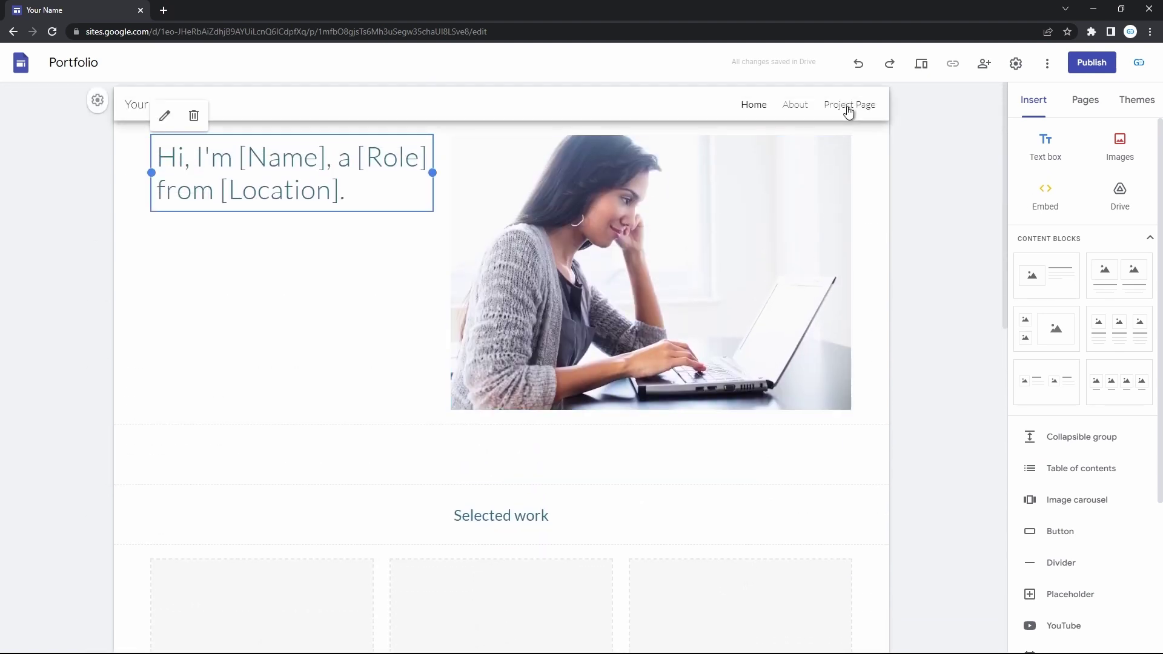
View the portfolio site's Project Page and return to the list of sites
left_click(847, 105)
scroll(683, 370, "down", 2)
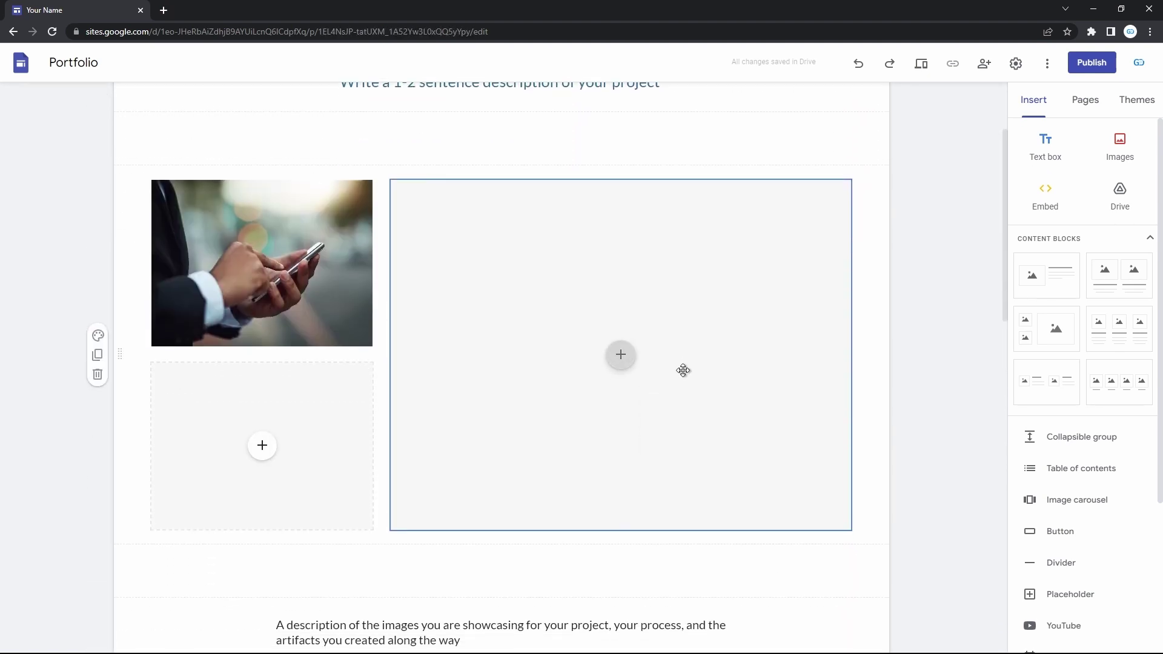
scroll(683, 370, "left", 5)
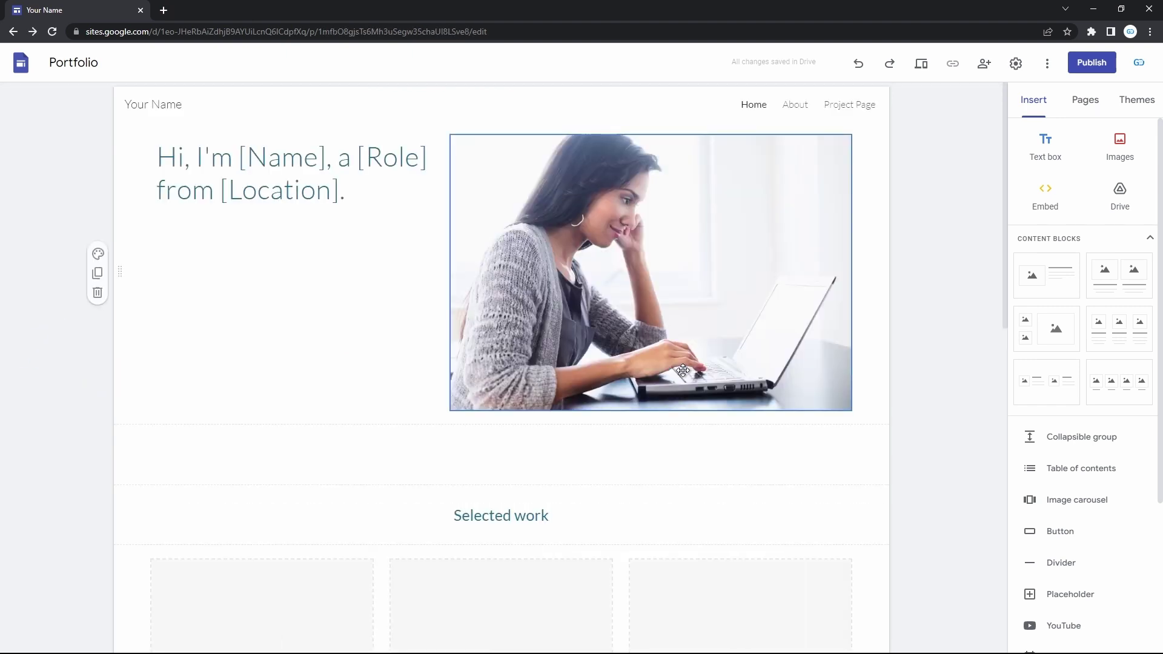
left_click(20, 62)
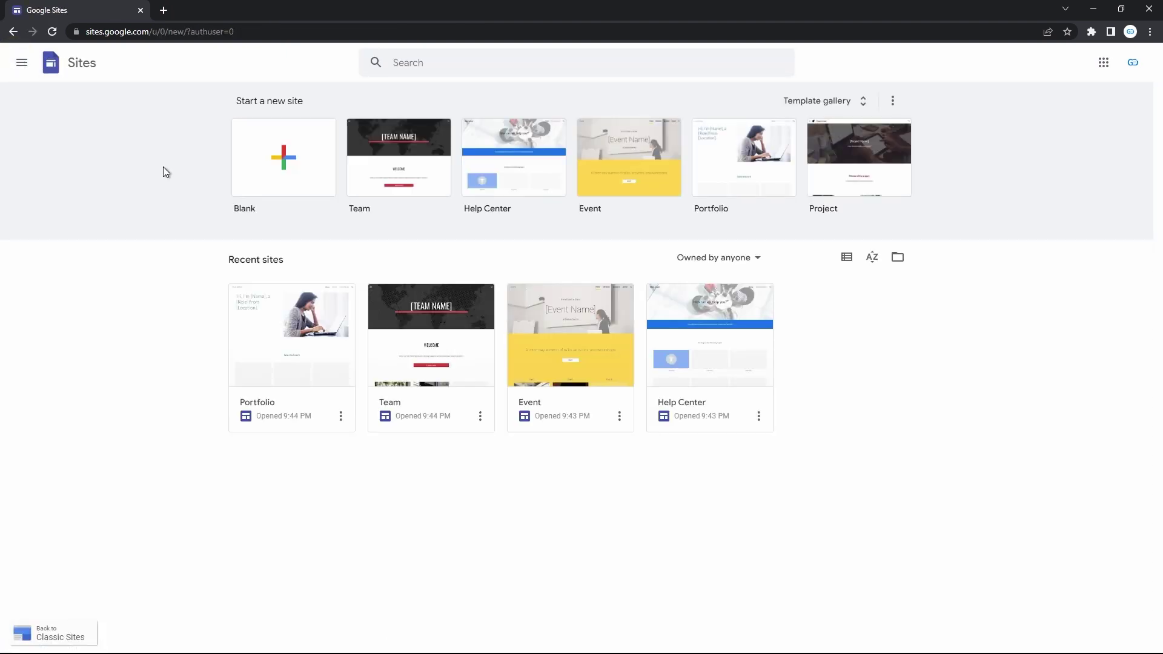
Open the recent Help Center site and examine its home page layout from header to section links
left_click(678, 385)
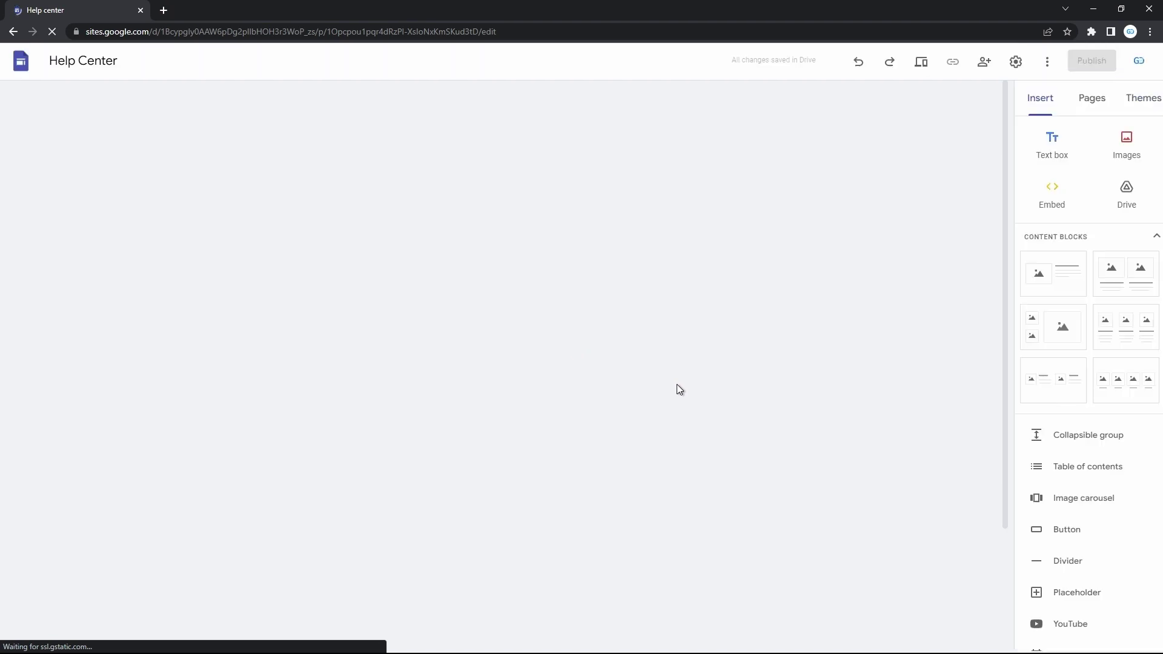
scroll(678, 388, "down", 10)
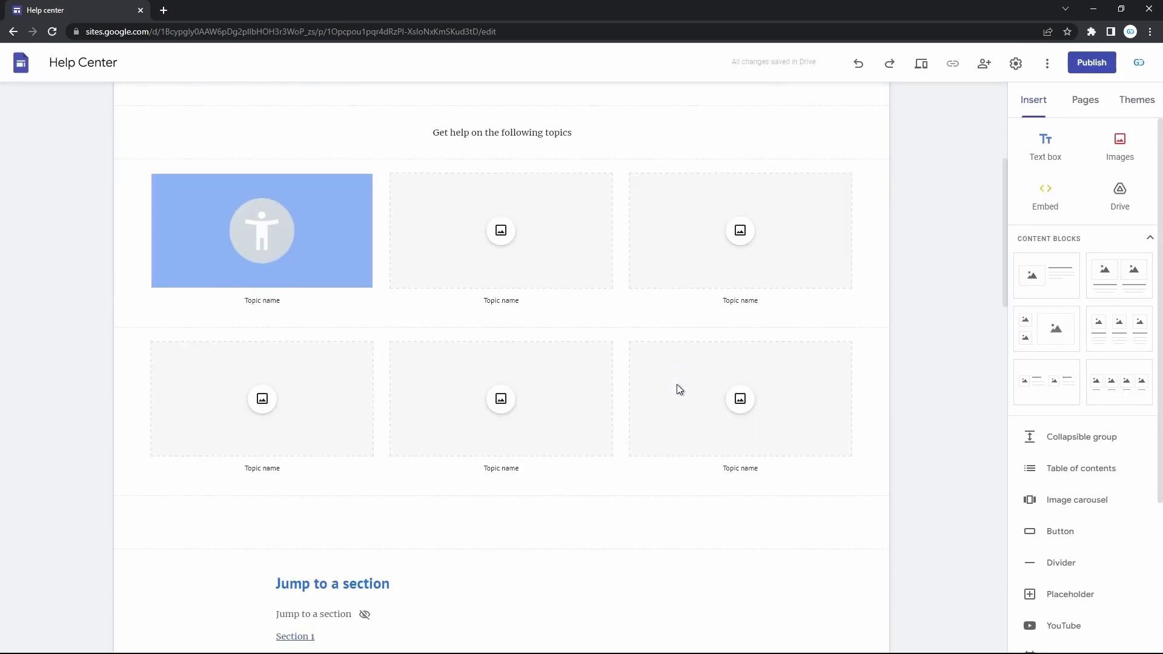
scroll(677, 384, "down", 3)
scroll(678, 384, "up", 13)
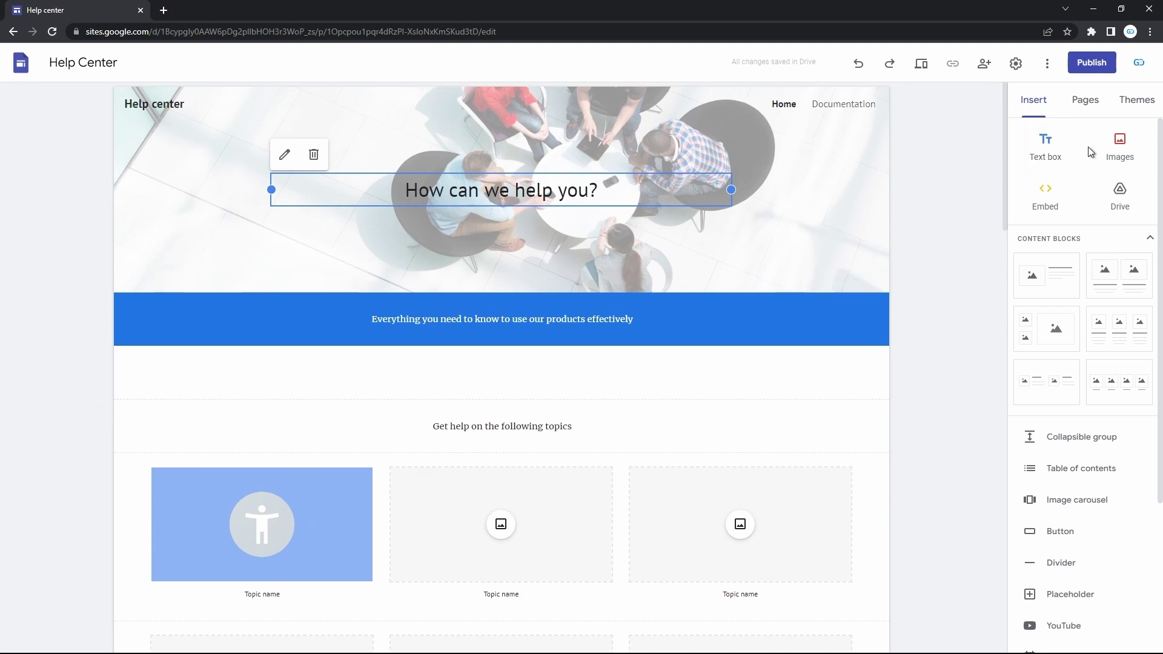
scroll(1036, 217, "down", 3)
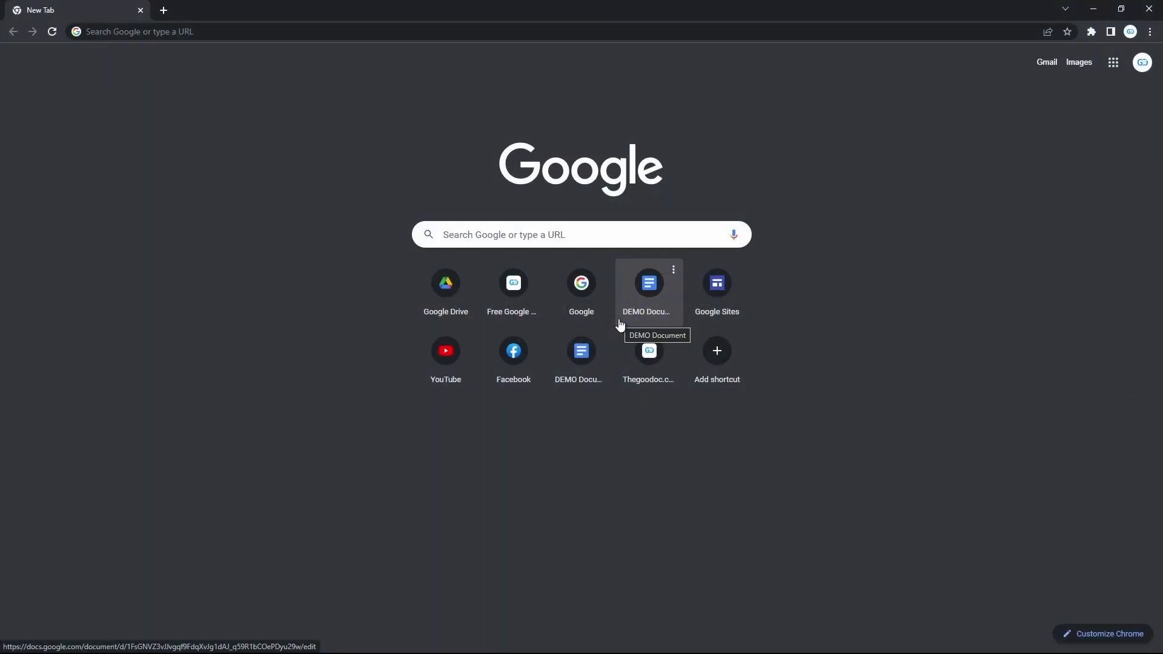
Go to google.com in the browser
left_click(735, 33)
type("g")
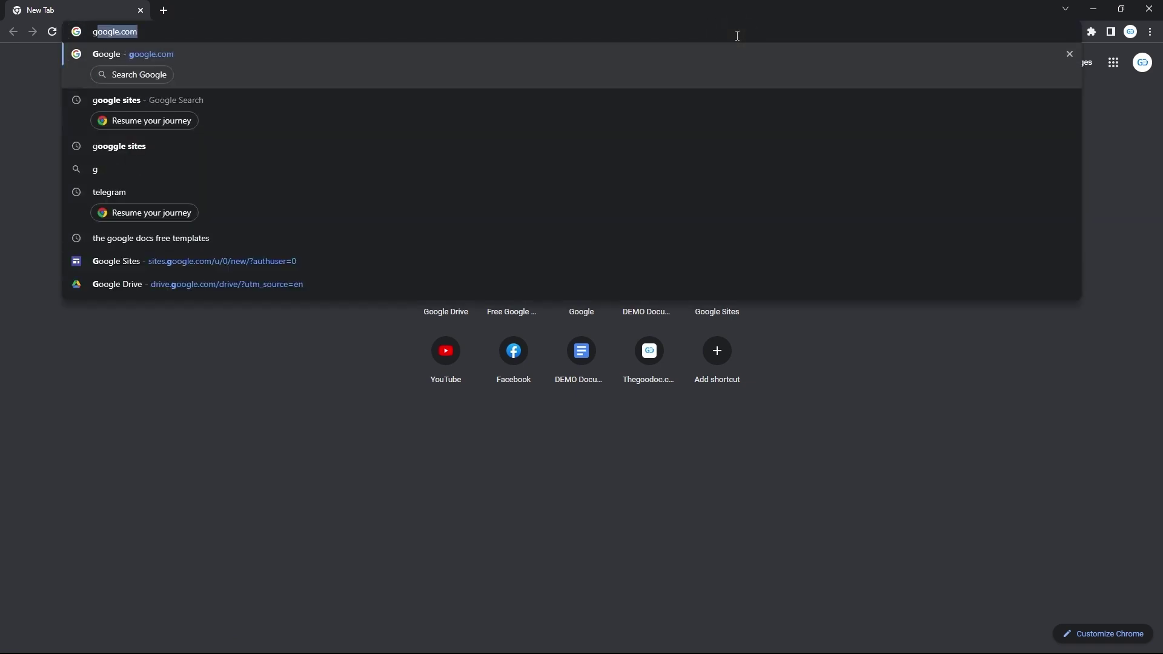
type("oog")
key("Return")
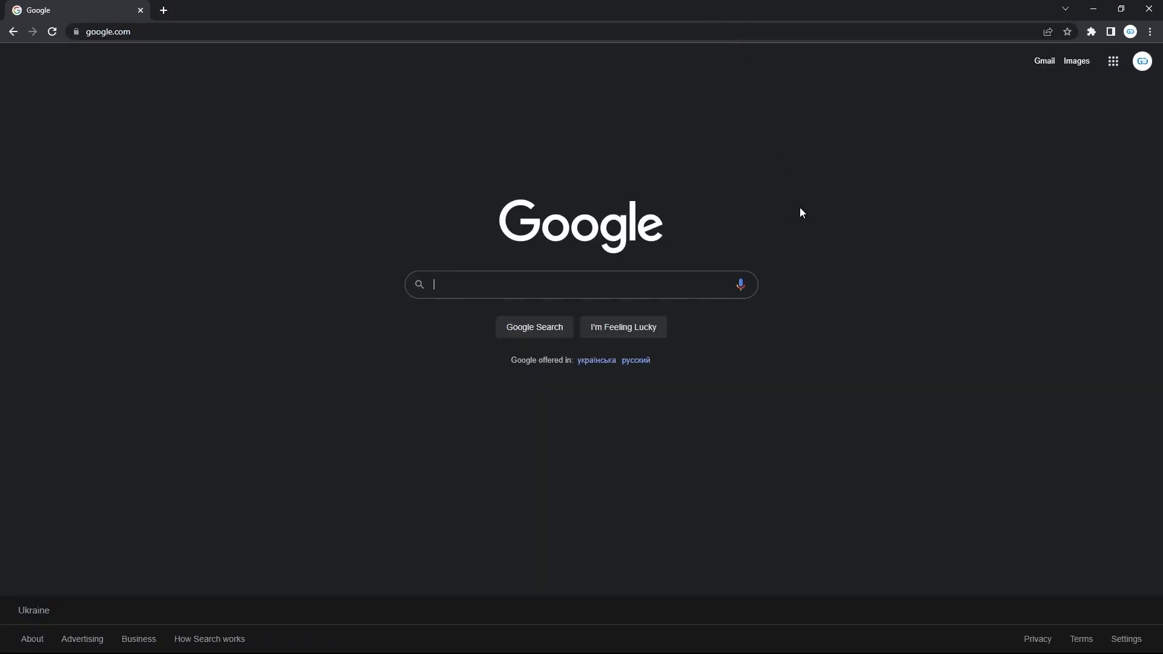
Check the account details and sign-out options of the current Google account
left_click(1141, 63)
left_click(1142, 63)
left_click(1141, 63)
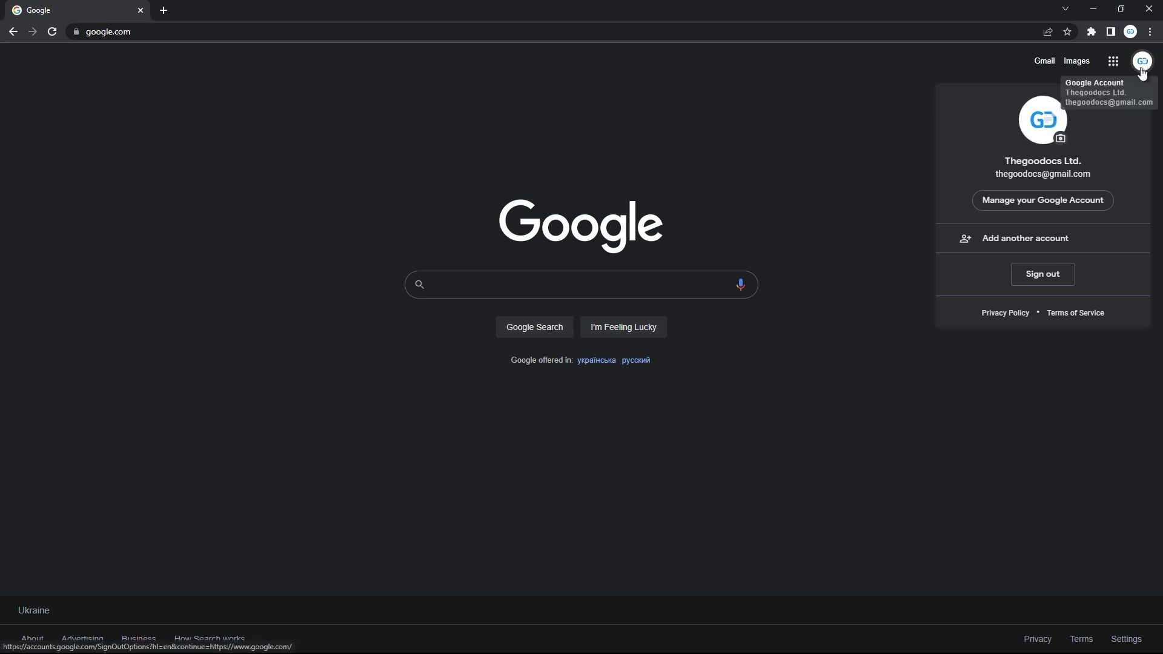
left_click(1055, 273)
left_click(1041, 290)
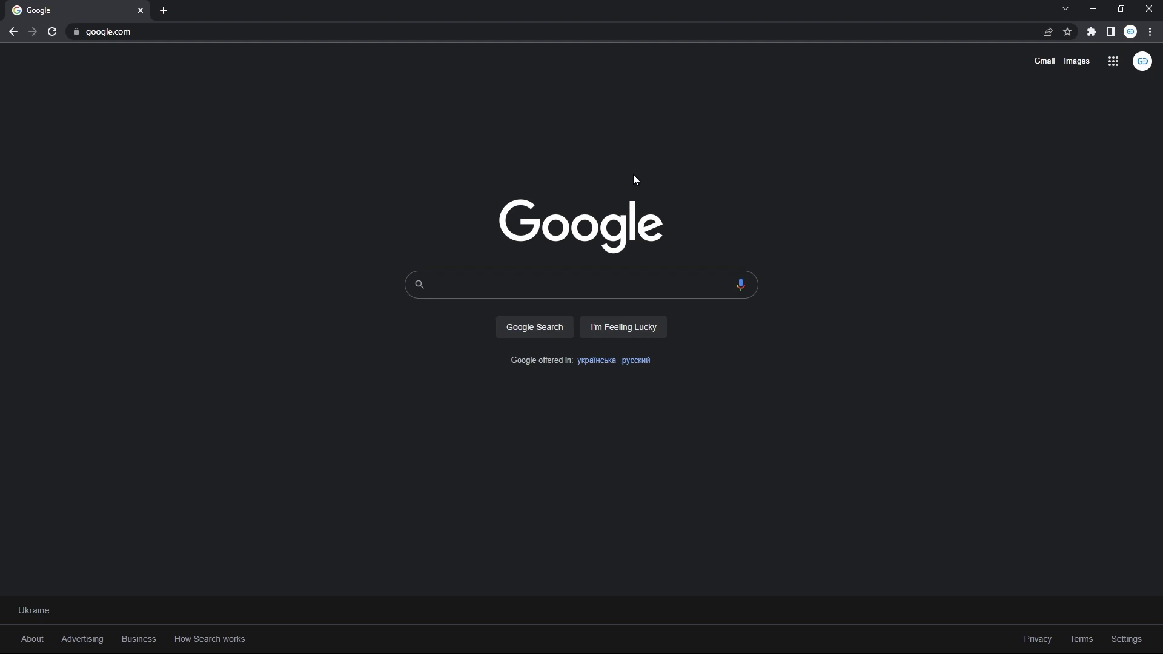
Go to drive.google.com to open Google Drive
key("ctrl+l")
type("drive.")
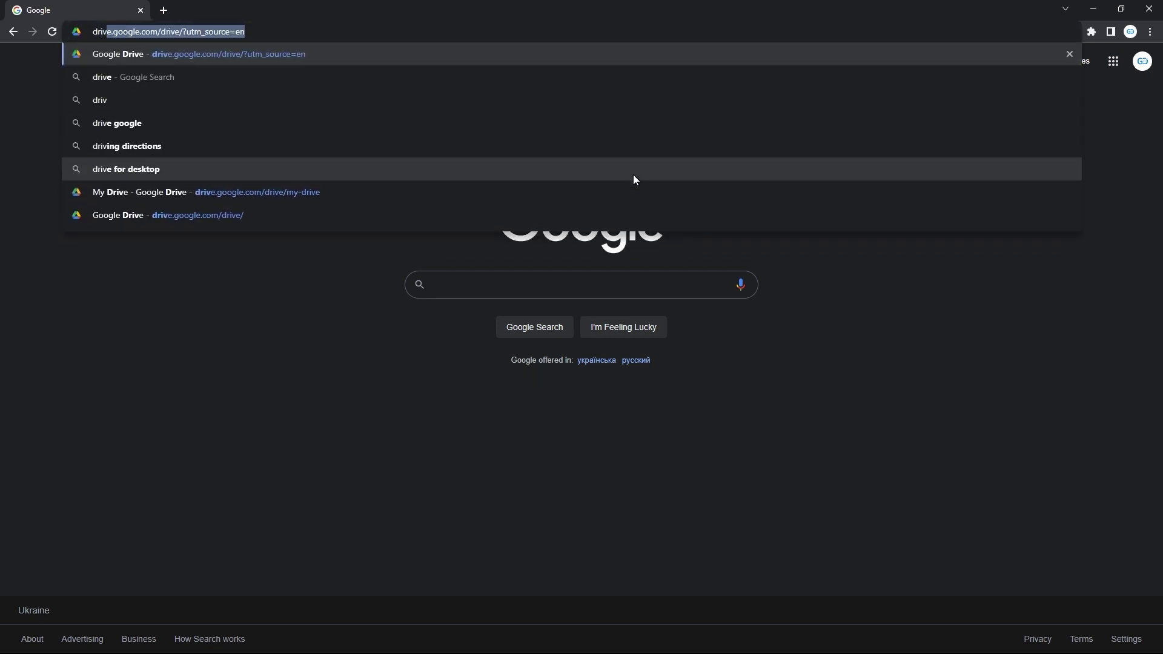
type("google.com")
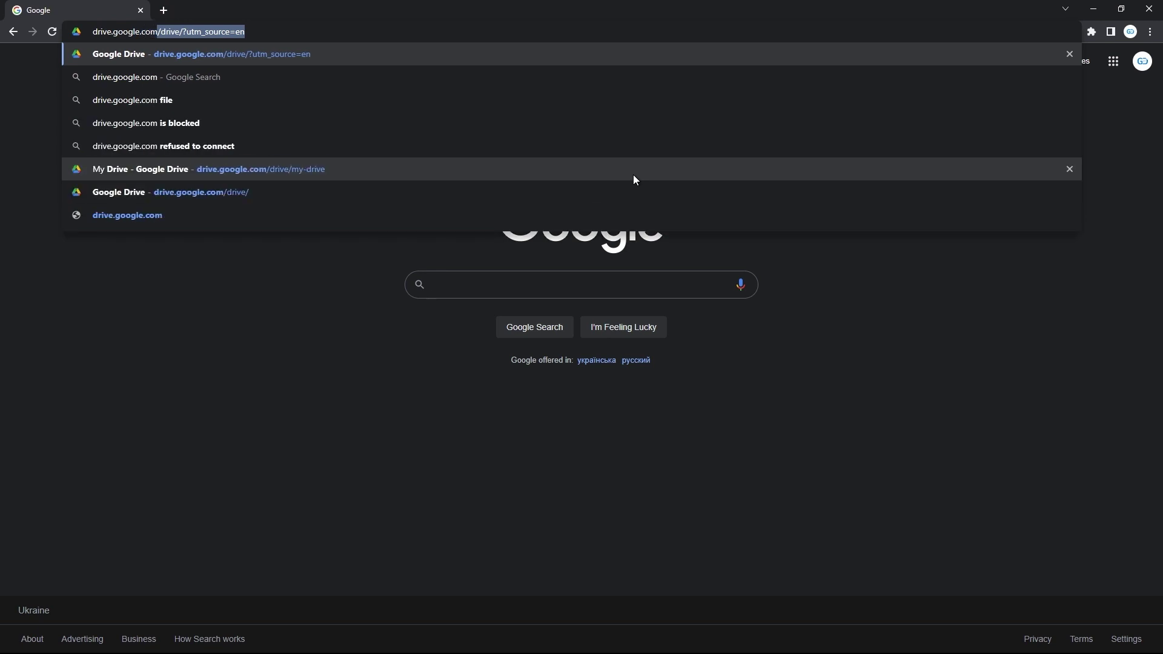
key("Delete")
key("Return")
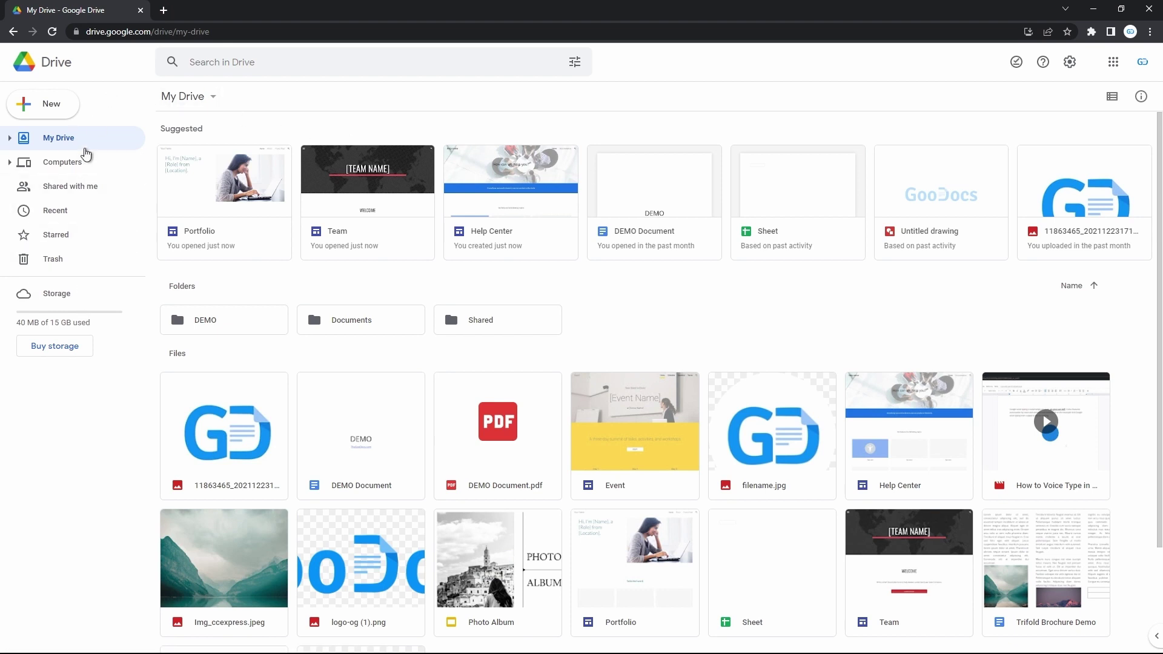
Create a new blank Google Sites site from My Drive and look over its editor
left_click(57, 104)
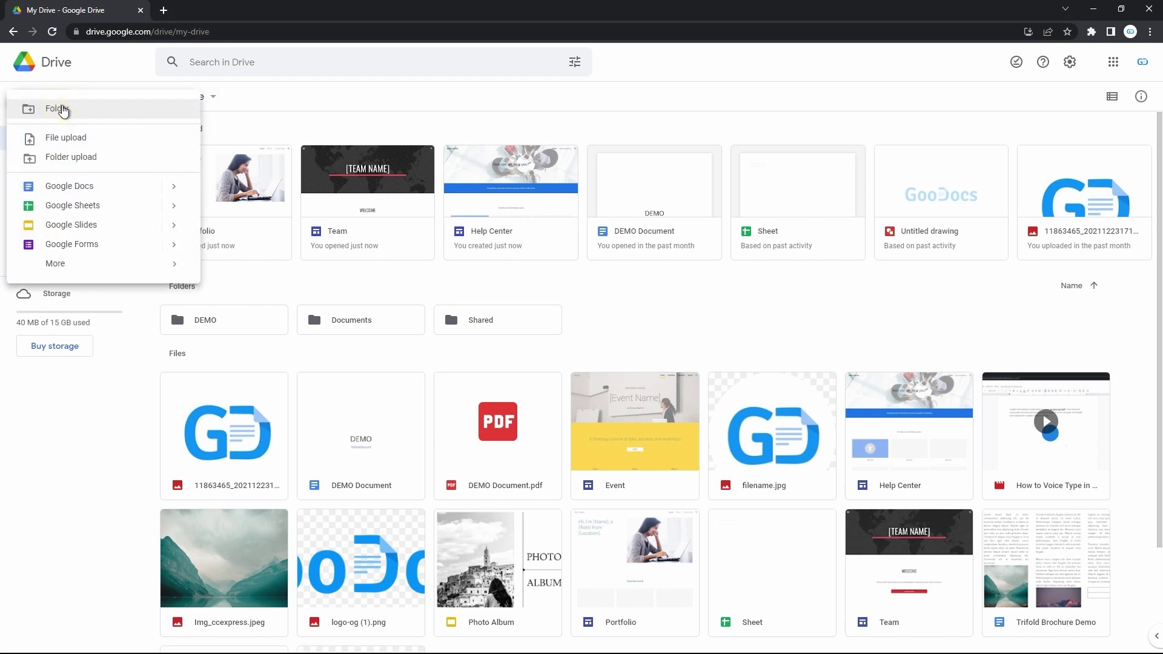
mouse_move(96, 265)
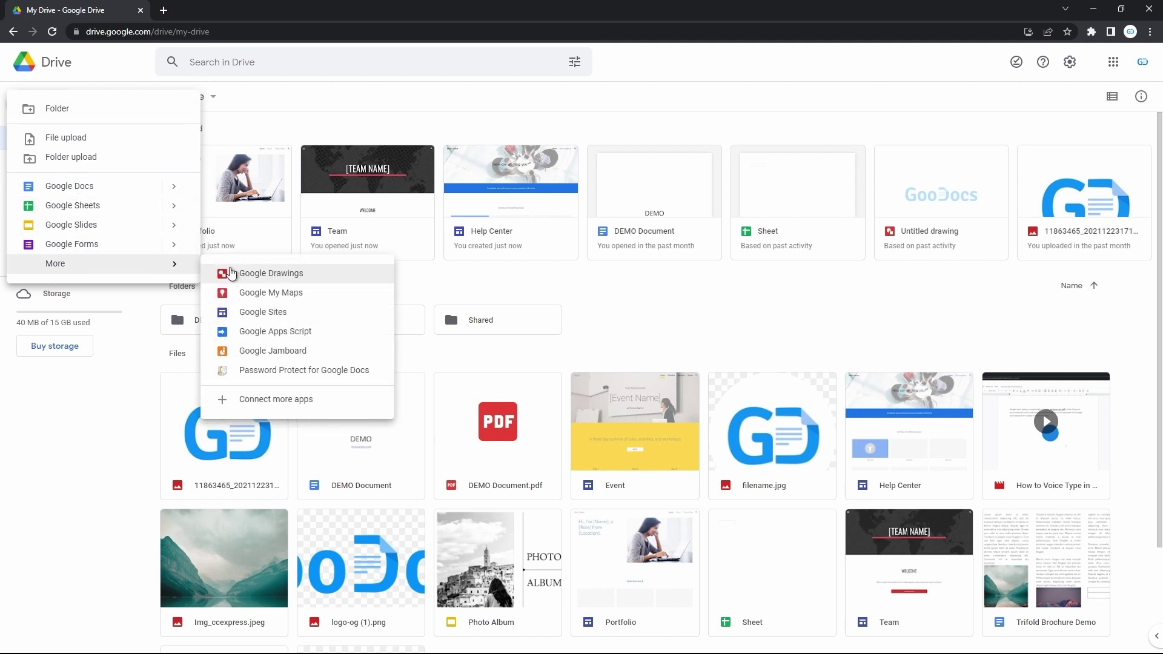
left_click(276, 313)
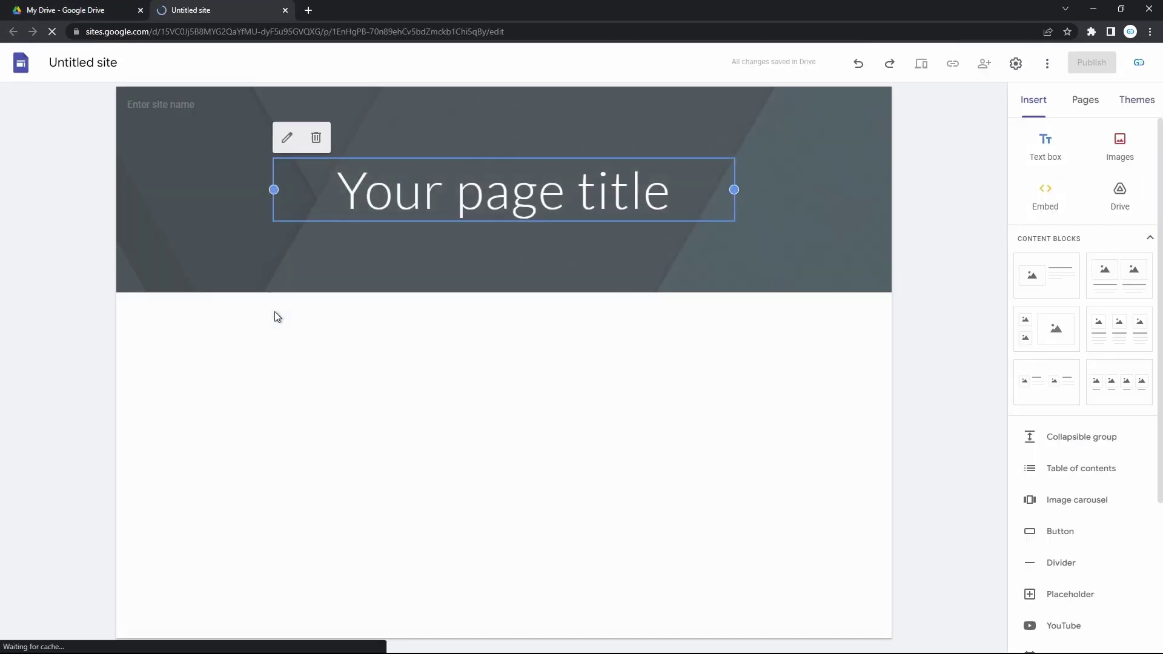
scroll(325, 412, "down", 3)
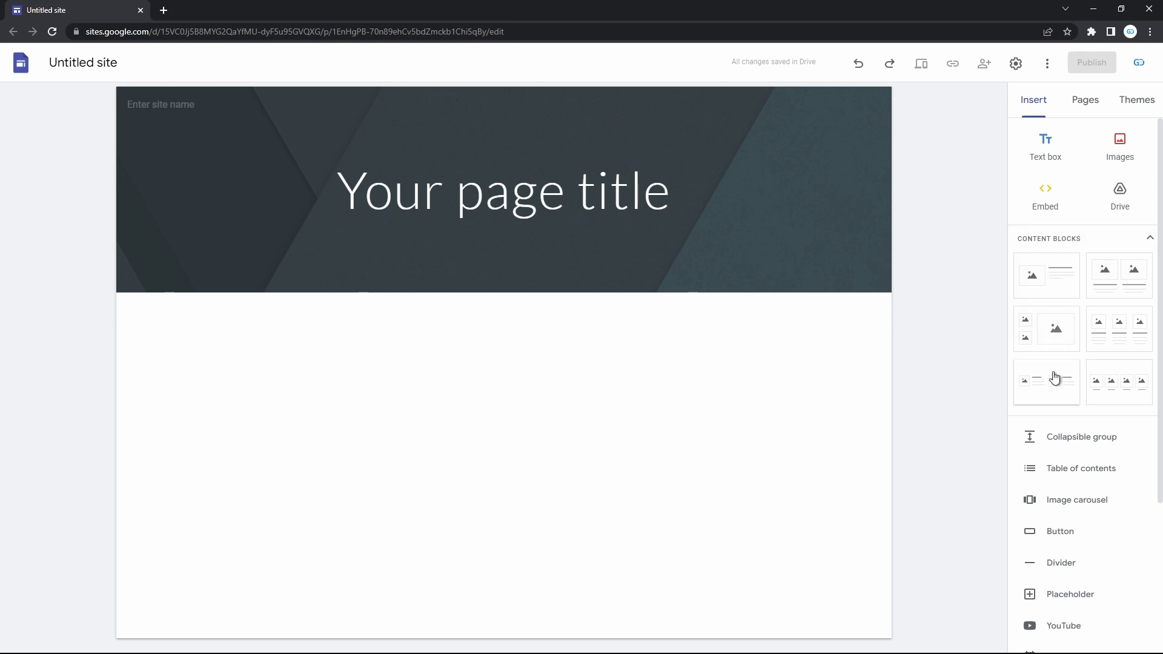
scroll(1023, 499, "down", 3)
scroll(1052, 501, "up", 2)
scroll(1048, 500, "up", 1)
Browse the Google Sites template gallery and create a site from the Portfolio template in the Personal category
left_click(23, 66)
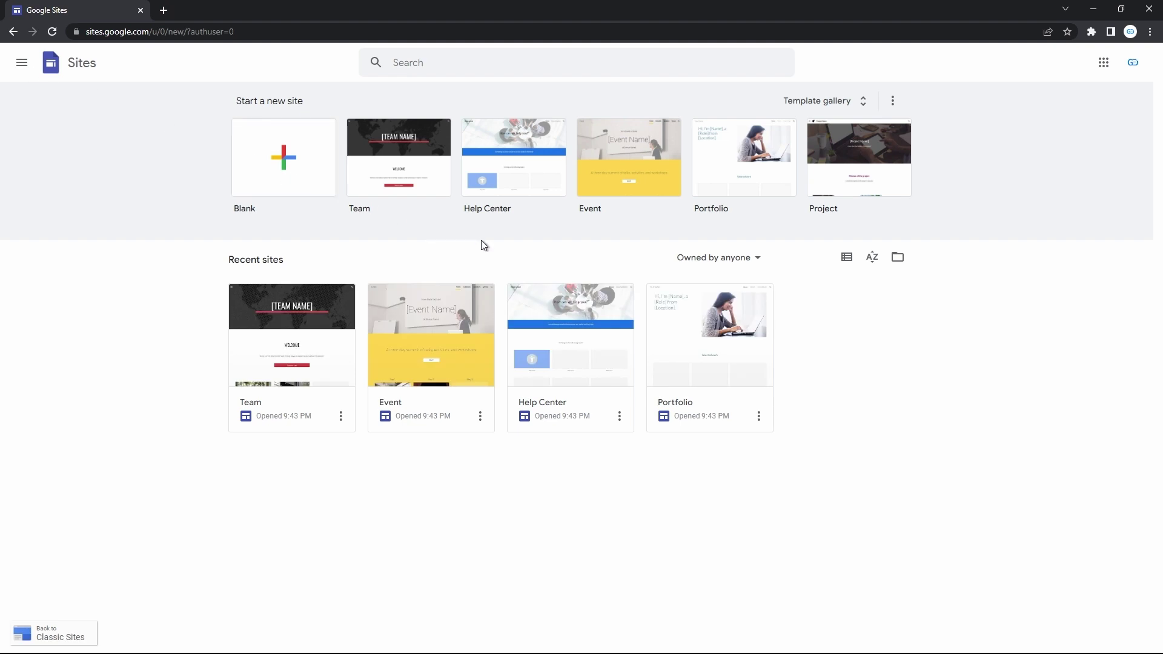
left_click(795, 105)
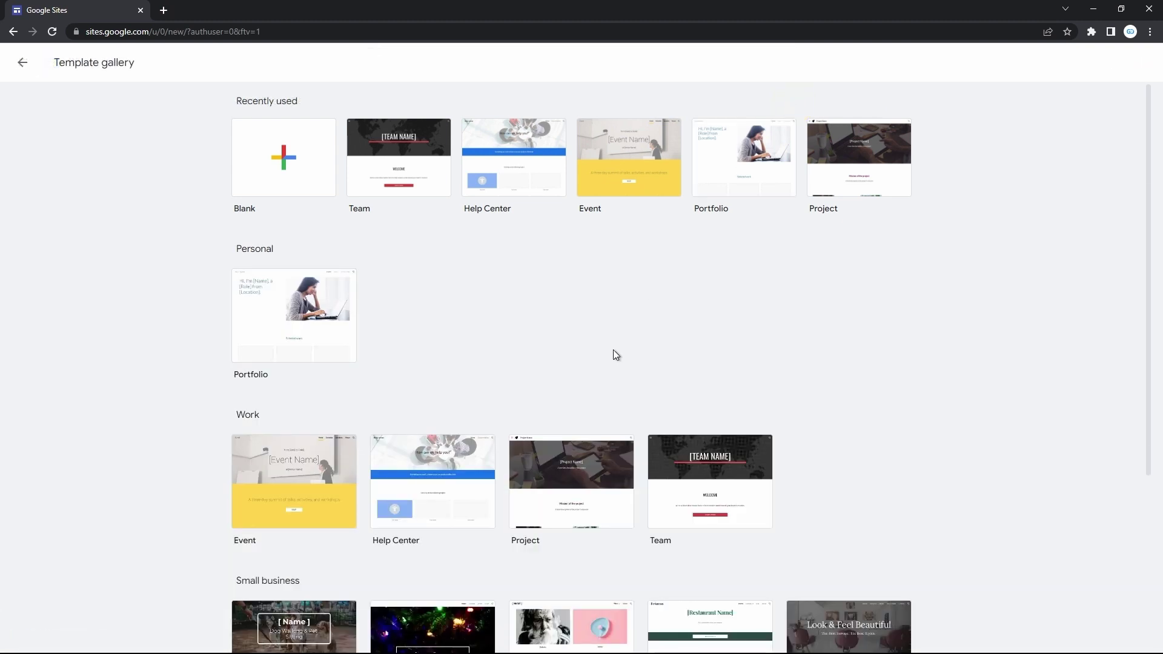
scroll(600, 386, "down", 4)
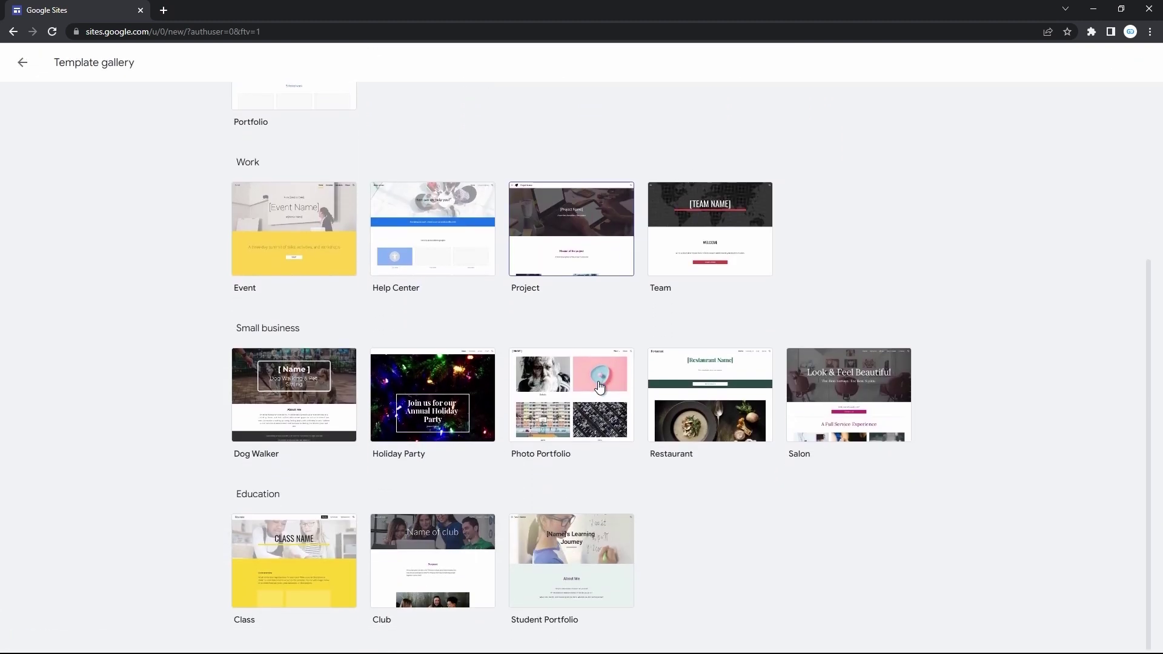
scroll(599, 386, "up", 4)
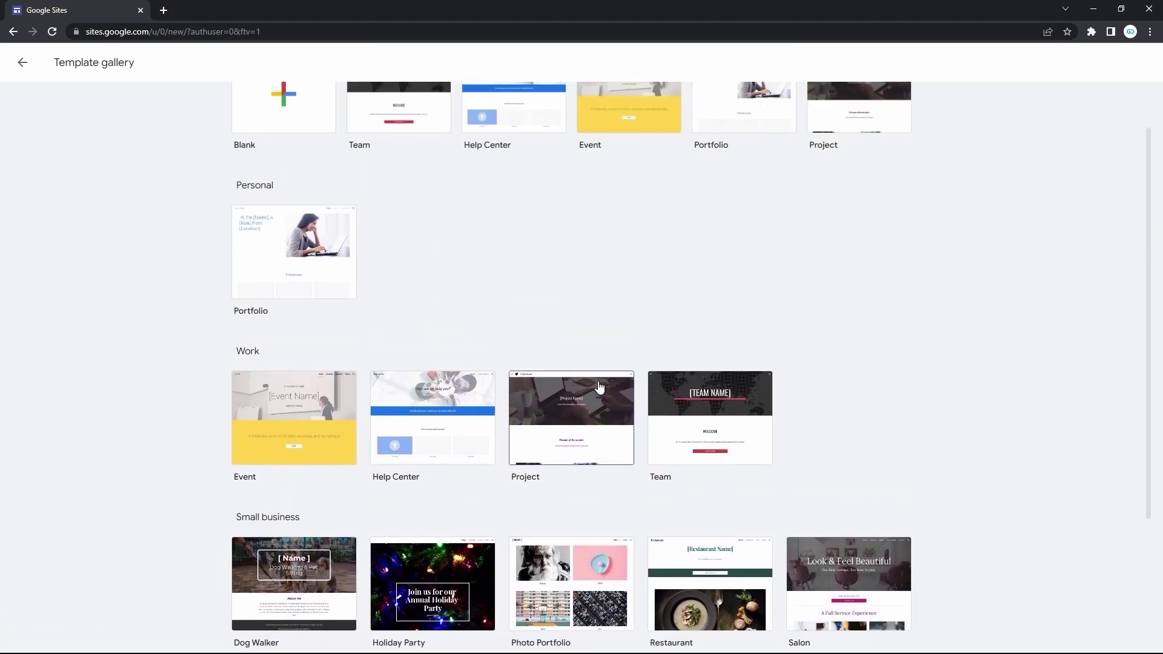
scroll(599, 386, "down", 1)
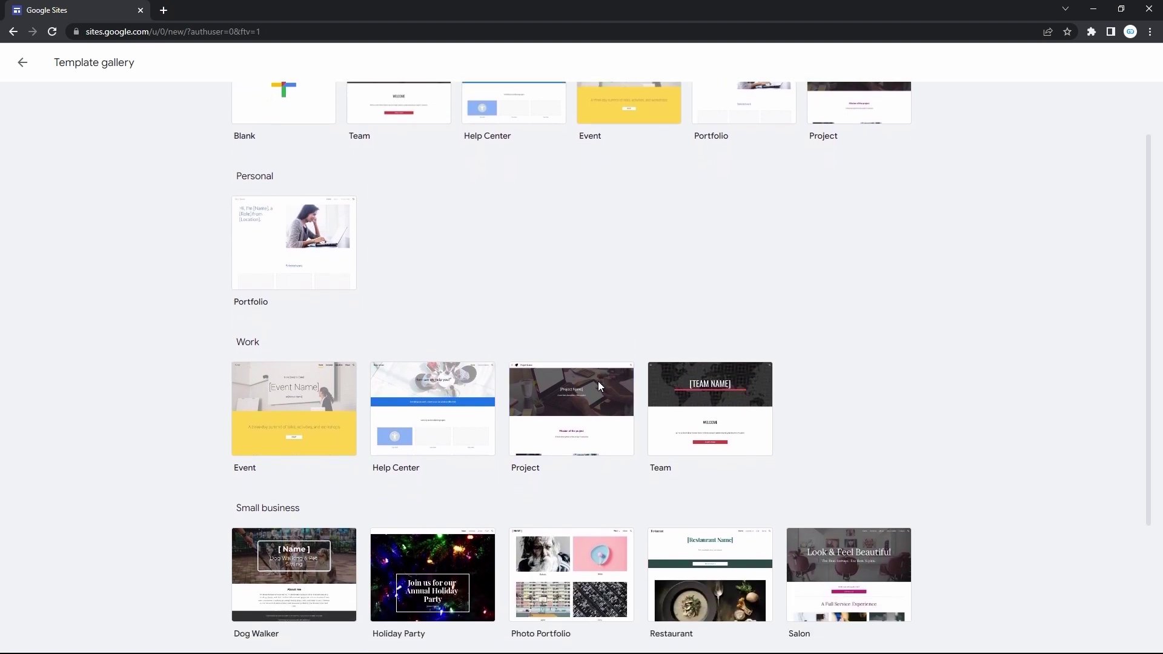
scroll(324, 415, "down", 2)
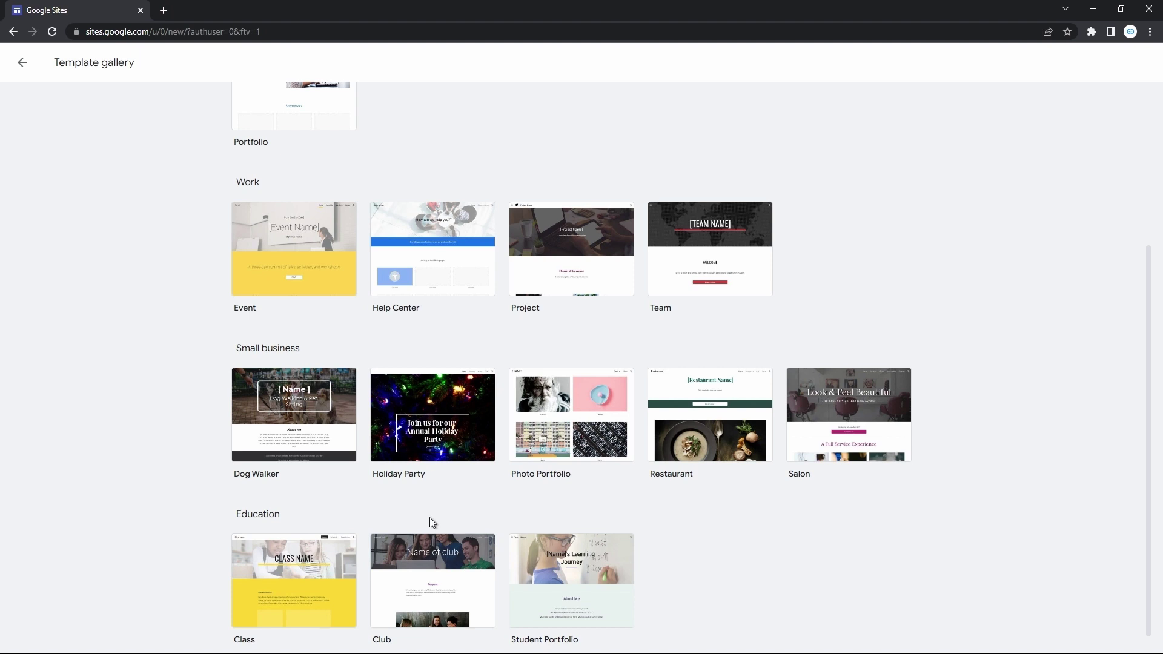
scroll(430, 520, "up", 2)
left_click(336, 255)
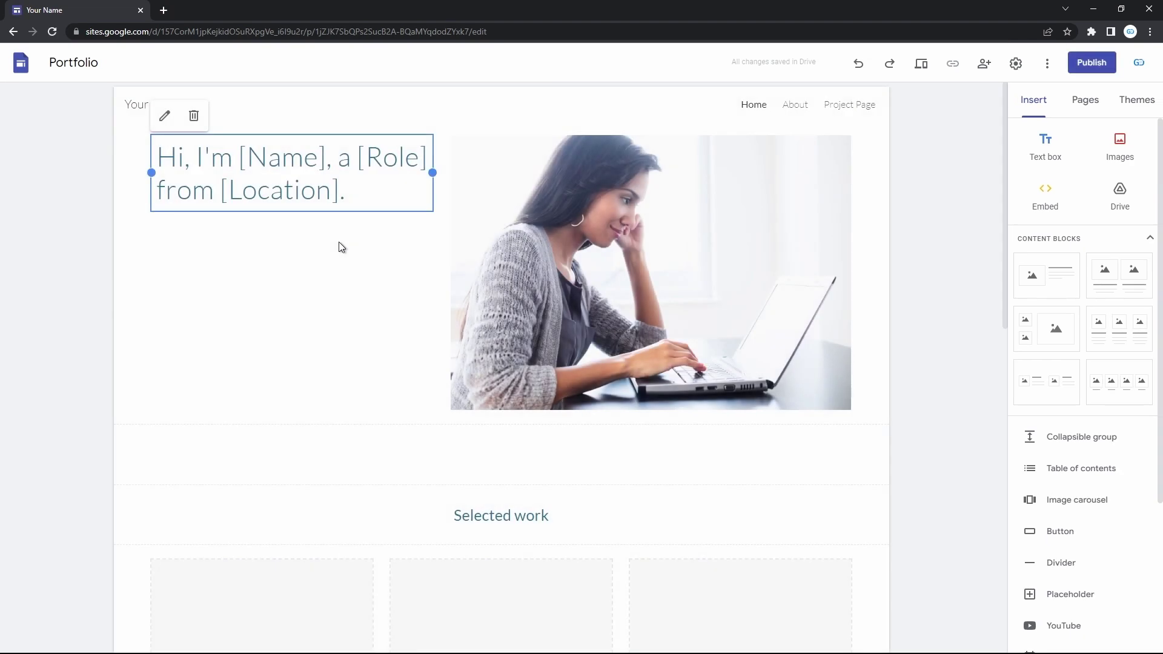
Replace the name, role and location placeholders in the home page greeting with a first name
left_click(363, 180)
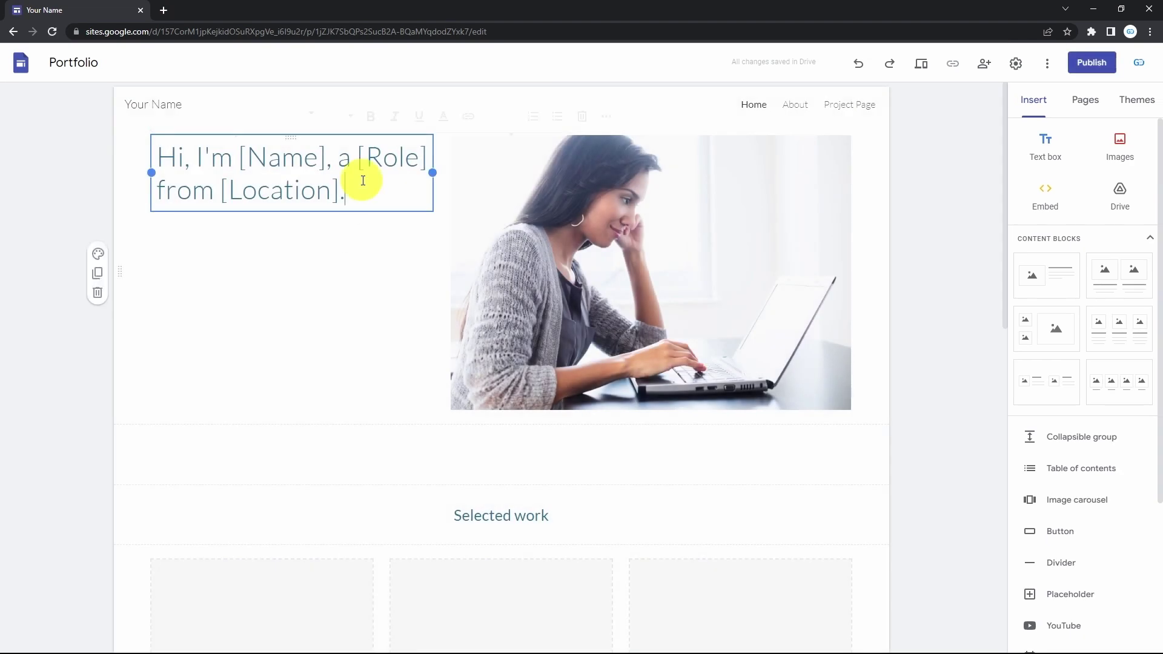
left_click_drag(350, 181, 255, 161)
type("Danie")
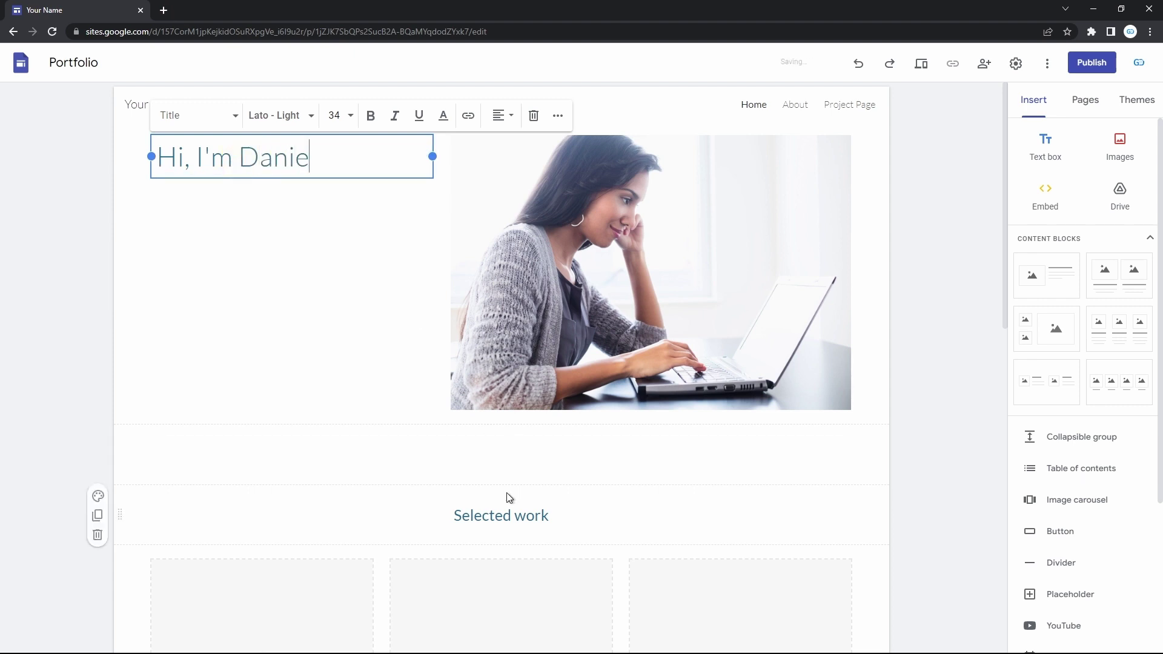
Examine the home page's Selected work heading, main image, project placeholders and contact line, and open the About page
scroll(507, 493, "down", 3)
left_click(519, 327)
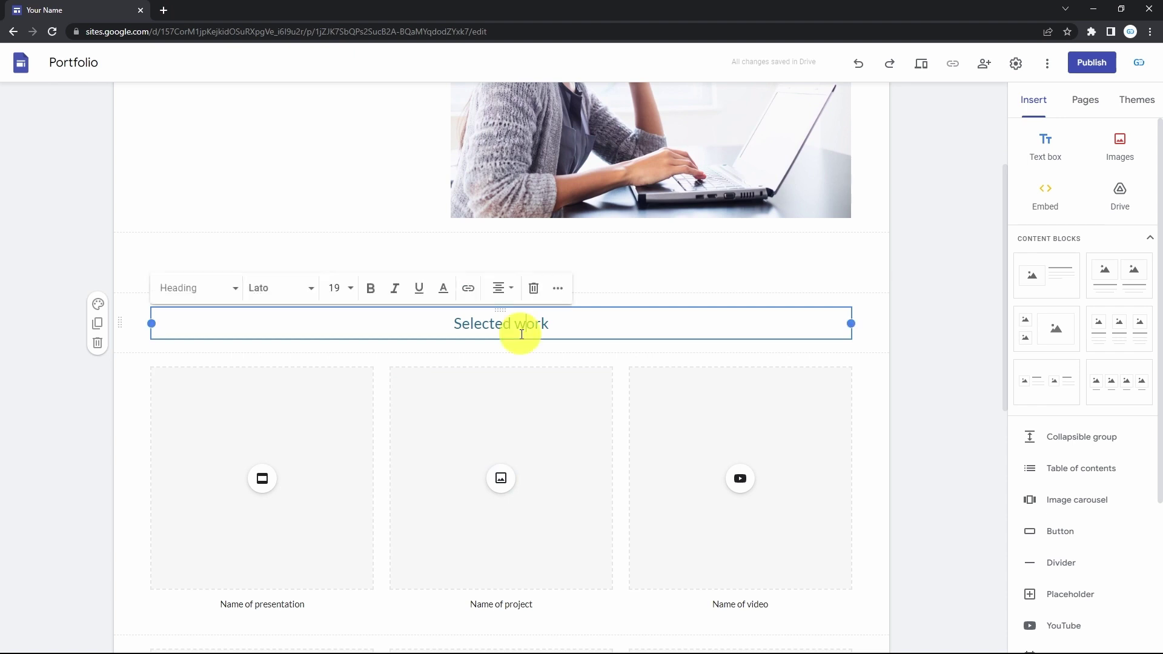
left_click(608, 197)
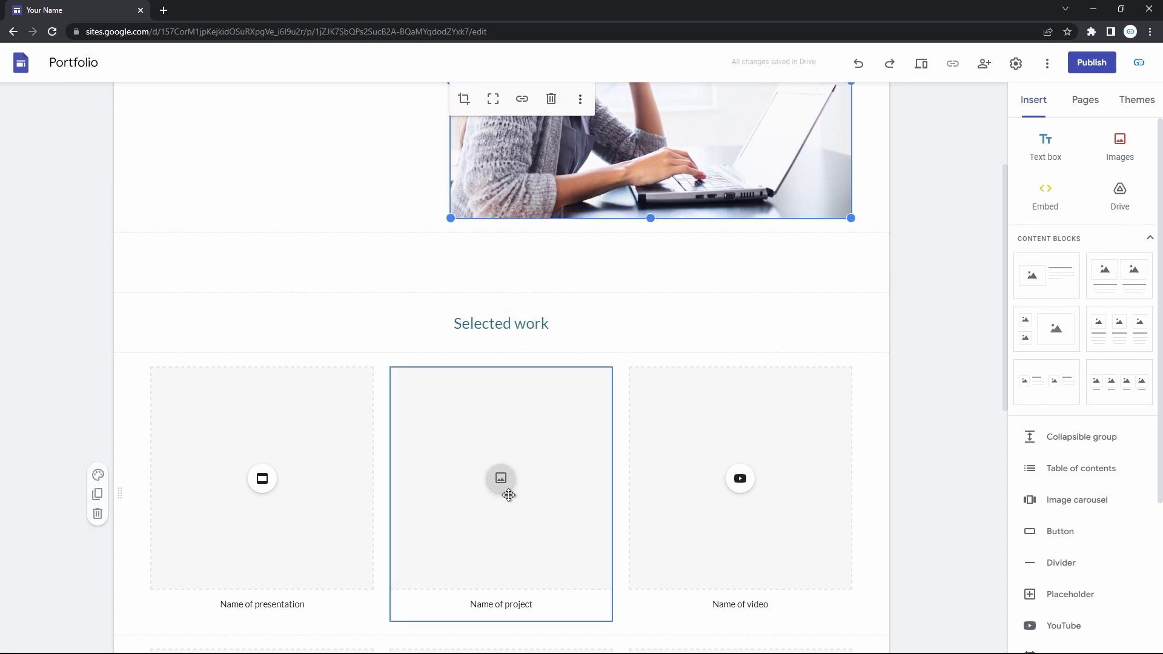
scroll(509, 496, "down", 2)
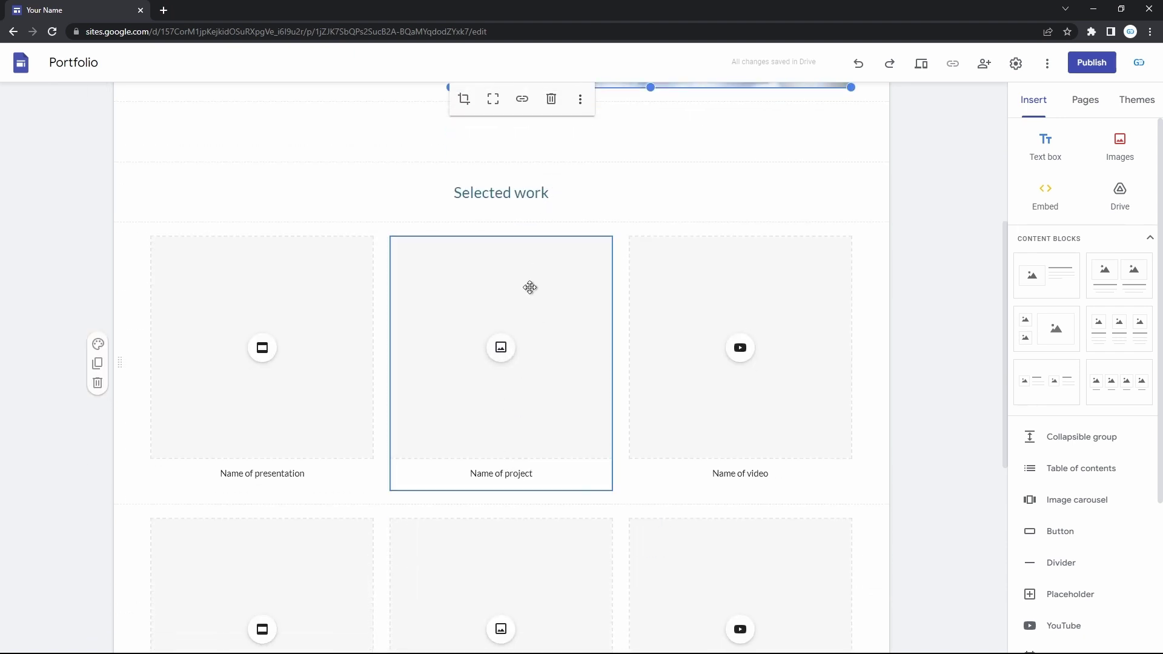
scroll(511, 381, "down", 2)
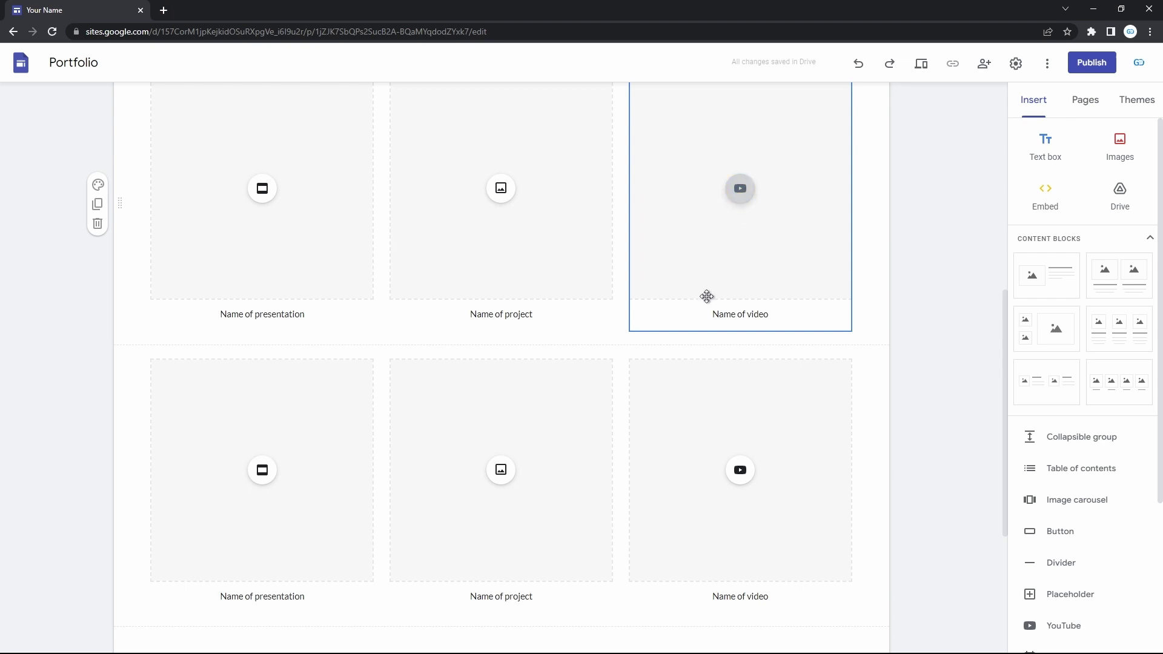
scroll(707, 296, "down", 2)
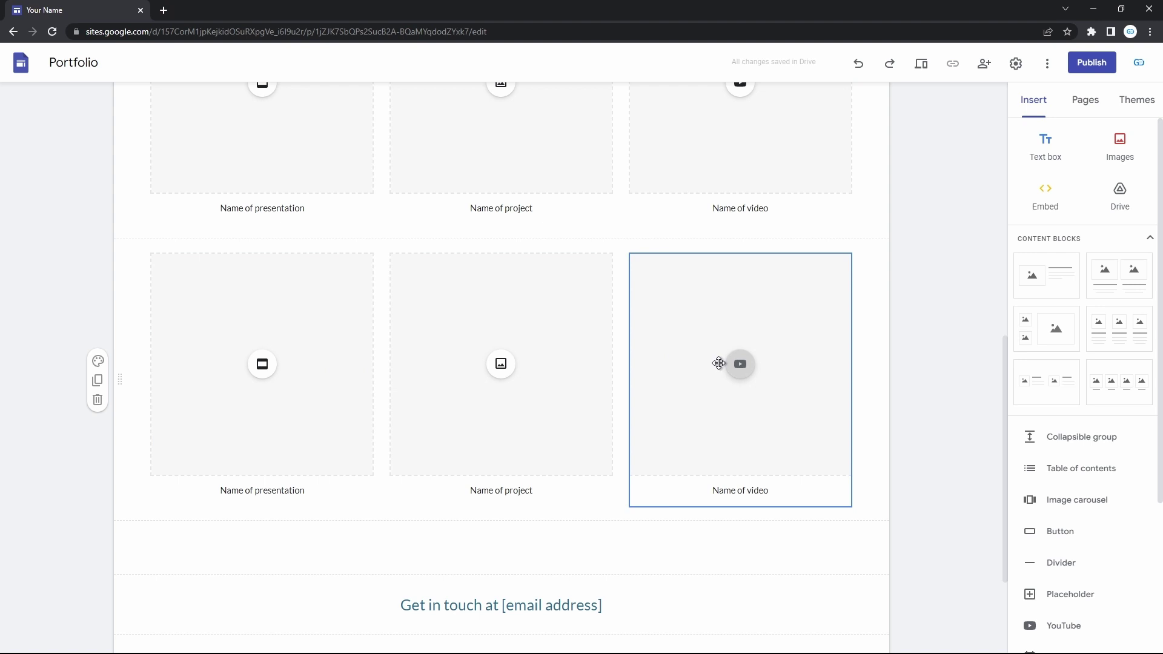
scroll(719, 362, "down", 3)
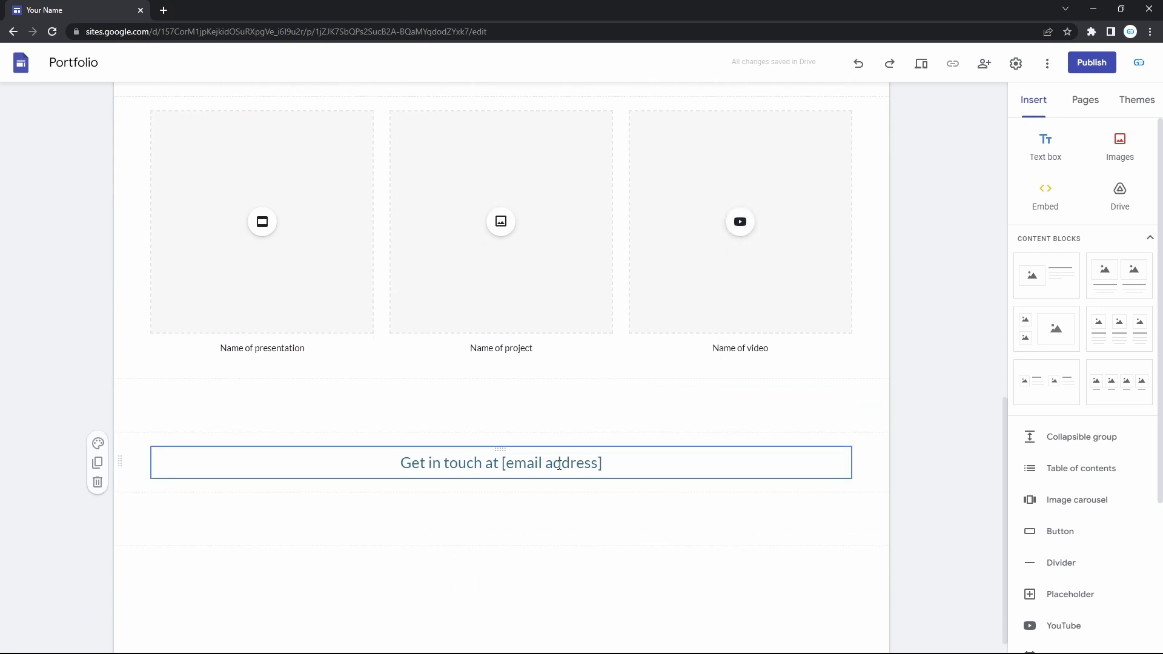
scroll(559, 465, "up", 12)
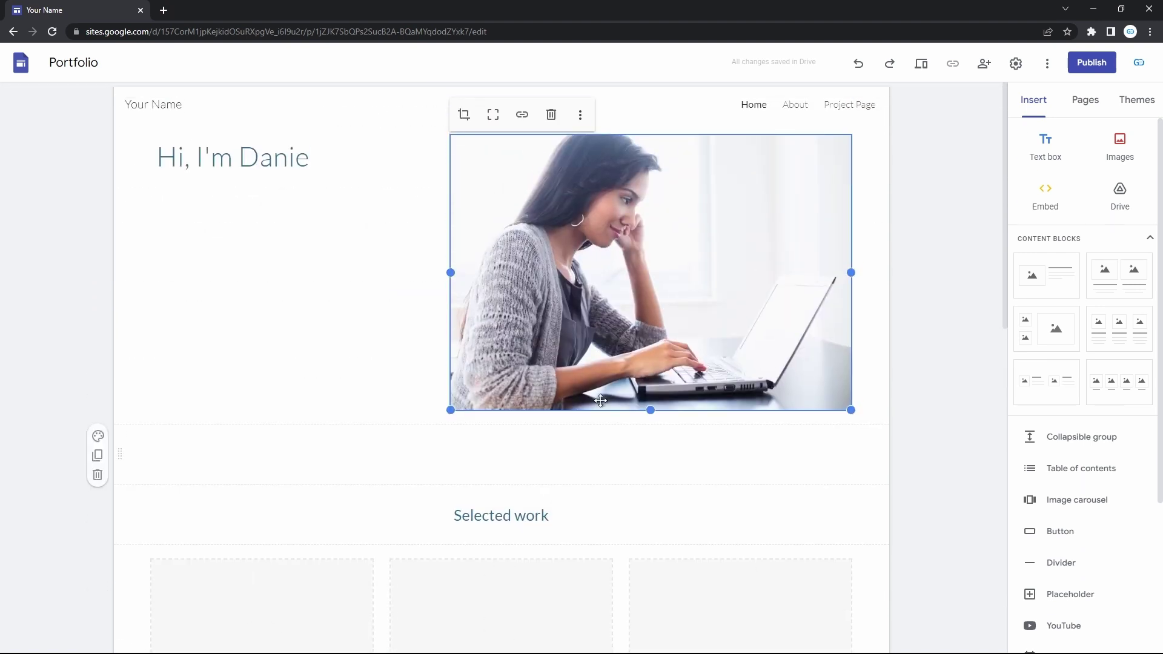
left_click(808, 106)
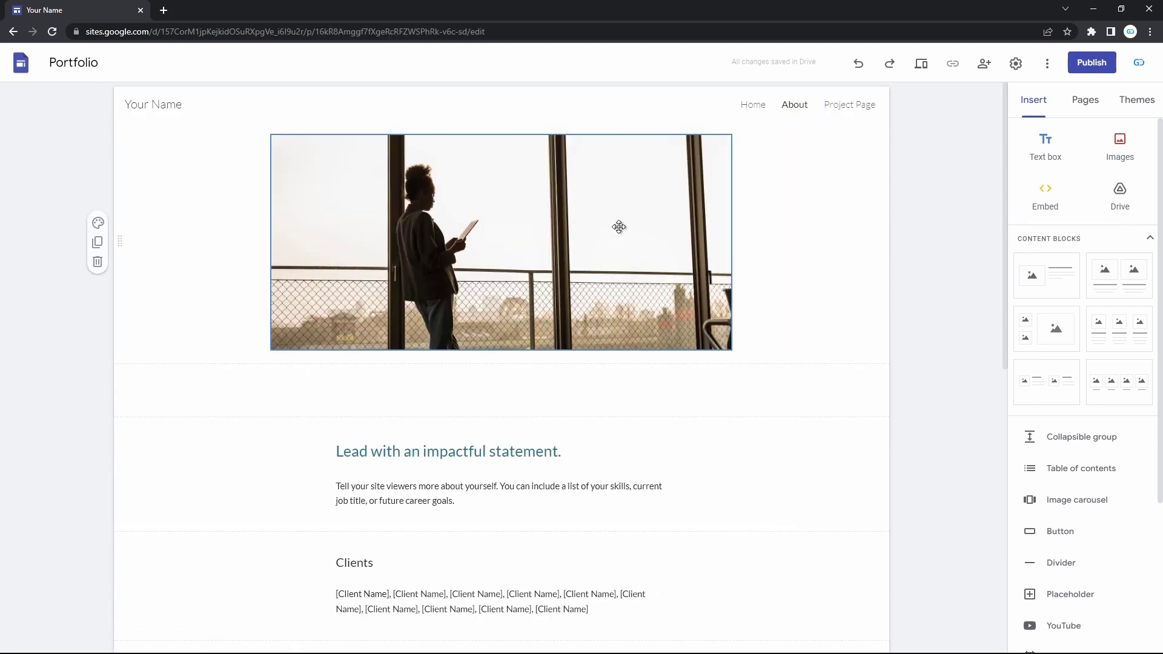
Examine the About page's statement, Clients and Work experience sections, and open Project Page to look over its layout
scroll(619, 227, "down", 2)
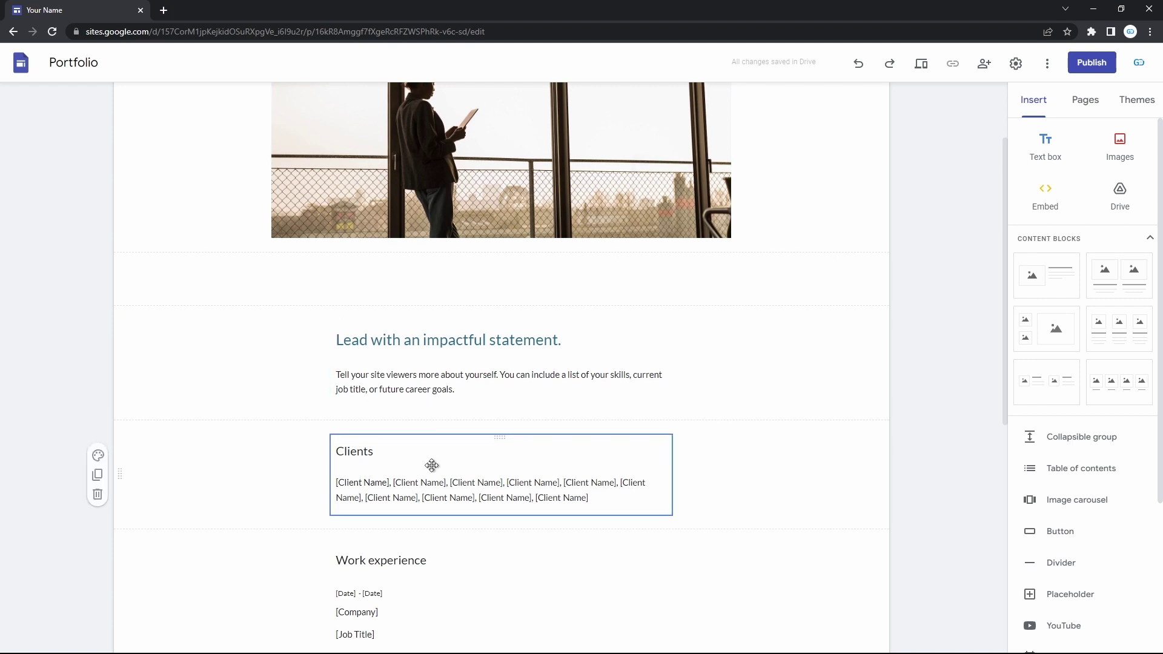
scroll(431, 463, "down", 2)
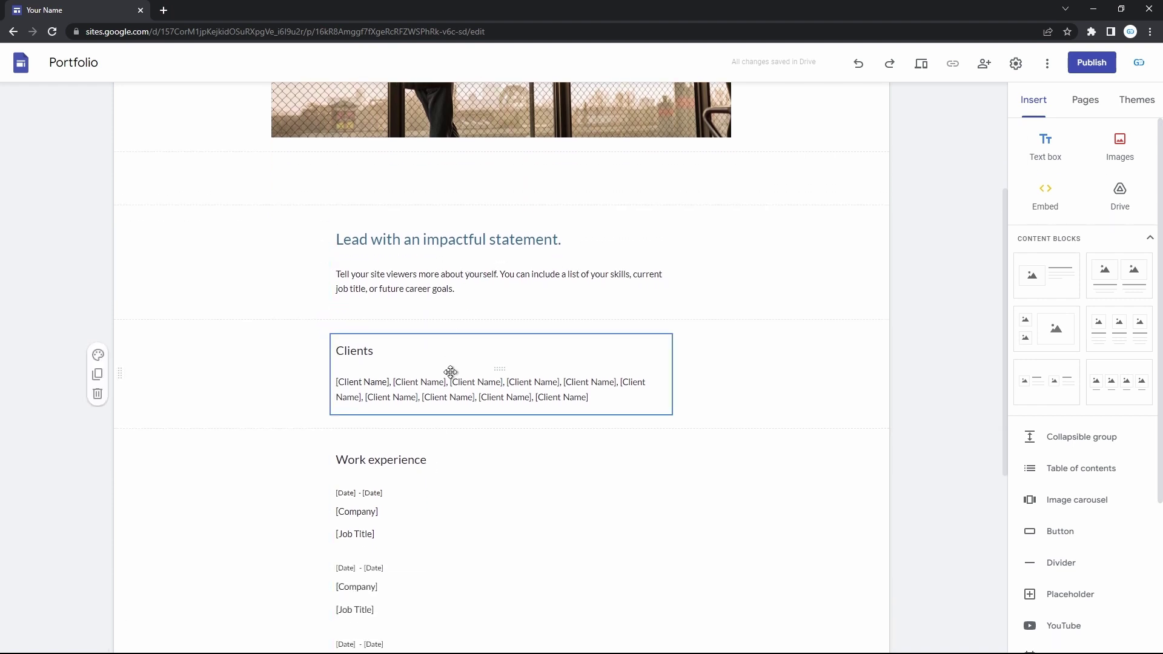
scroll(450, 374, "down", 2)
scroll(451, 373, "down", 3)
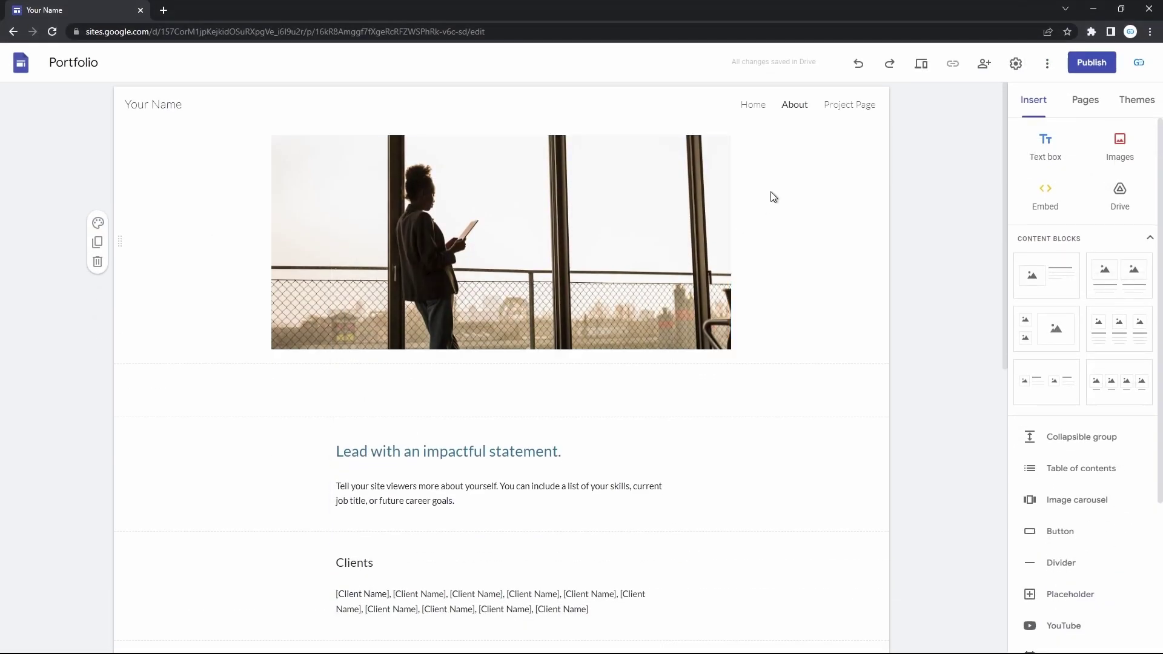
left_click(843, 113)
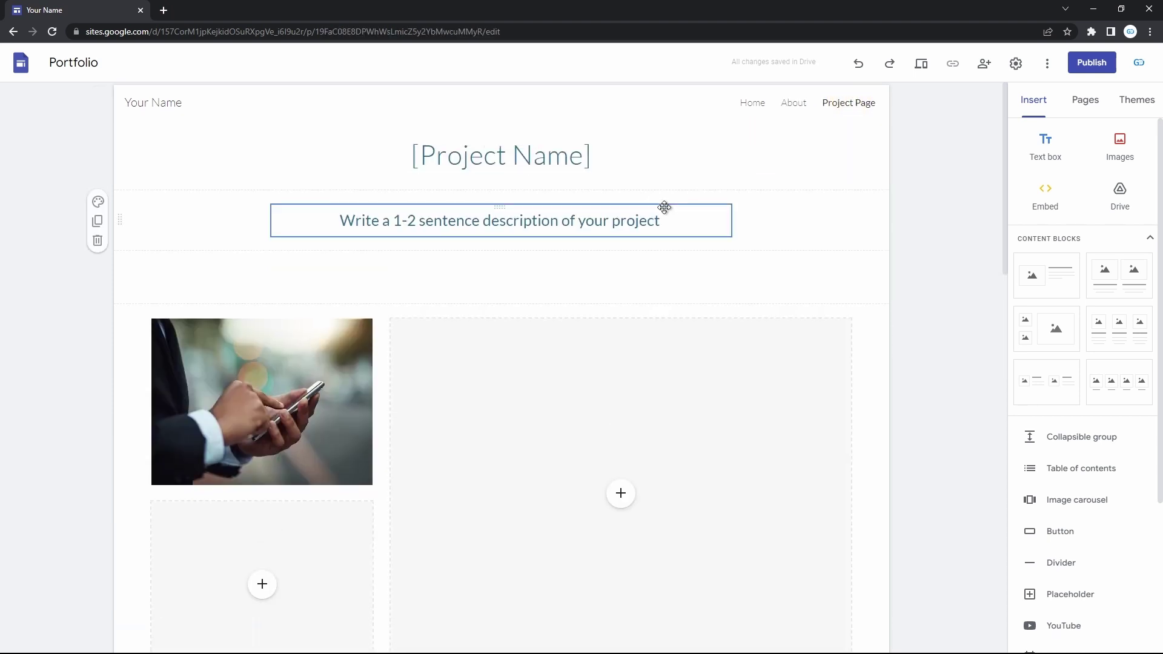
scroll(665, 207, "down", 3)
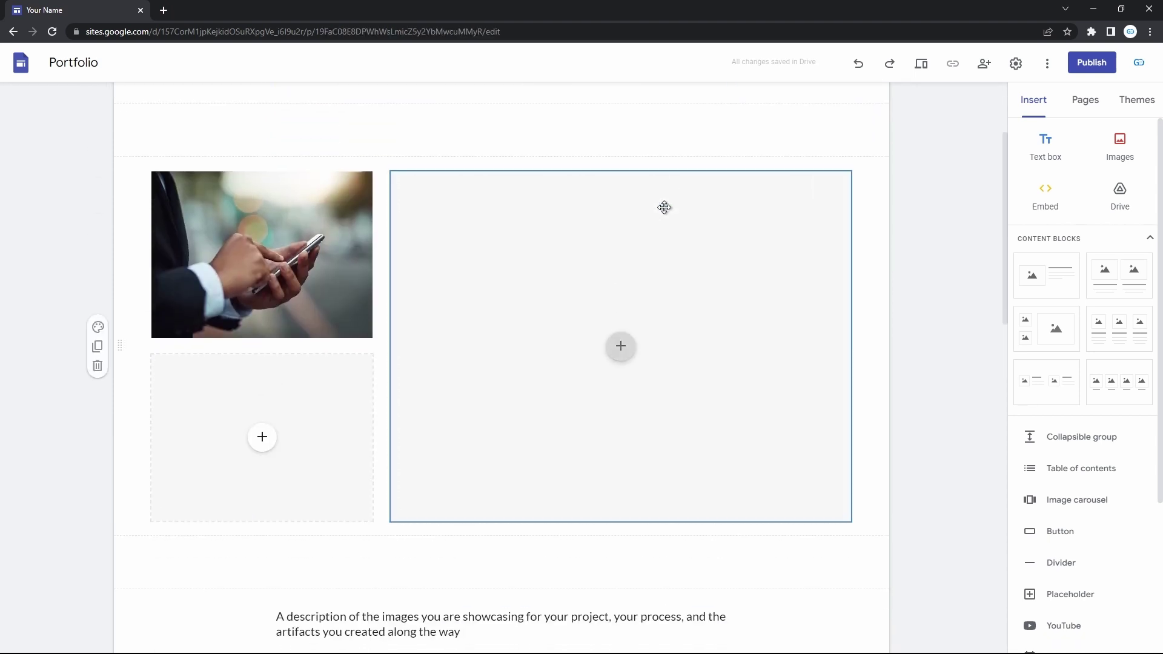
scroll(727, 424, "up", 3)
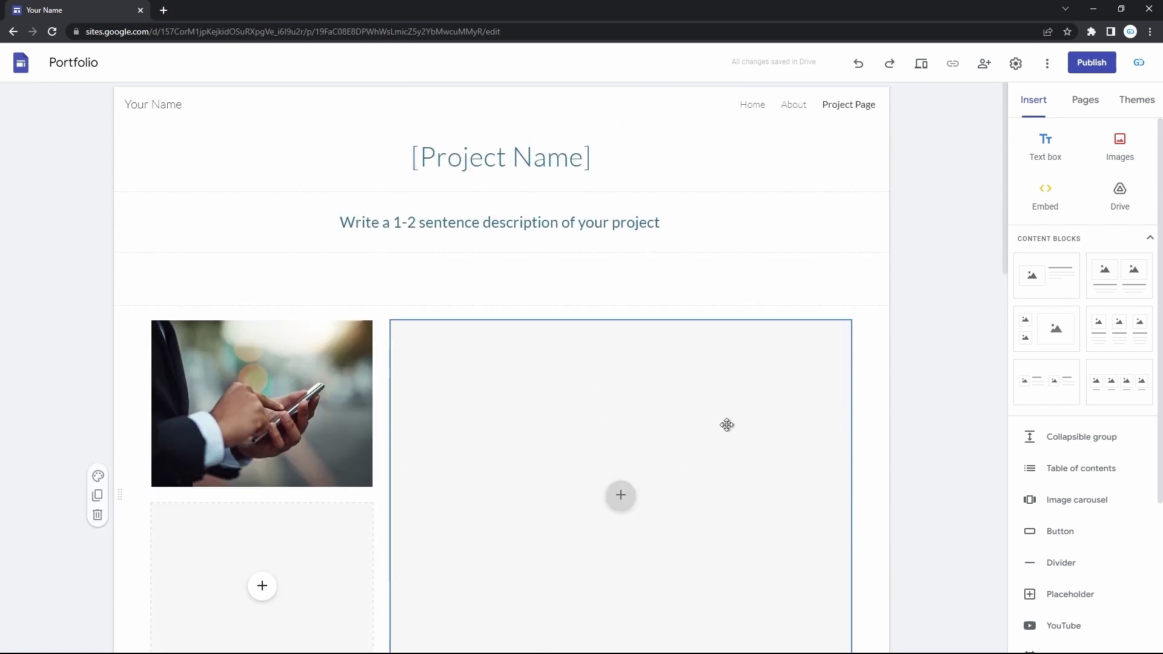
Duplicate Project Page as a new page named Project 2
left_click(1084, 100)
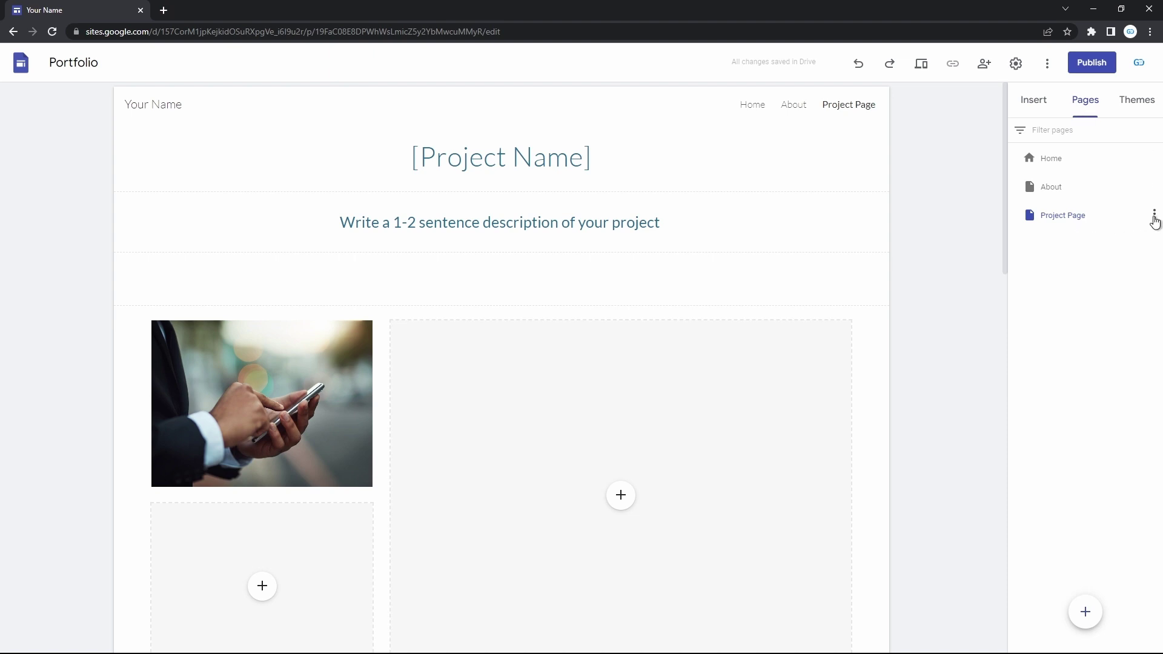
left_click(1154, 218)
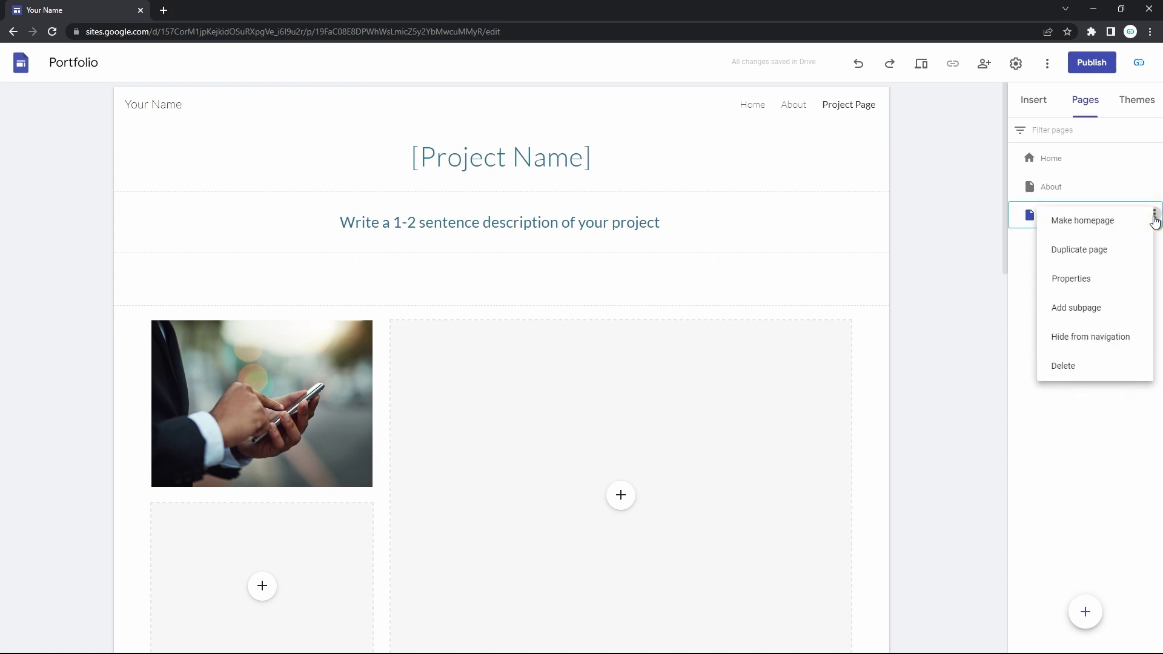
left_click(1117, 256)
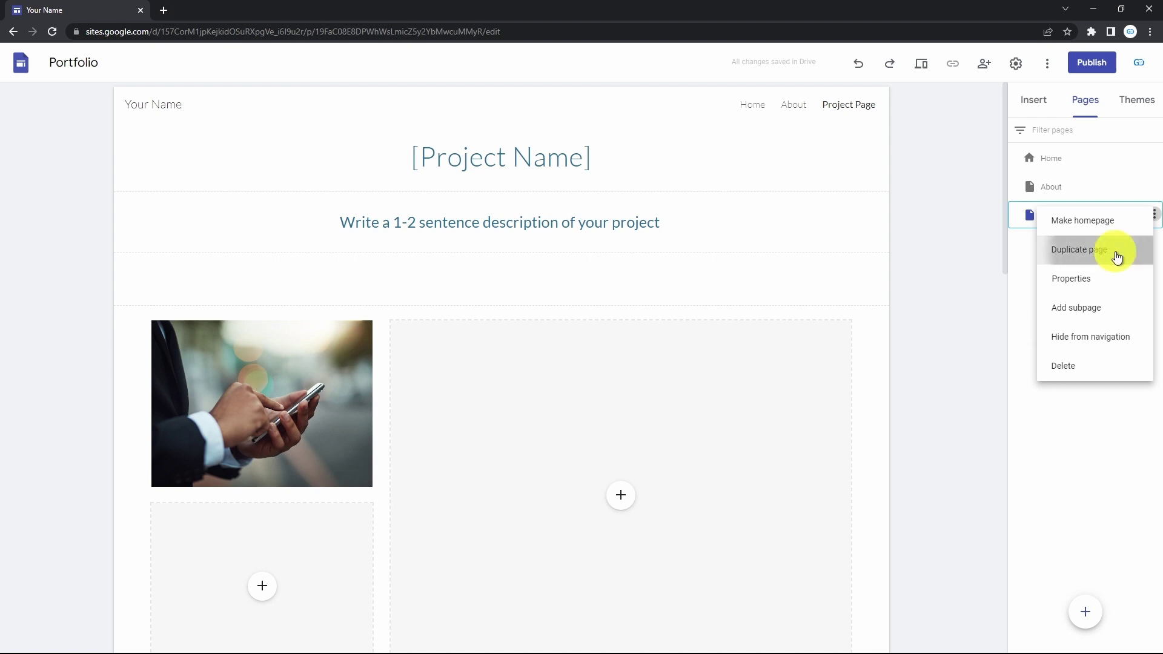
key("ctrl+a")
type("P")
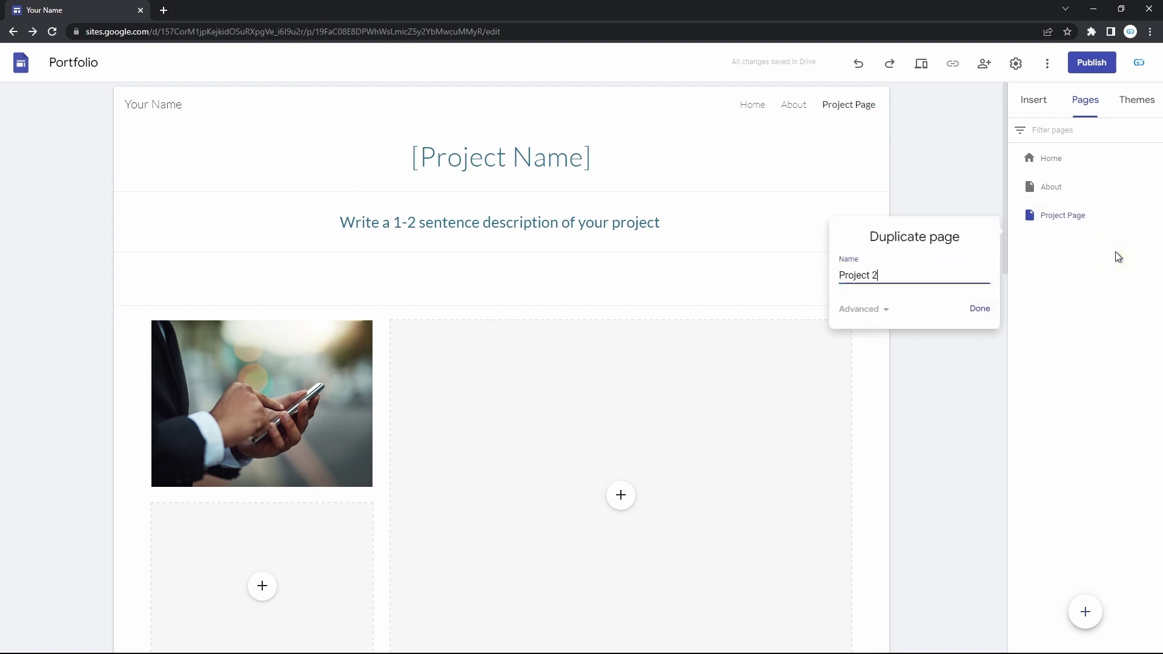
left_click(979, 310)
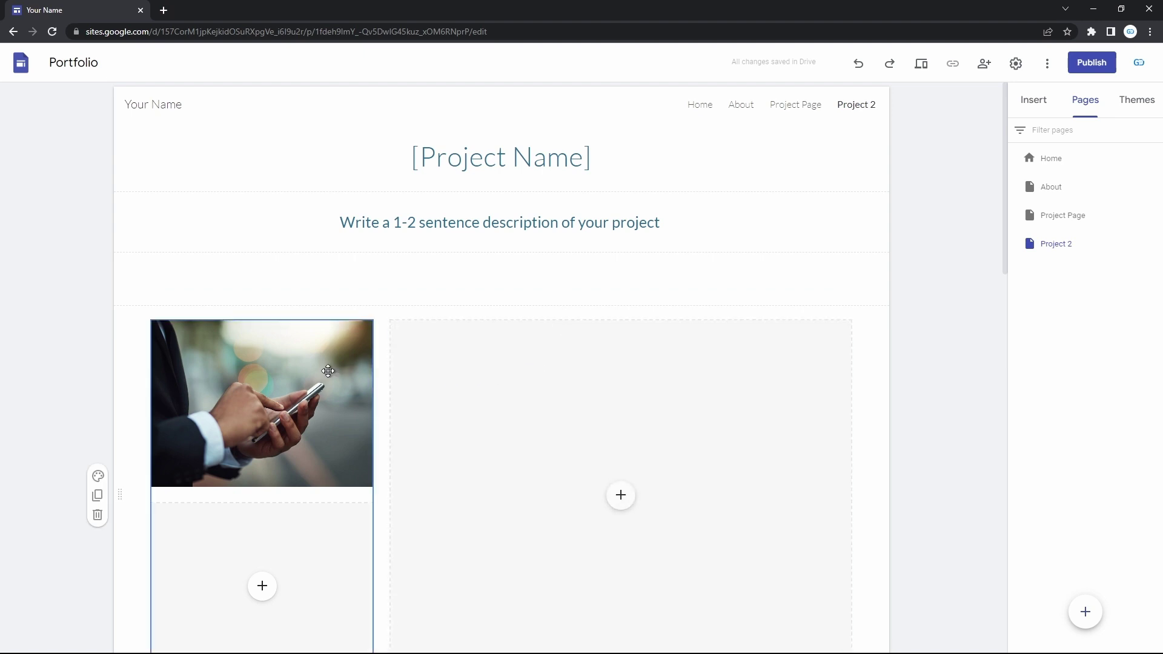
Delete the image description section and the empty section above it on the Project 2 page
scroll(323, 372, "down", 3)
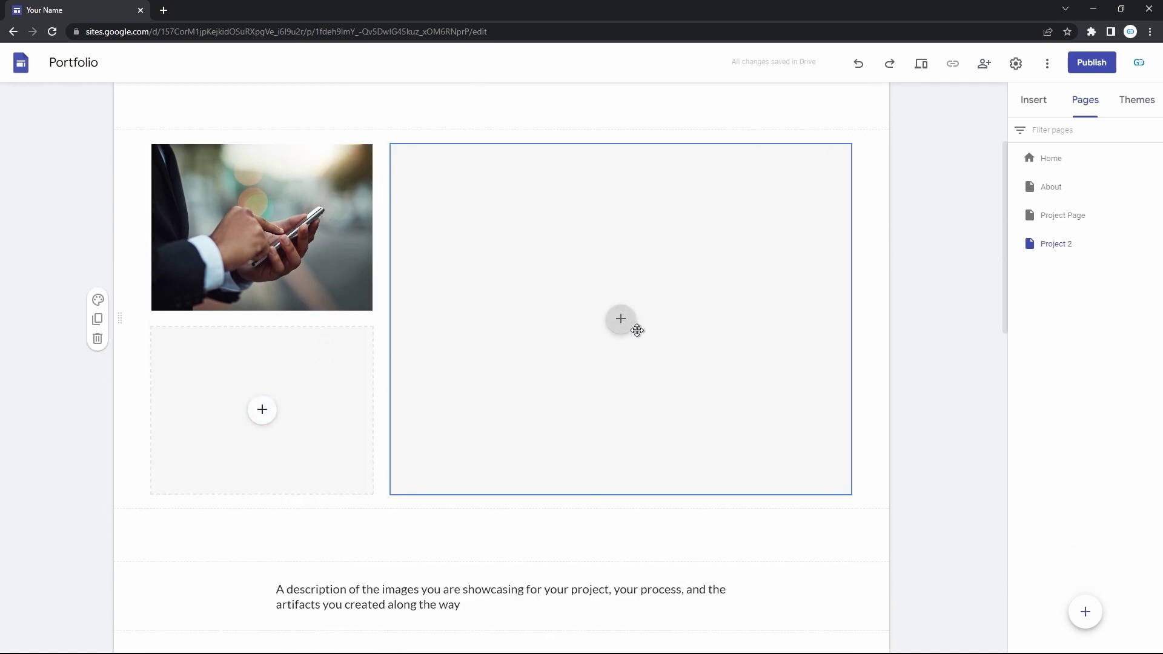
scroll(630, 326, "down", 5)
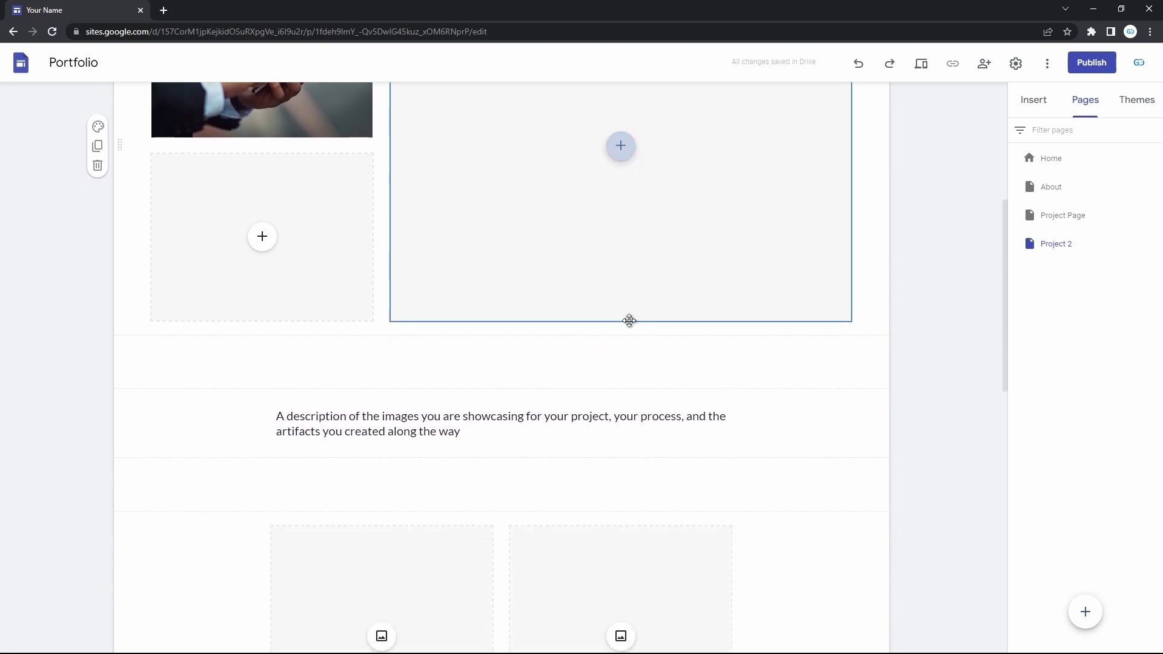
scroll(629, 326, "up", 4)
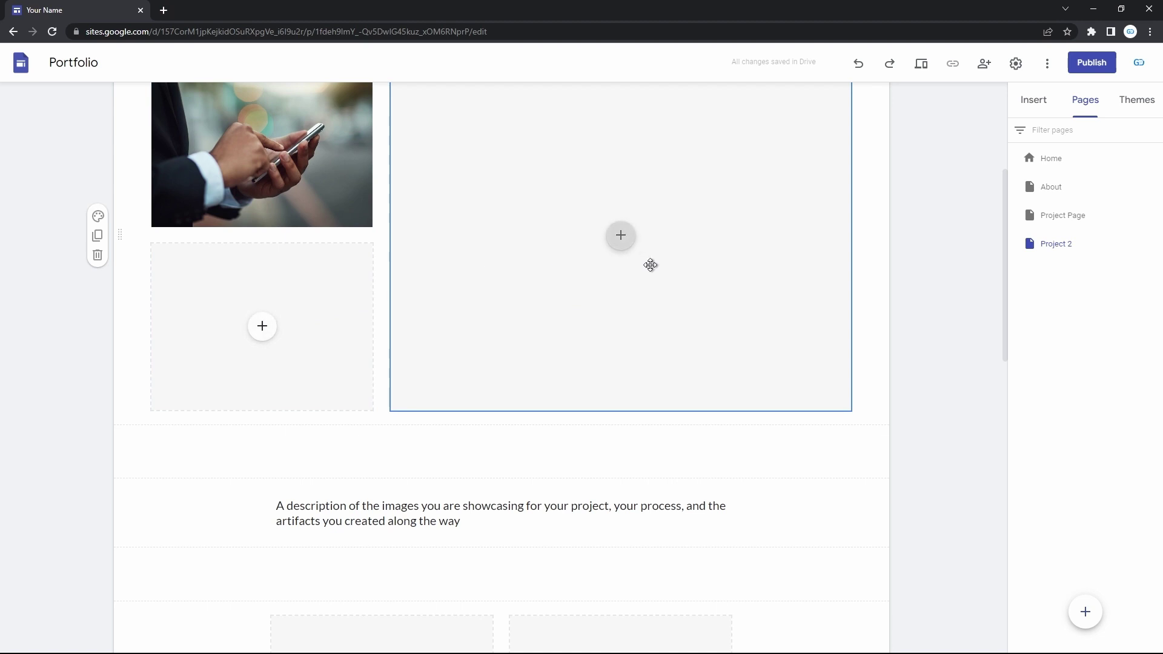
scroll(649, 262, "down", 4)
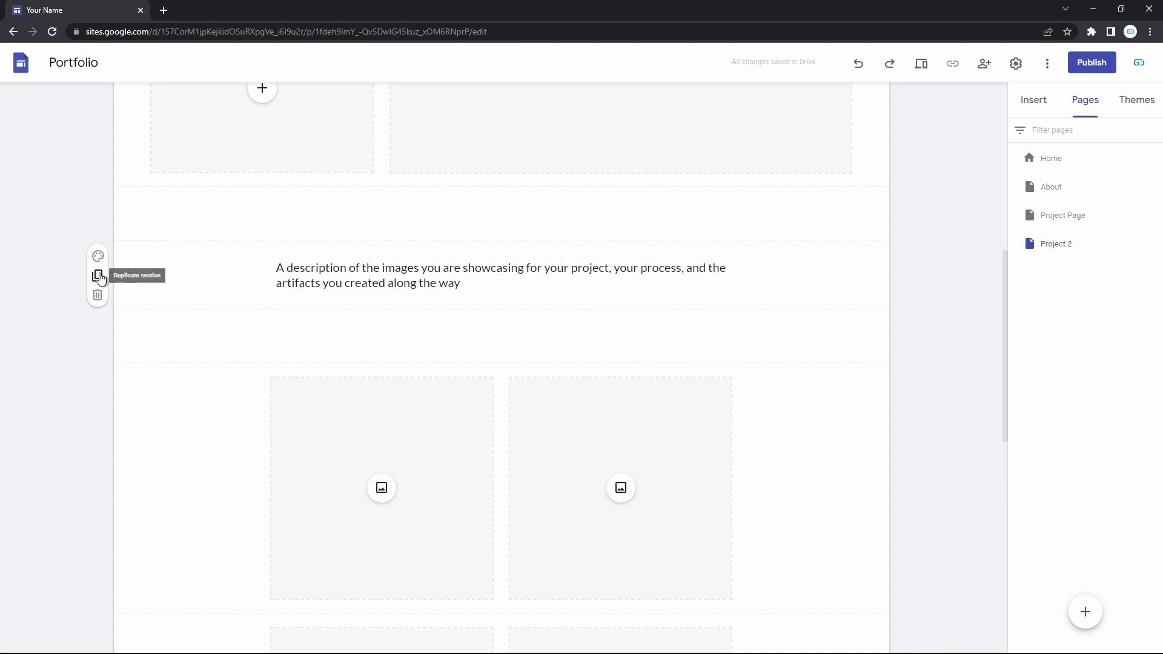
left_click(98, 295)
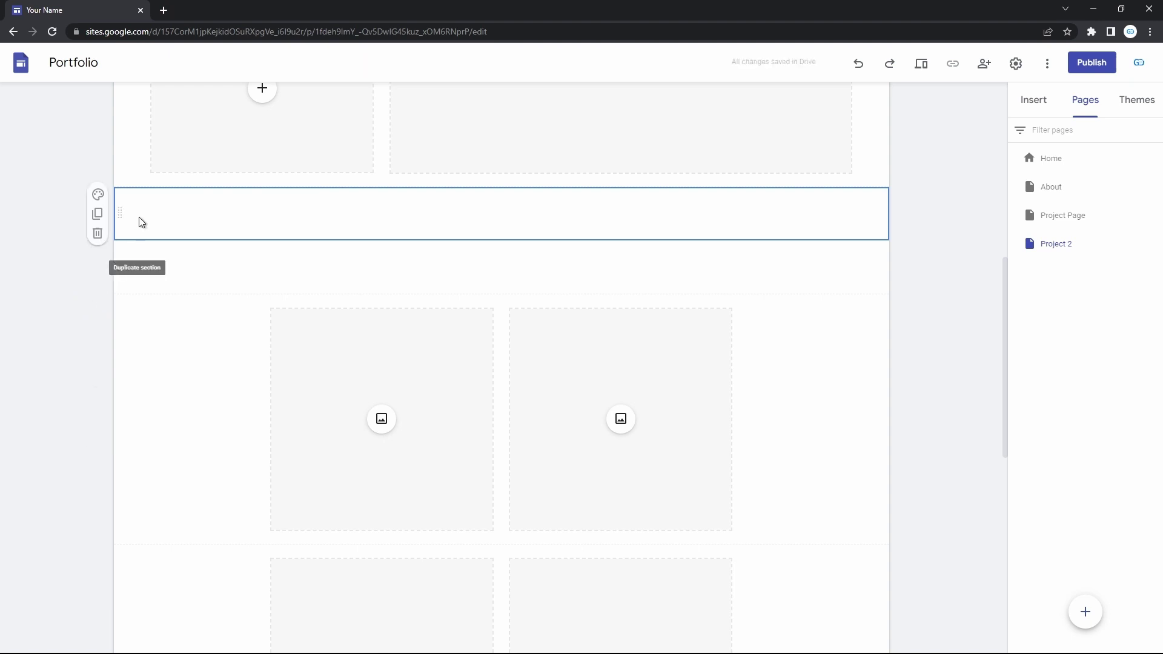
left_click(97, 234)
Rename the Next project button on the Project 2 page to Link and replace its web address with the copied one
scroll(439, 415, "down", 4)
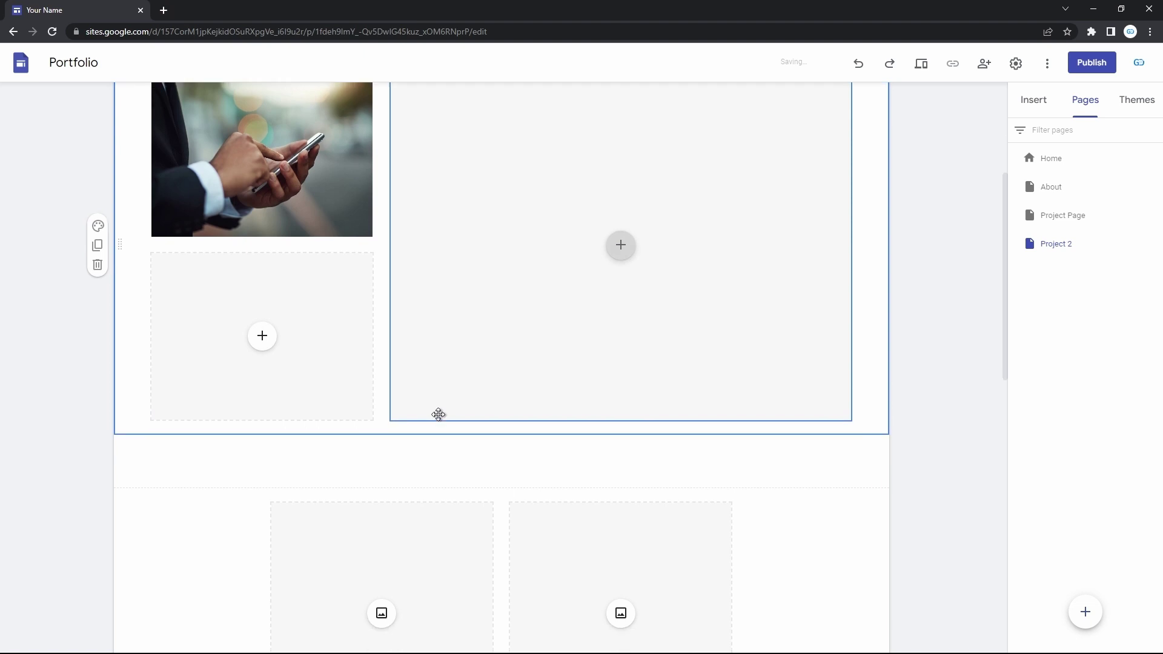
scroll(438, 414, "down", 8)
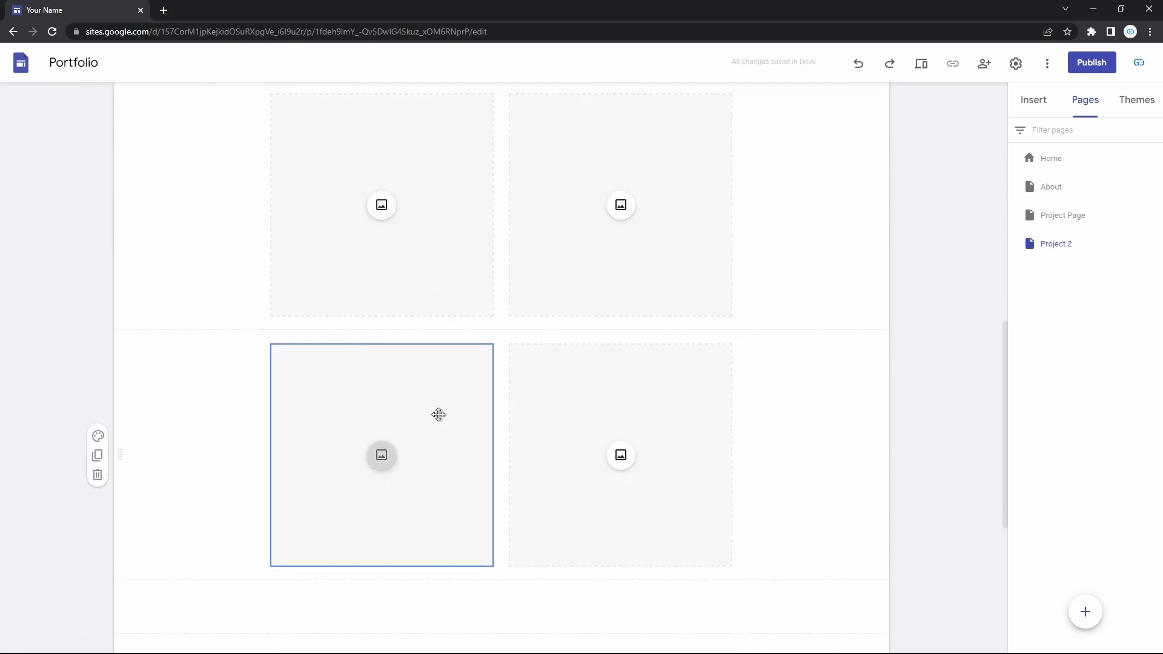
left_click(479, 410)
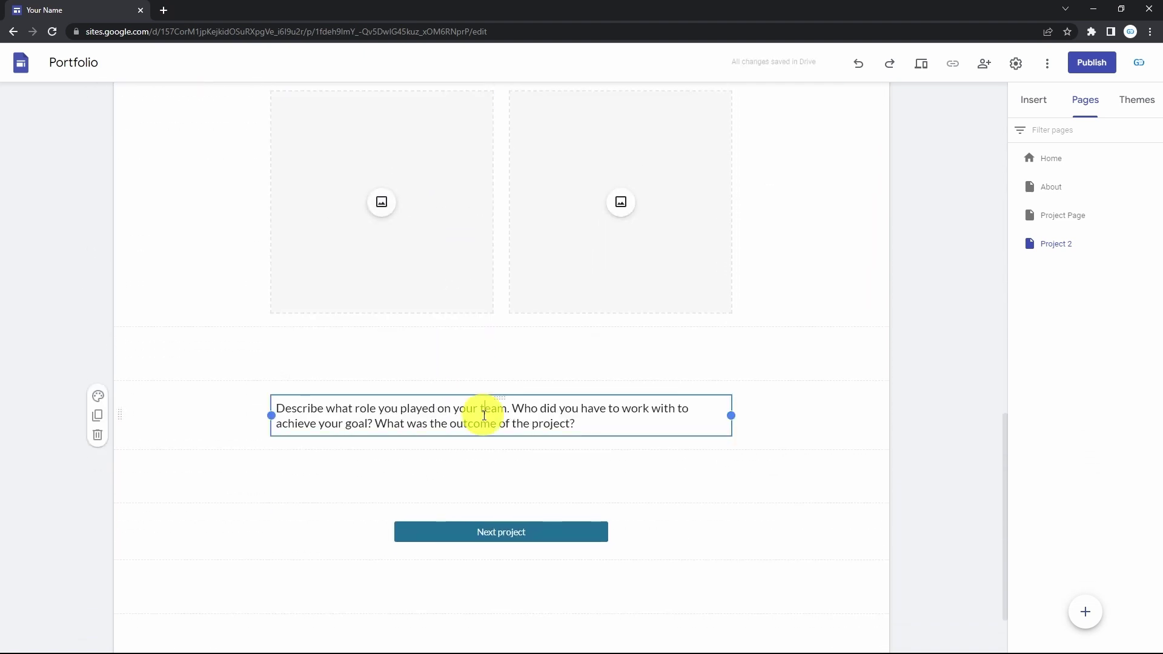
left_click(478, 531)
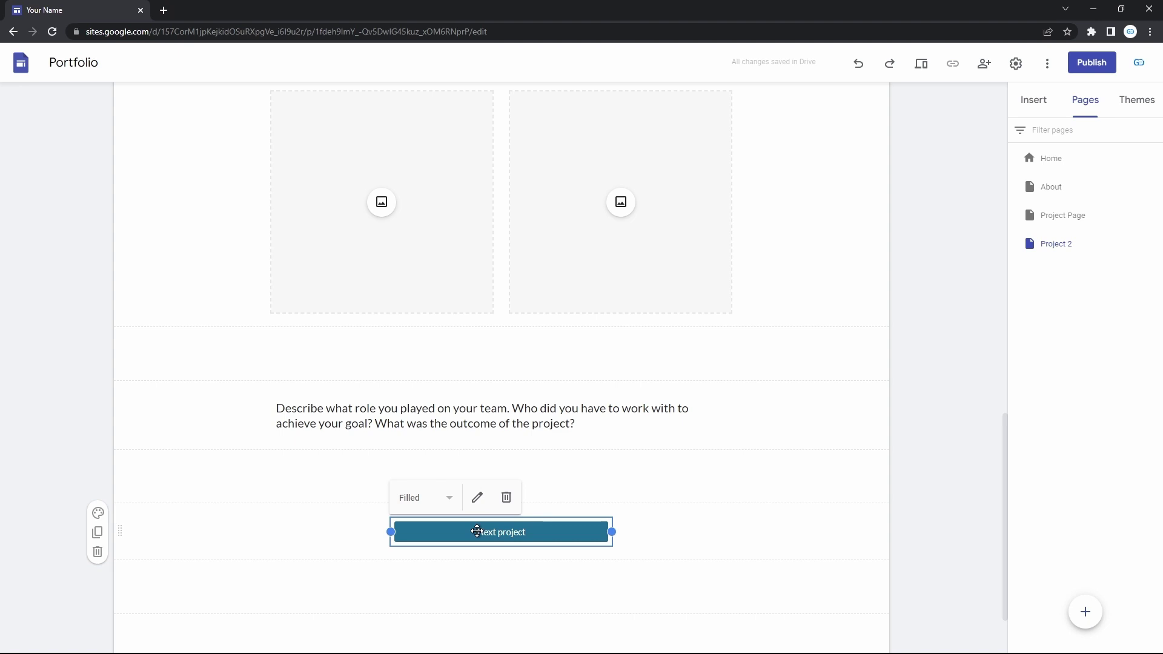
left_click(478, 502)
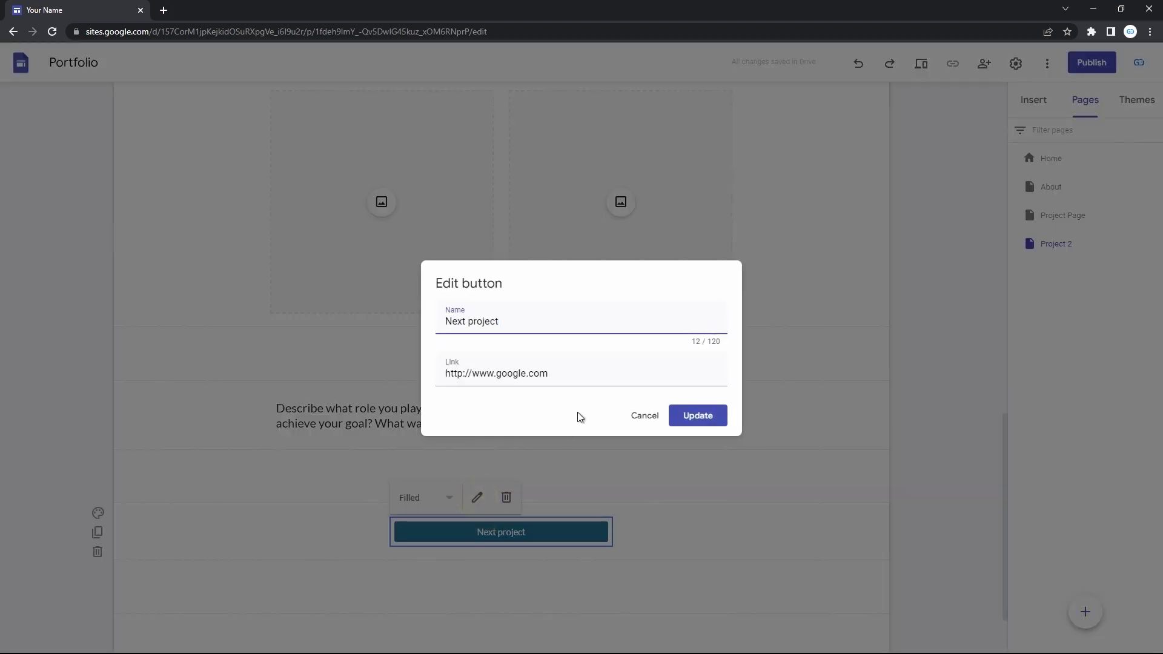
type("Link")
left_click(581, 372)
key("ctrl+a")
key("ctrl+v")
left_click(696, 416)
left_click(663, 522)
left_click(558, 529)
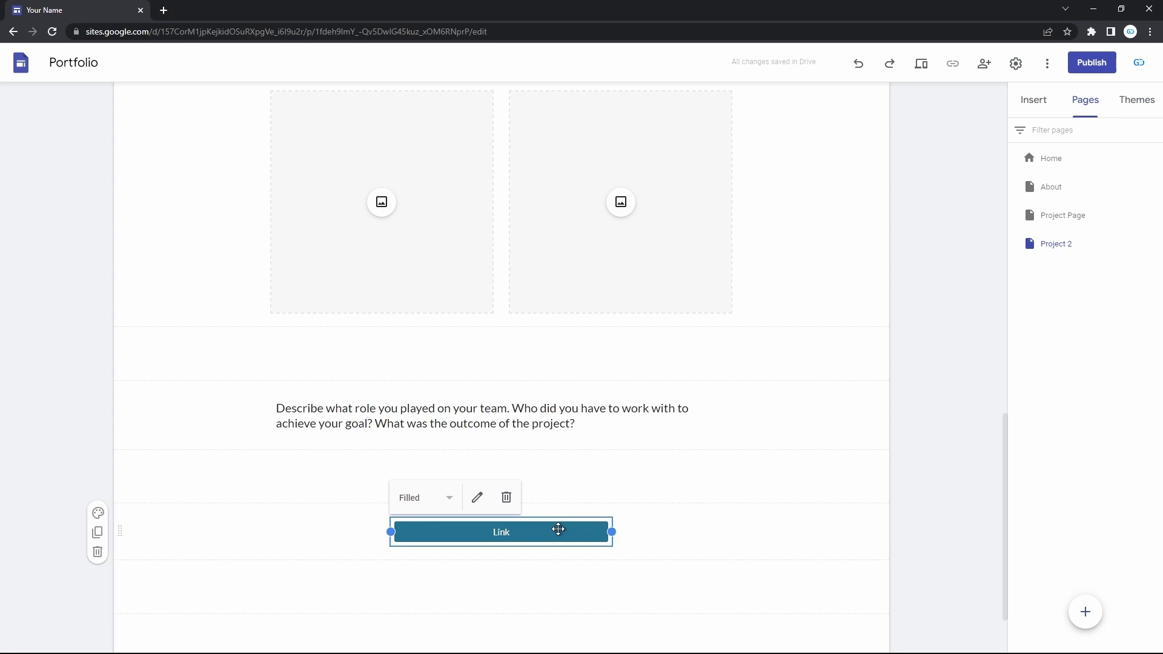
Return to the Sites home page and create a site from the Project template in the gallery's Work category
left_click(1035, 97)
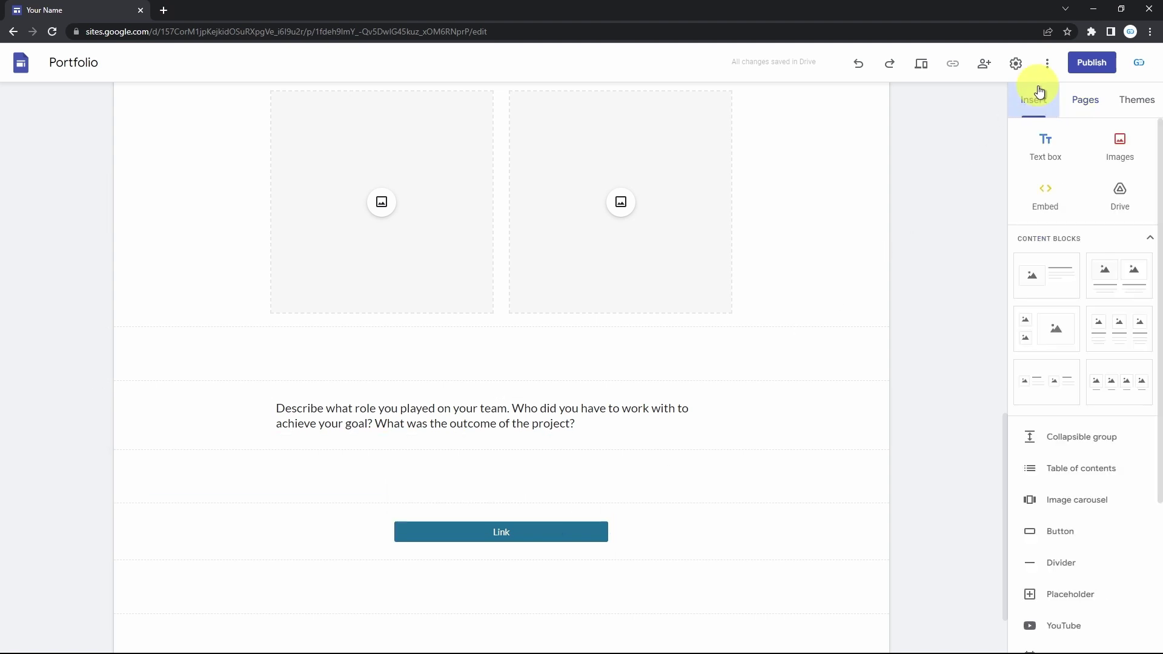
scroll(756, 206, "up", 10)
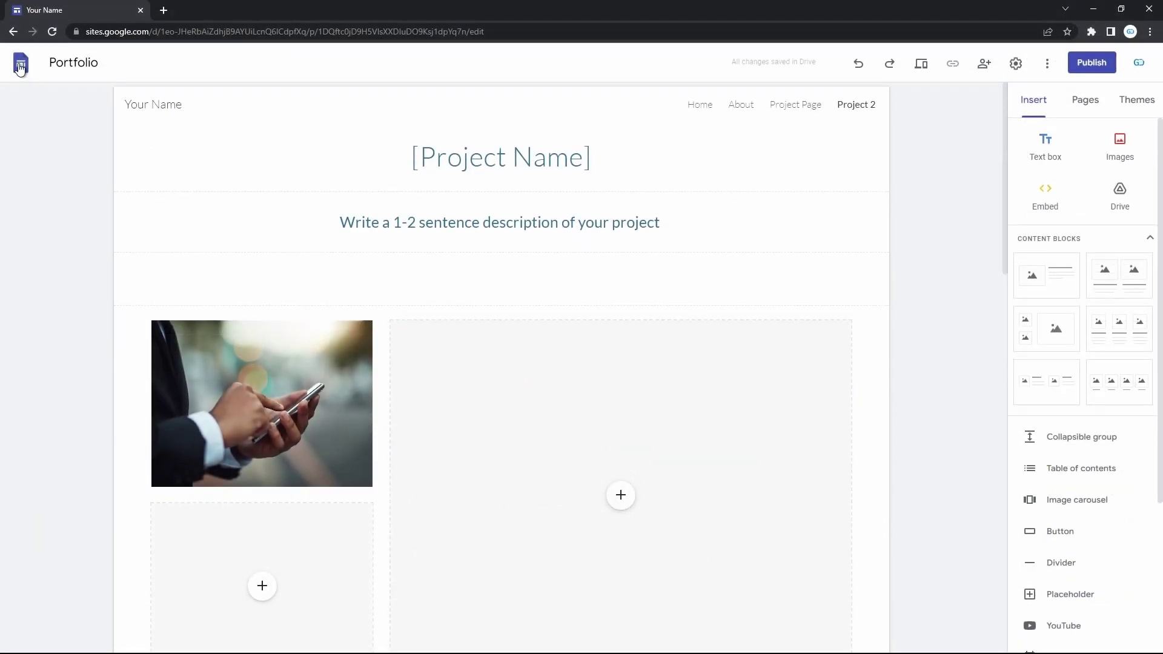
left_click(20, 66)
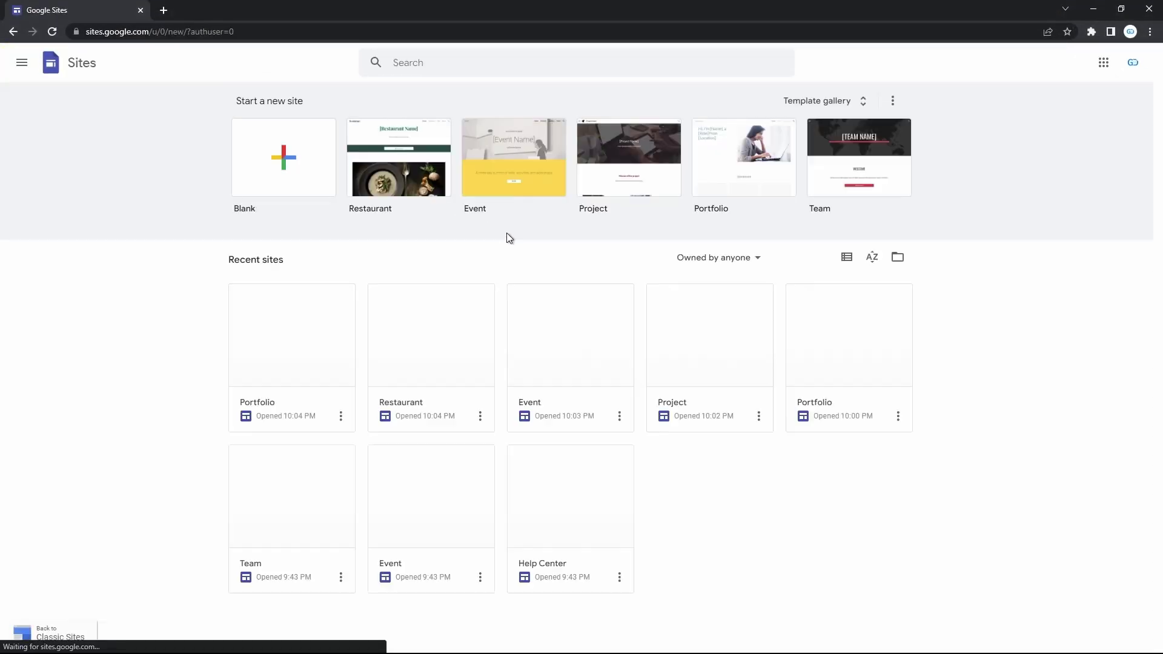
left_click(810, 100)
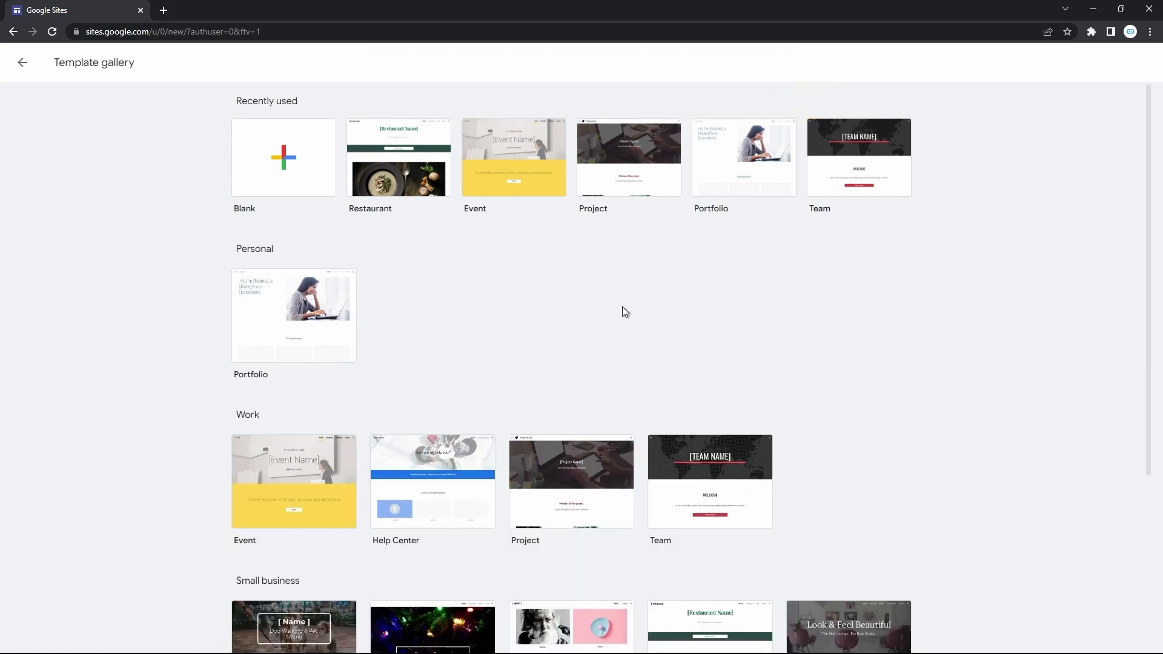
scroll(623, 306, "down", 2)
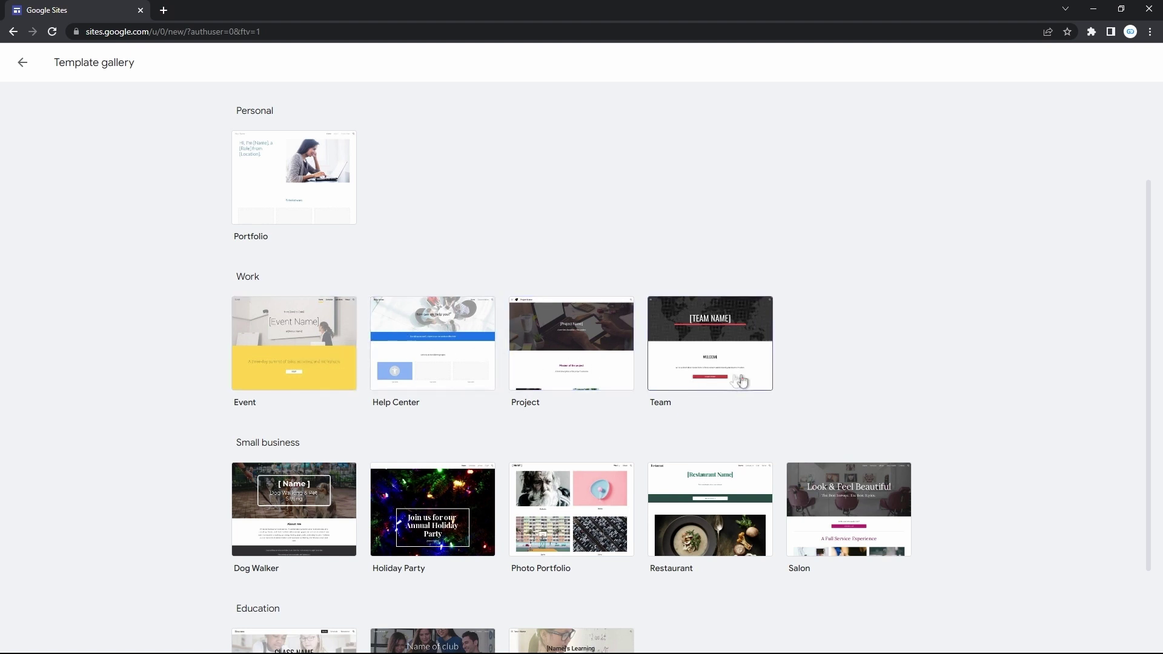
left_click(574, 359)
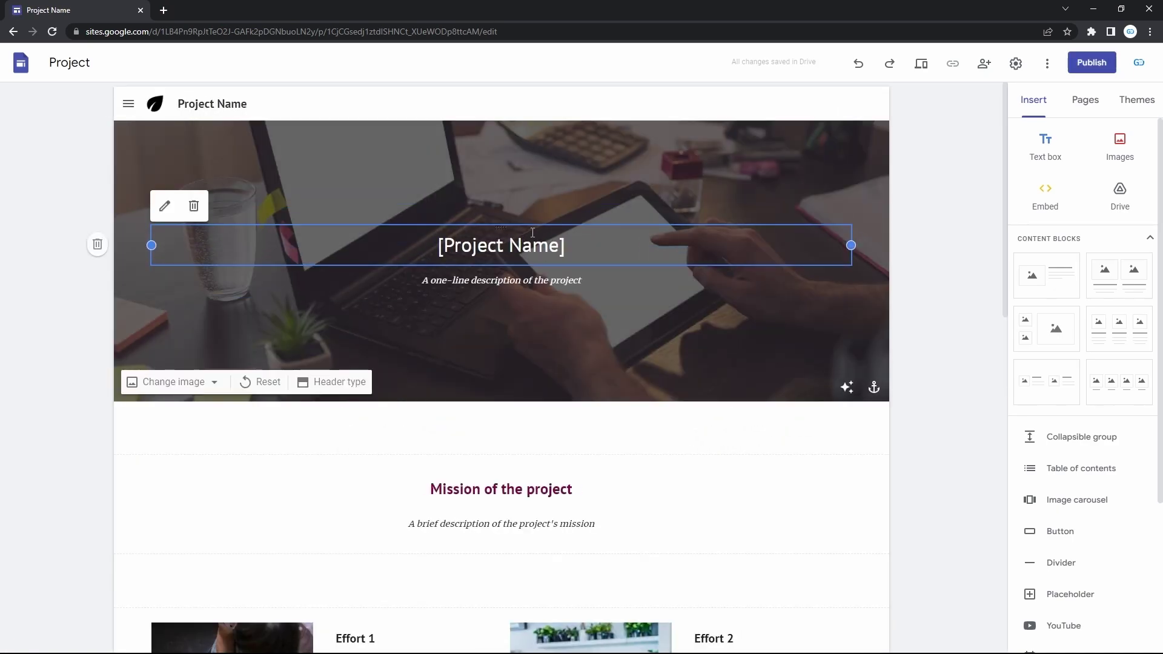
Examine the Project template's title, mission, effort blocks and Questions section
left_click(520, 239)
scroll(556, 465, "down", 5)
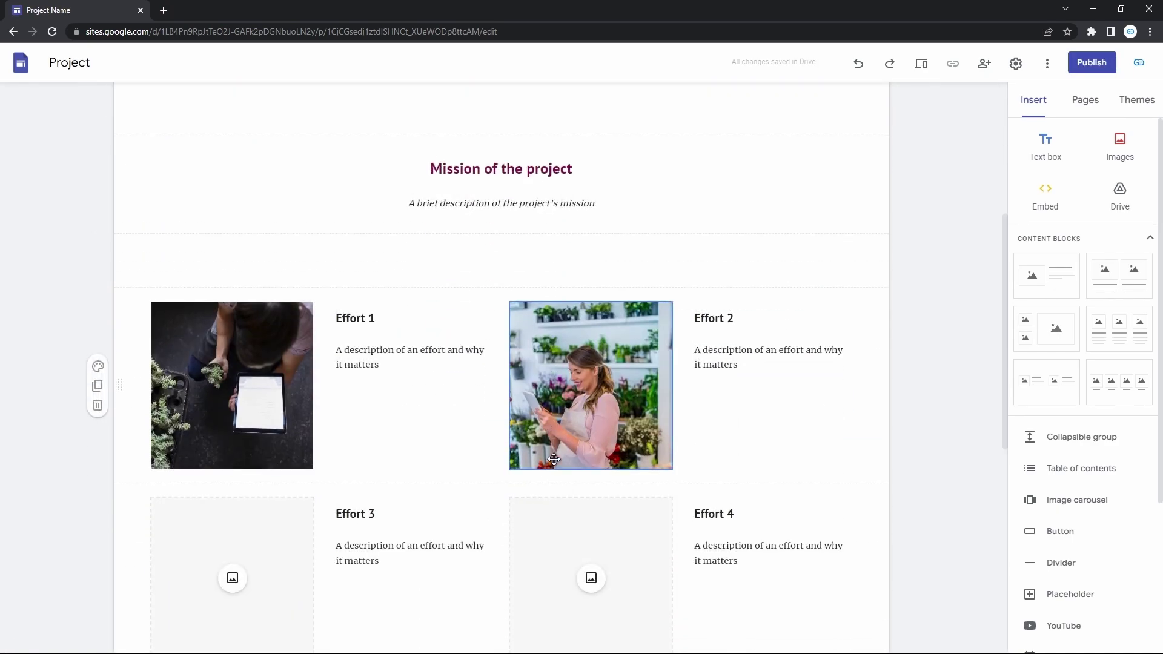
left_click(550, 175)
scroll(581, 445, "down", 3)
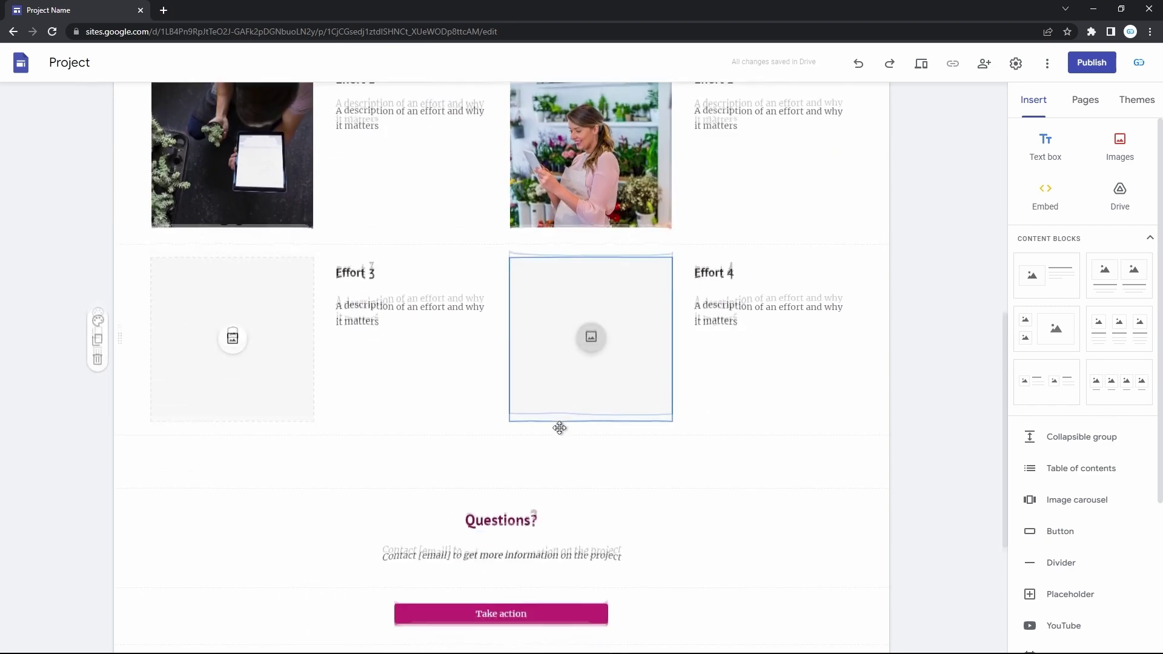
scroll(557, 448, "up", 8)
mouse_move(509, 404)
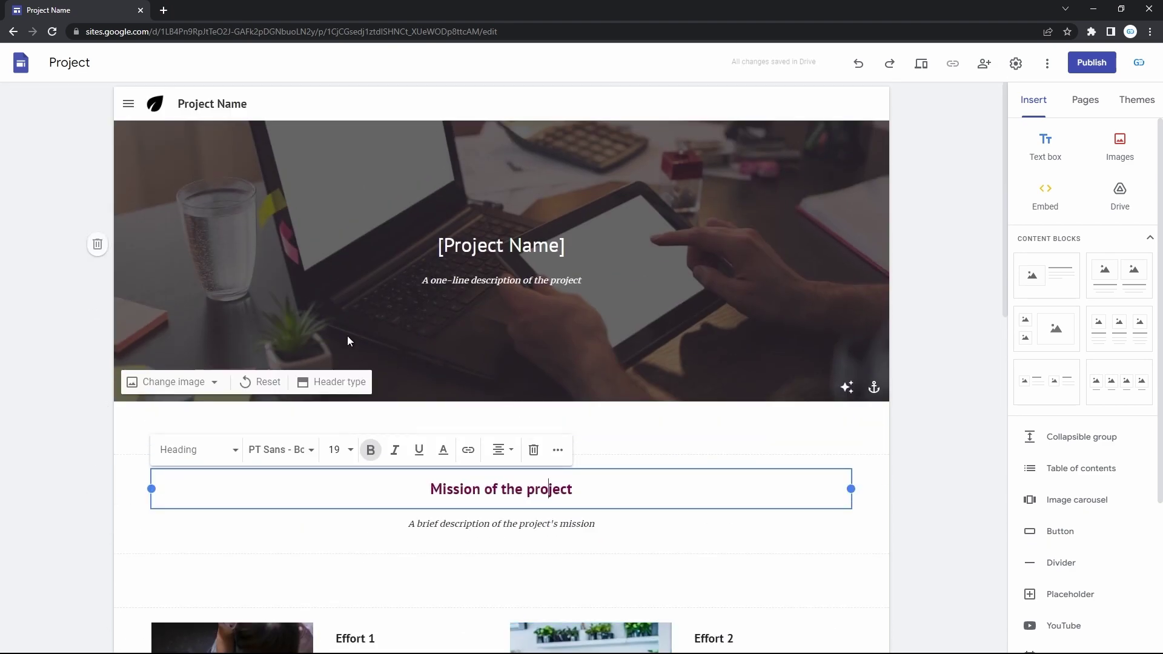
Create a site from the Event template in the gallery's Work category and look over its home page
left_click(22, 63)
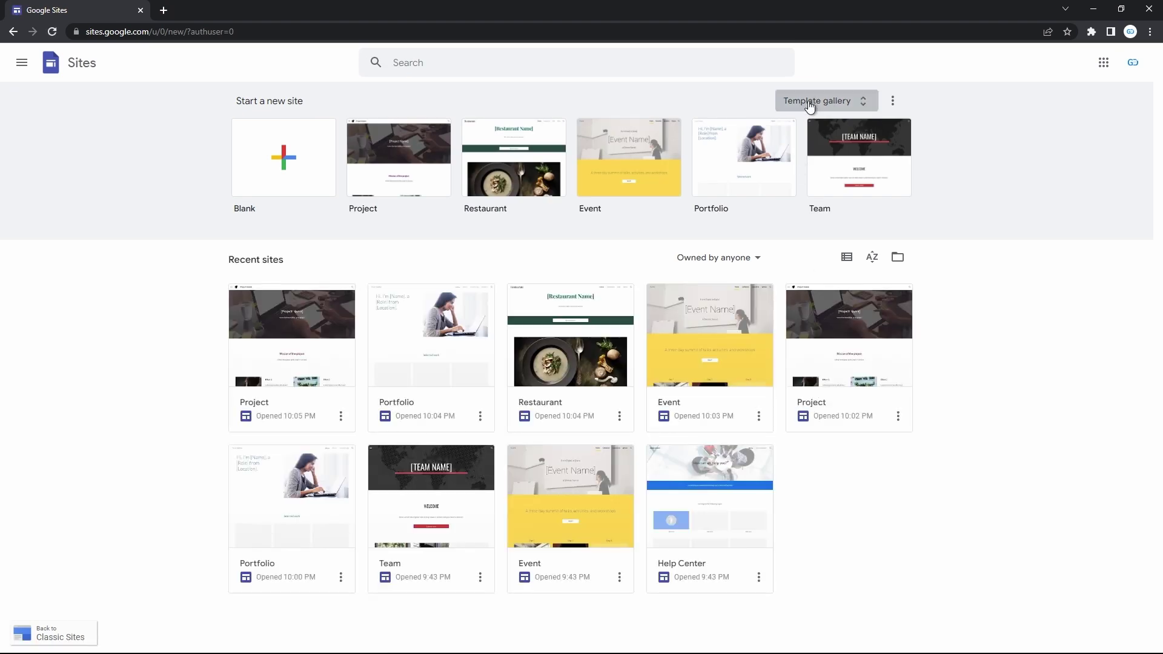
left_click(809, 100)
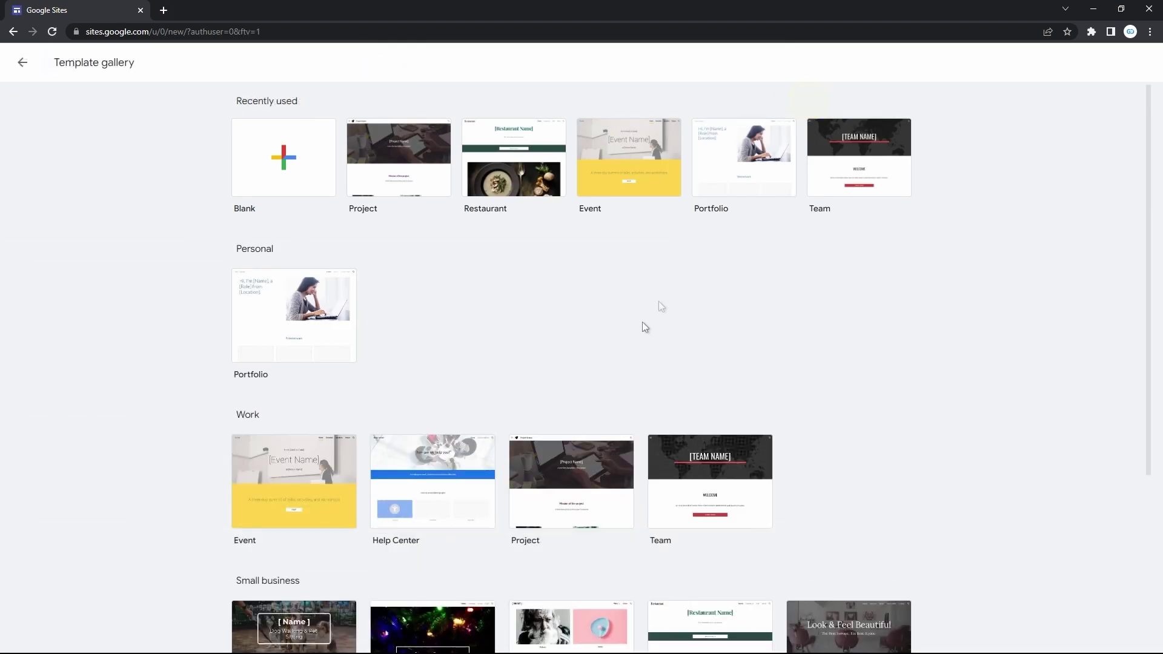
scroll(624, 363, "down", 2)
left_click(308, 356)
left_click(307, 353)
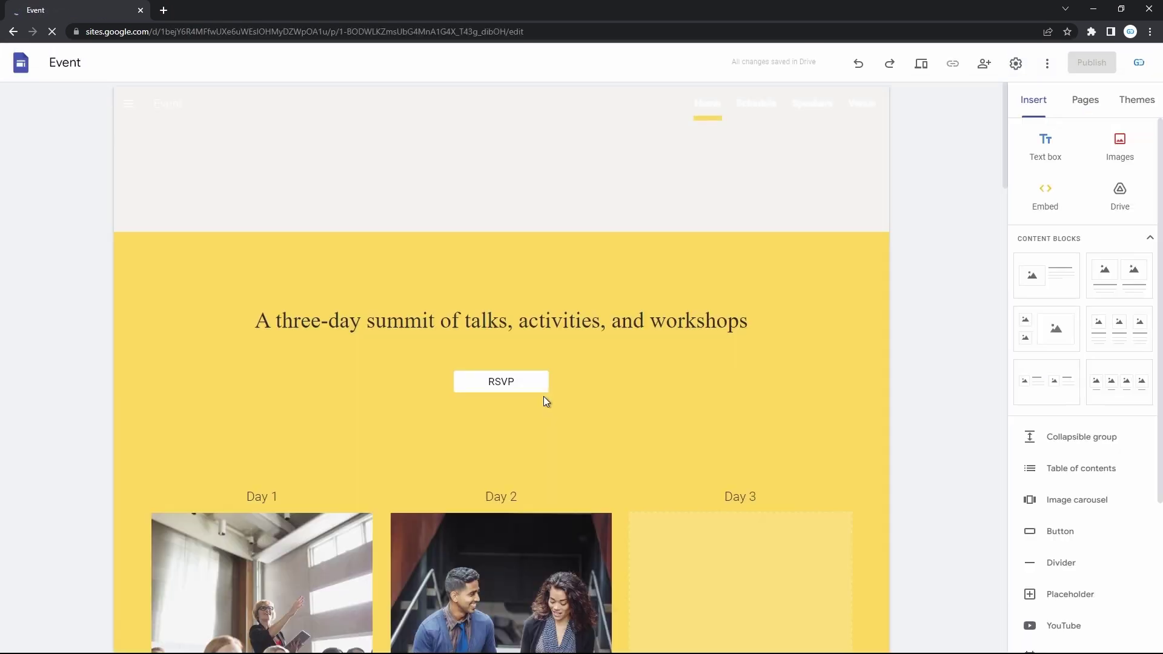
scroll(543, 396, "down", 12)
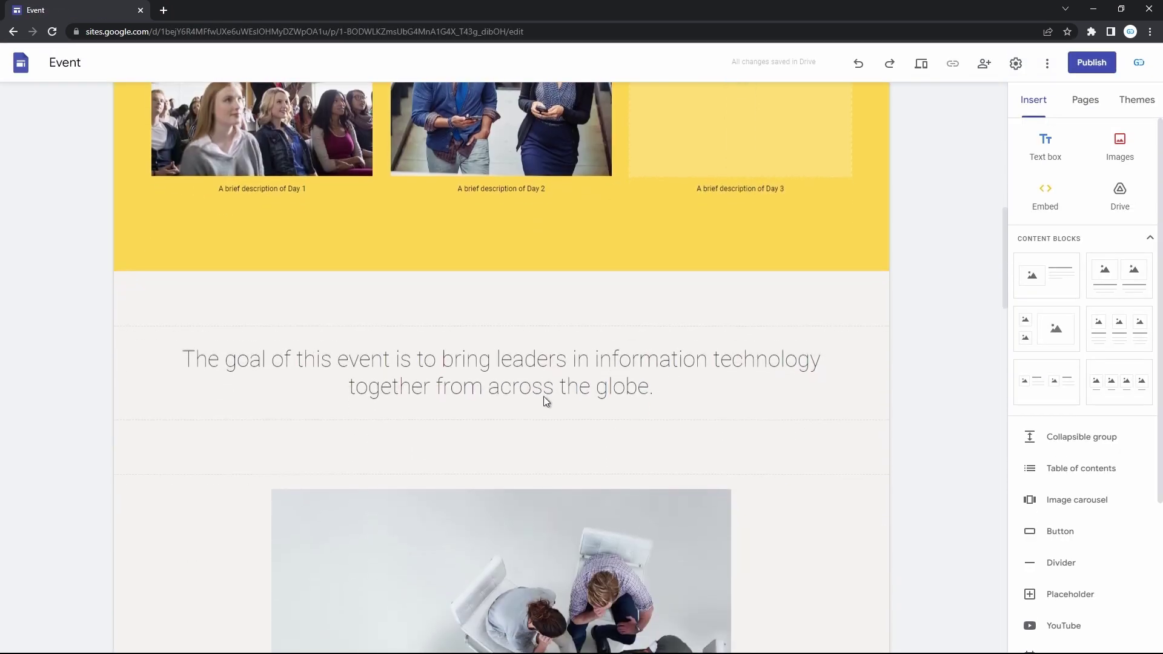
Examine the rest of the Event template's home page, its Schedule page with the talk times, and its Speakers page
scroll(544, 396, "down", 15)
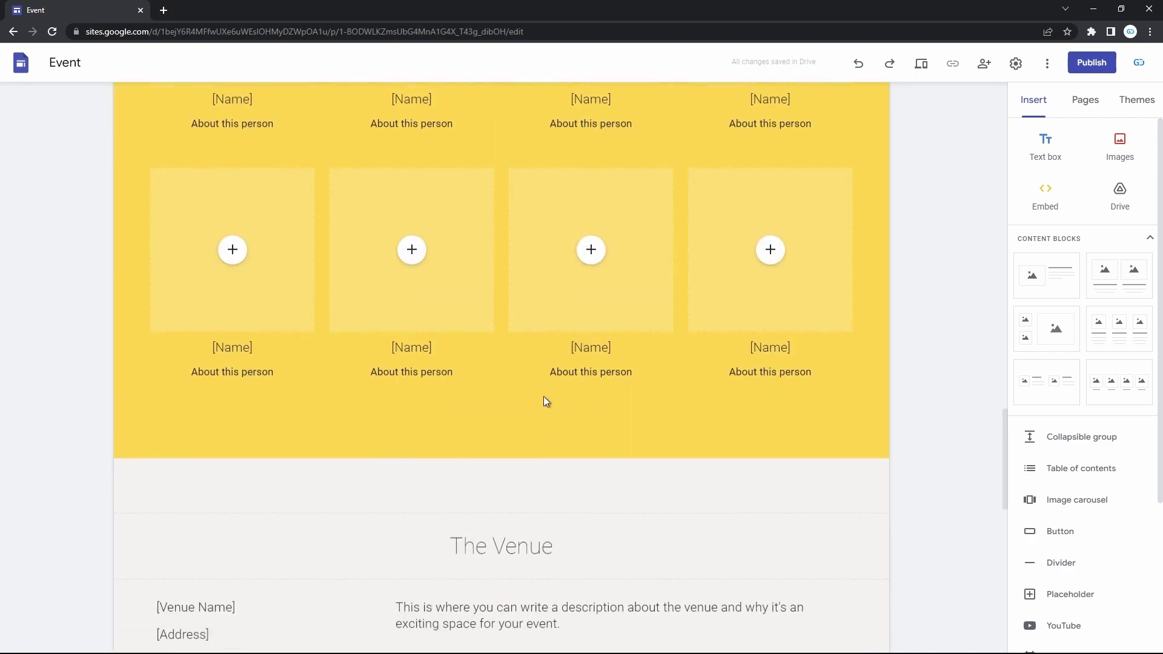
scroll(543, 396, "up", 5)
scroll(543, 397, "up", 20)
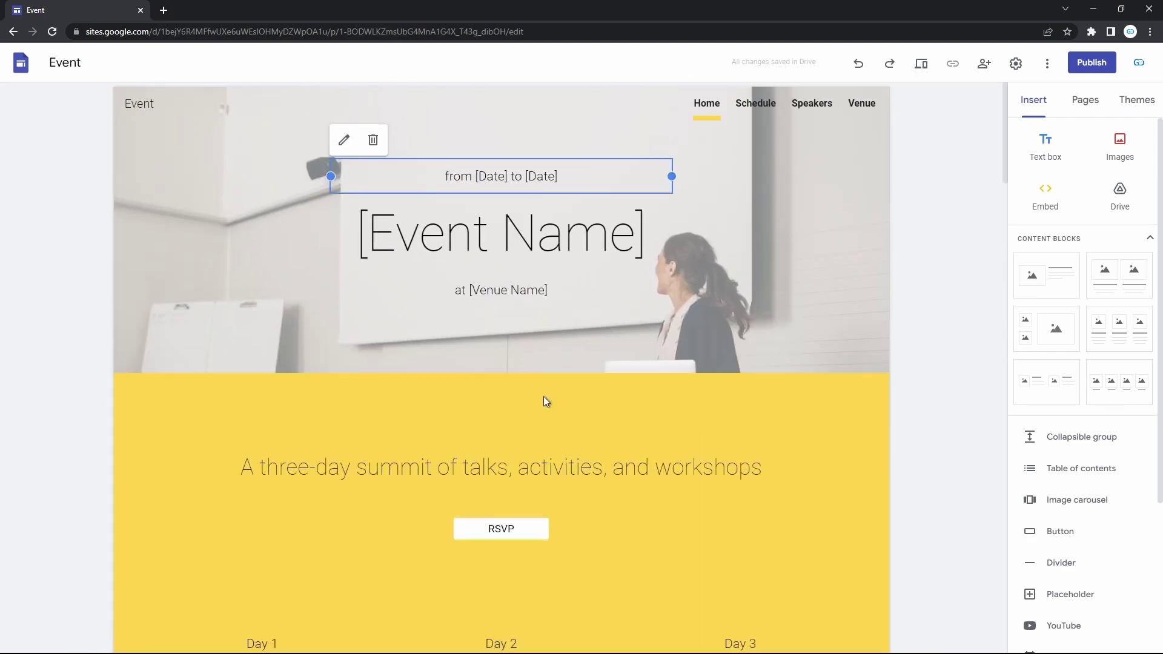
left_click(757, 103)
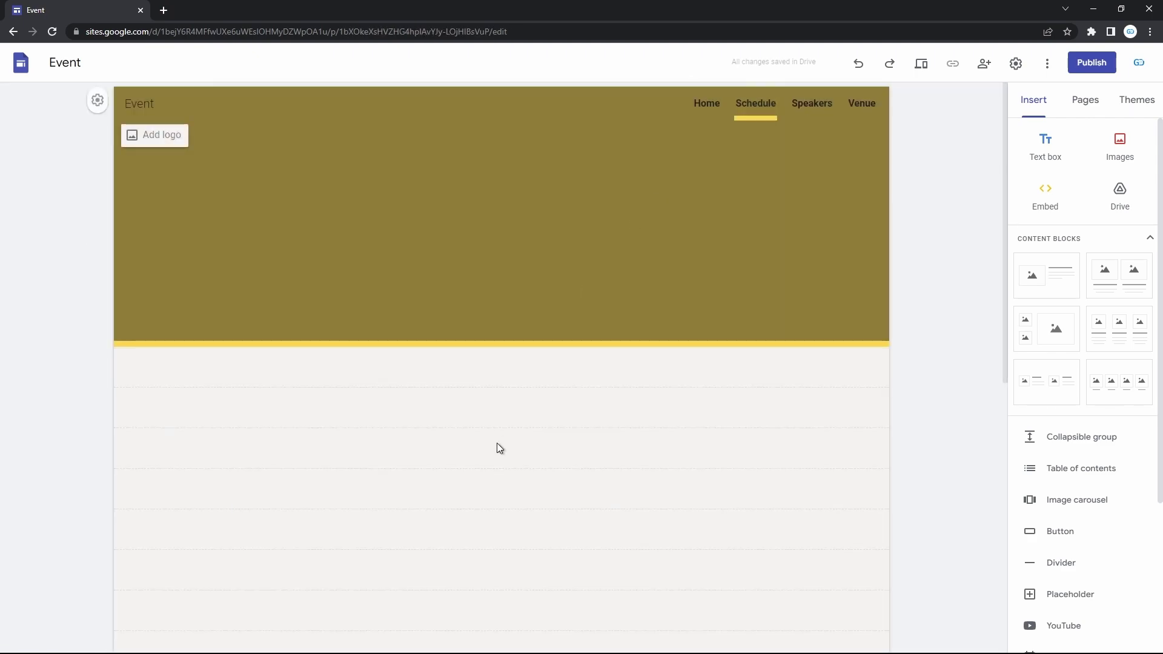
scroll(497, 444, "down", 10)
scroll(498, 444, "down", 4)
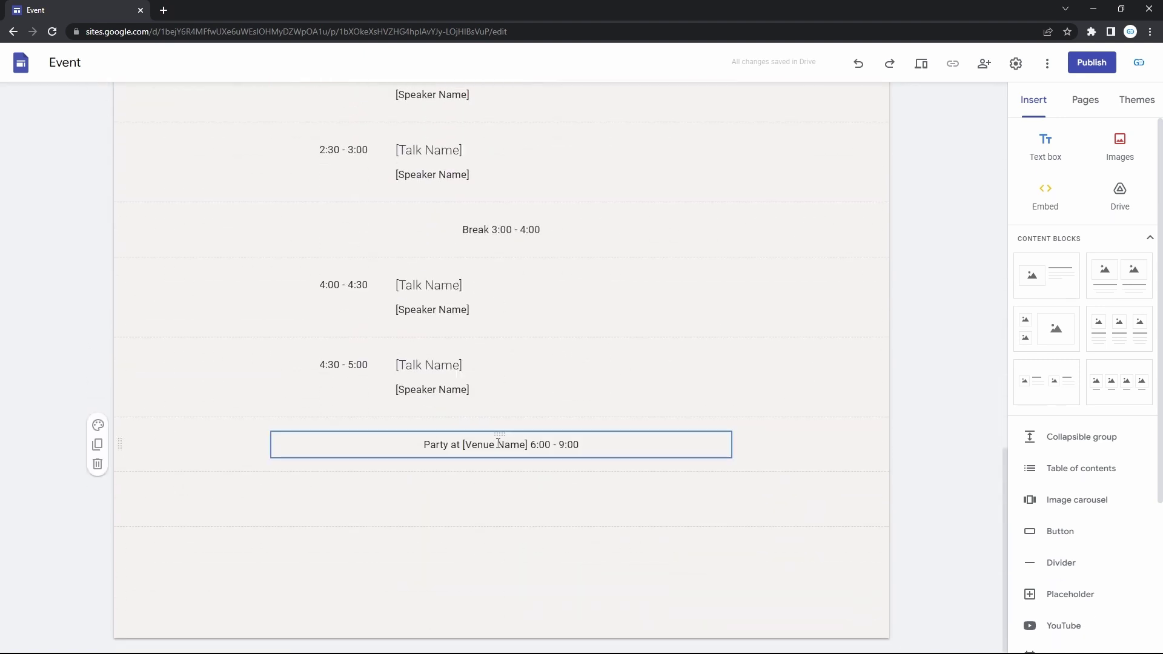
scroll(497, 444, "up", 14)
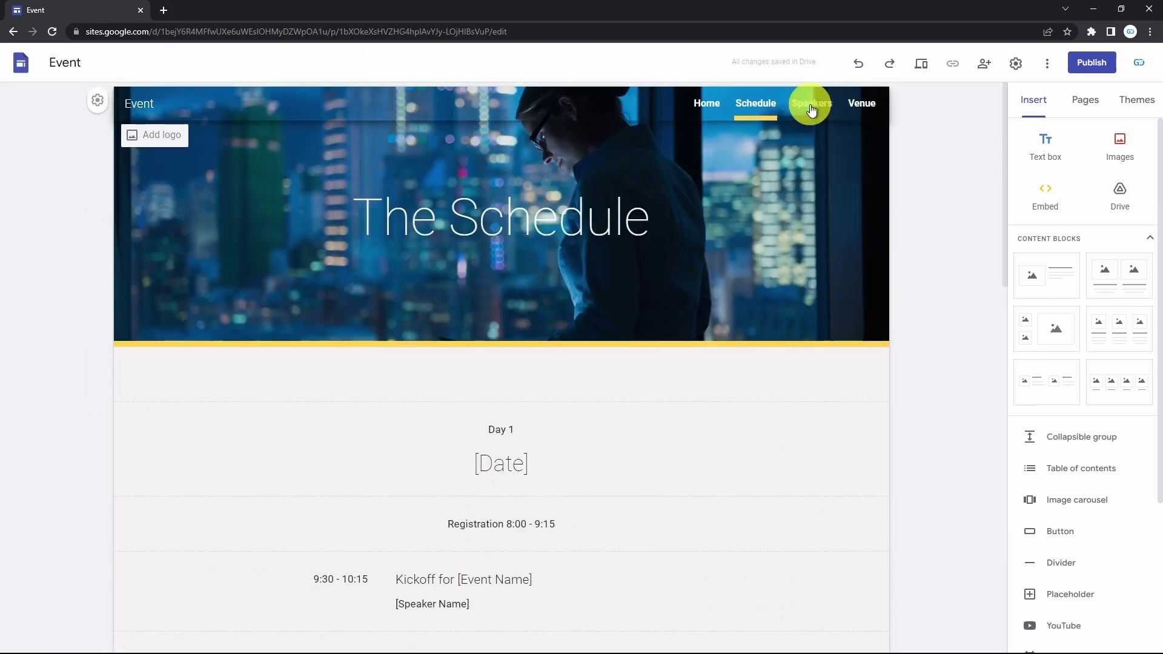
left_click(810, 106)
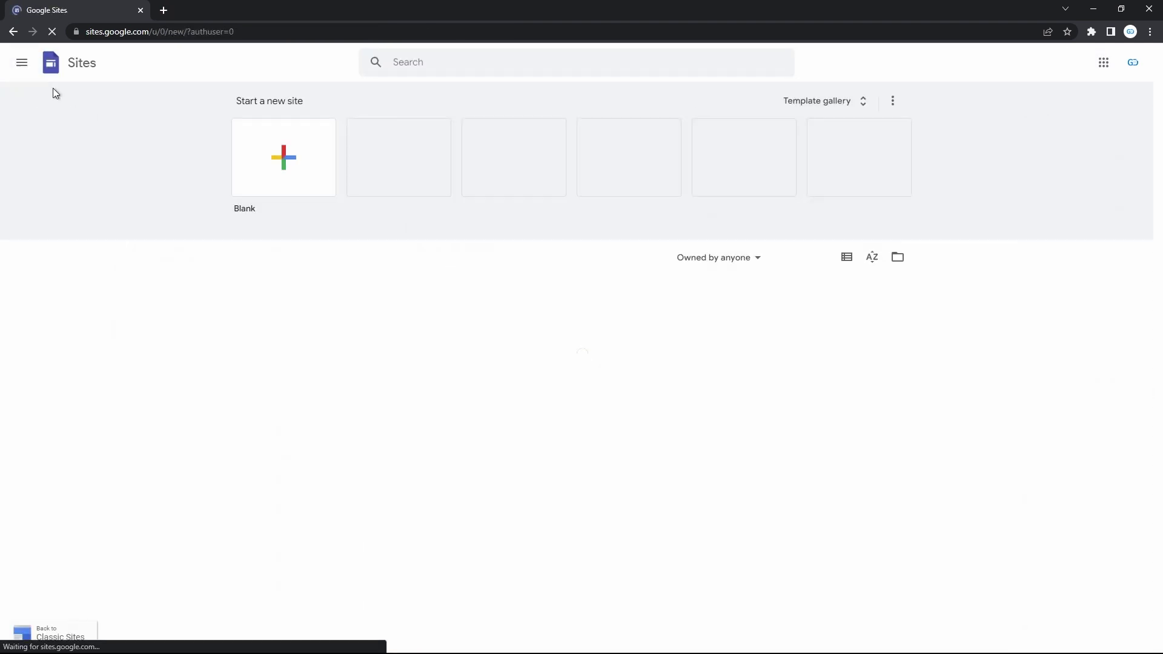
Create a site from the Restaurant template in the gallery's Small business category
left_click(794, 107)
scroll(604, 335, "down", 4)
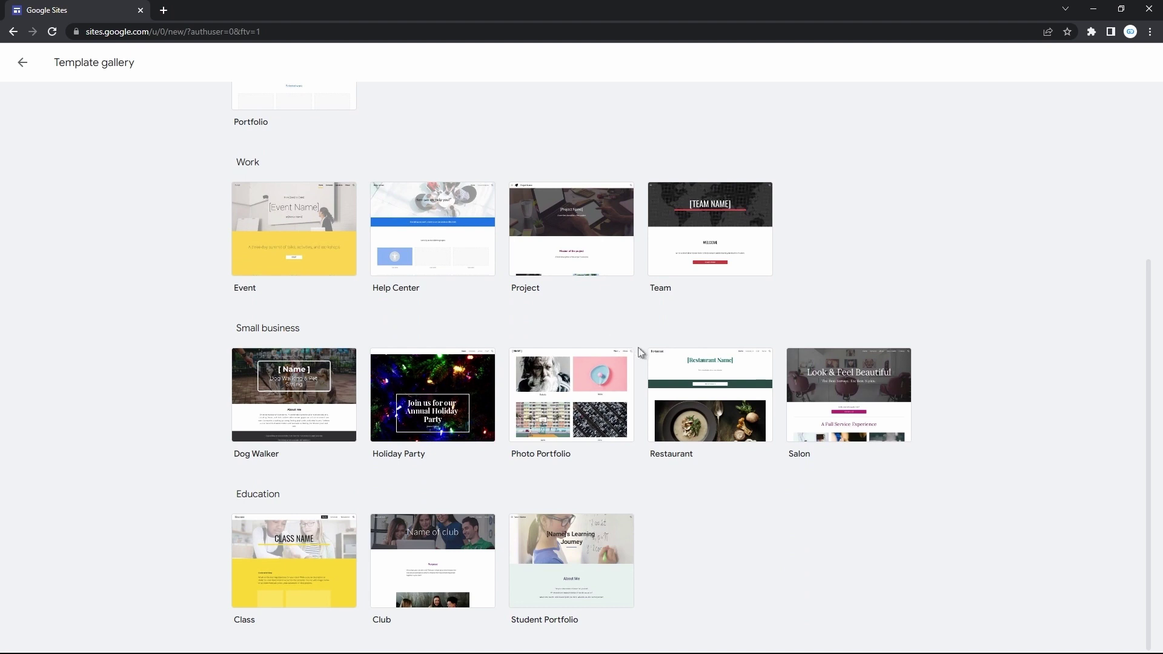
left_click(685, 386)
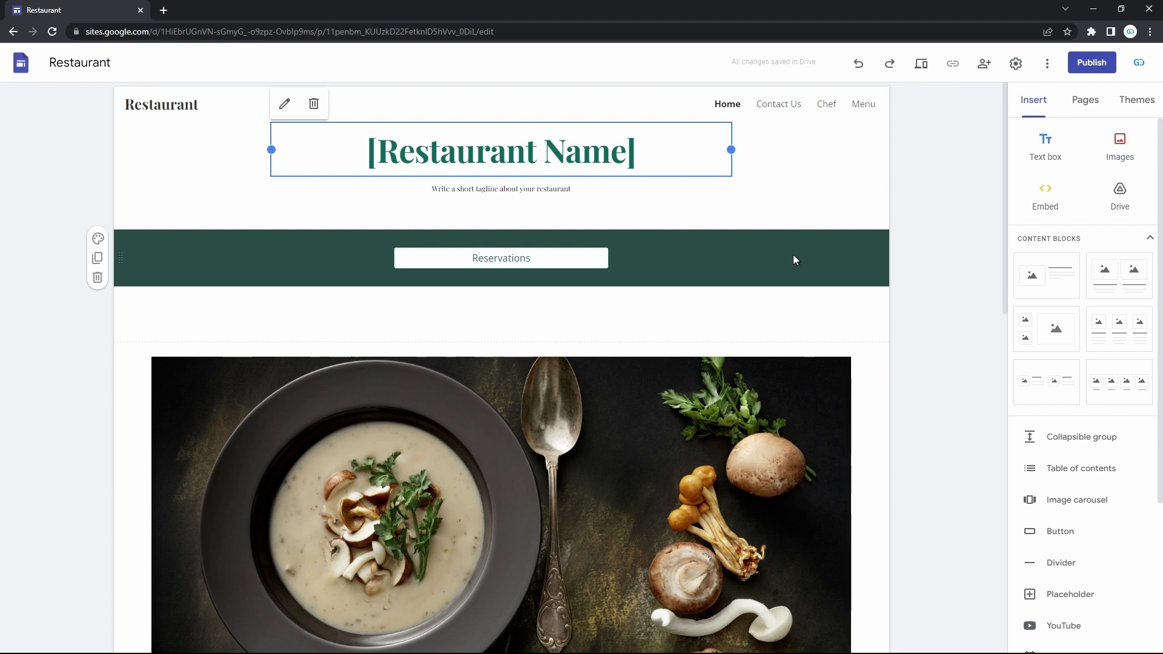
Examine the Restaurant template's home page, Contact Us location block, Chef biography and Menu page dish sections
scroll(552, 495, "down", 4)
scroll(552, 496, "up", 4)
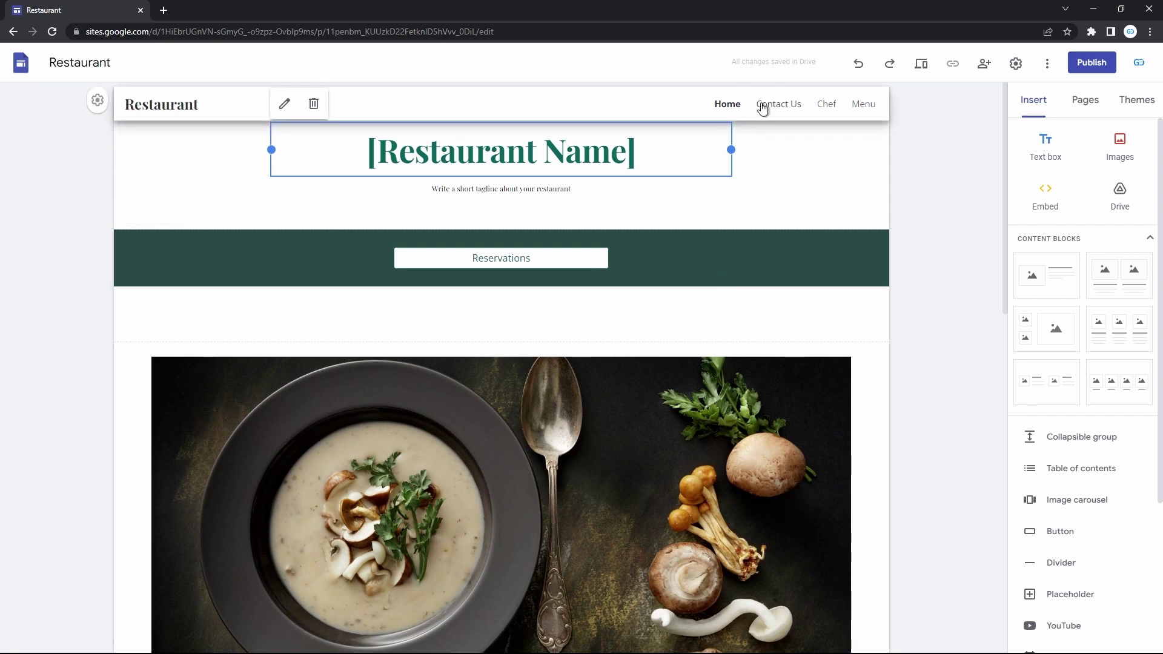
left_click(761, 106)
left_click(499, 343)
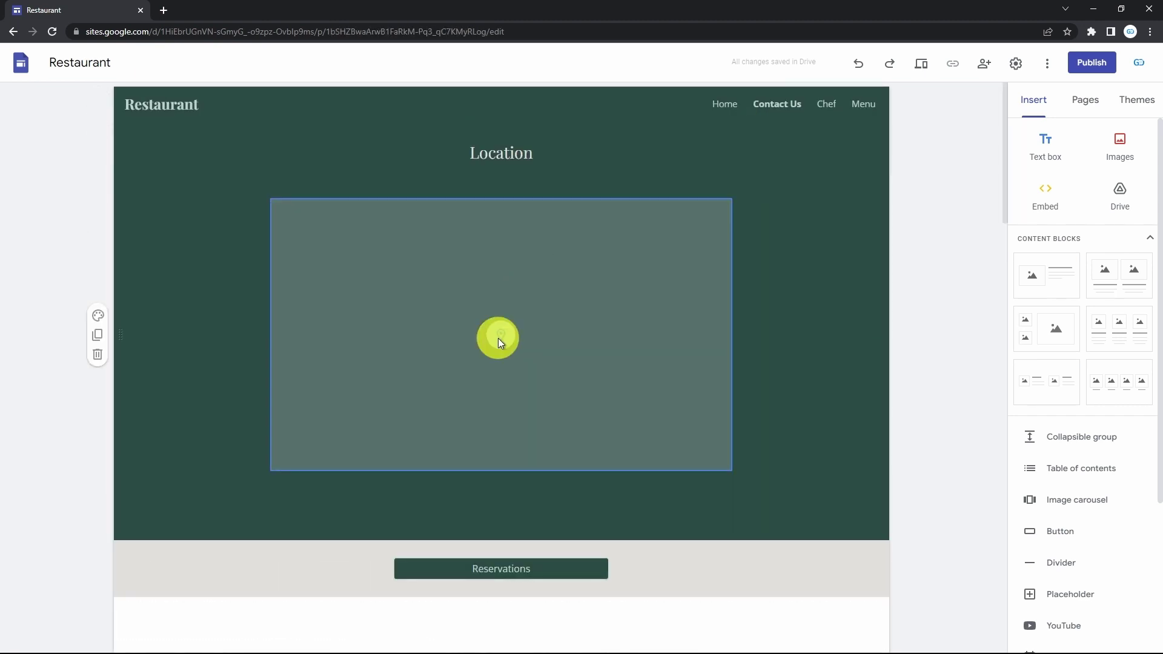
key("Escape")
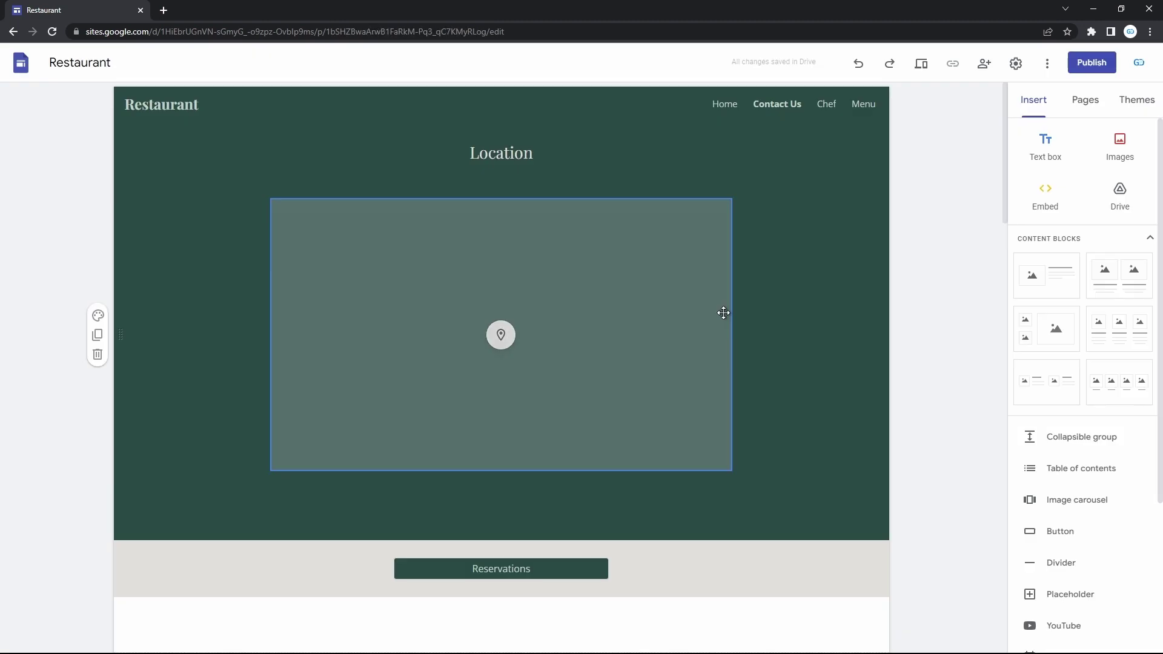
left_click(831, 108)
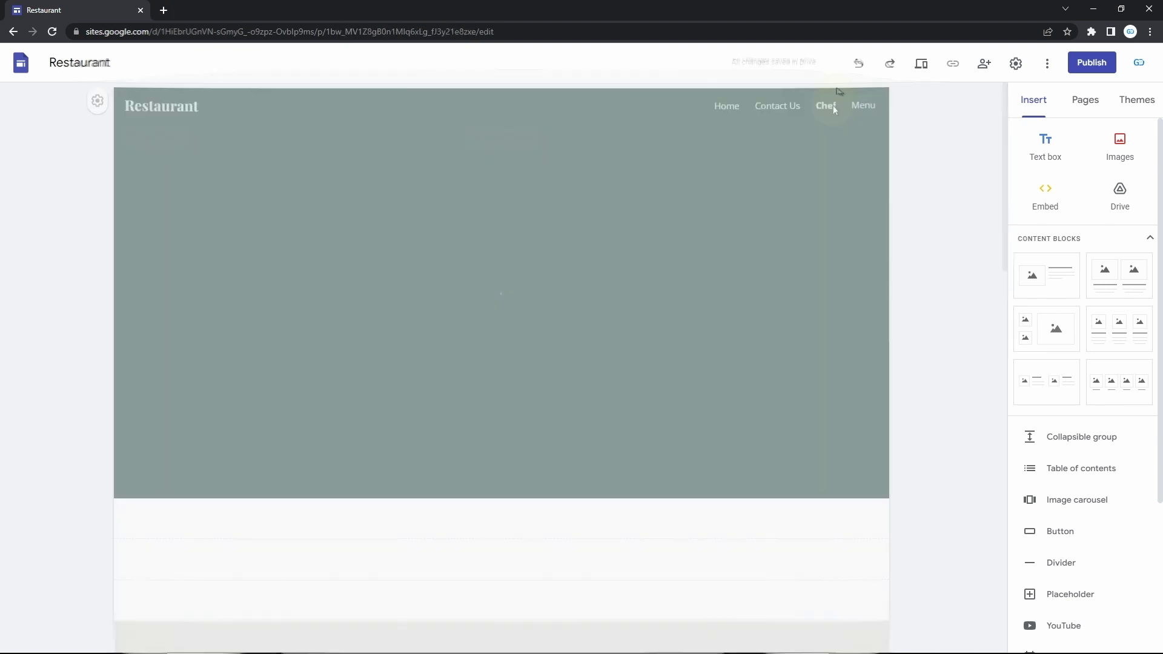
scroll(672, 361, "down", 3)
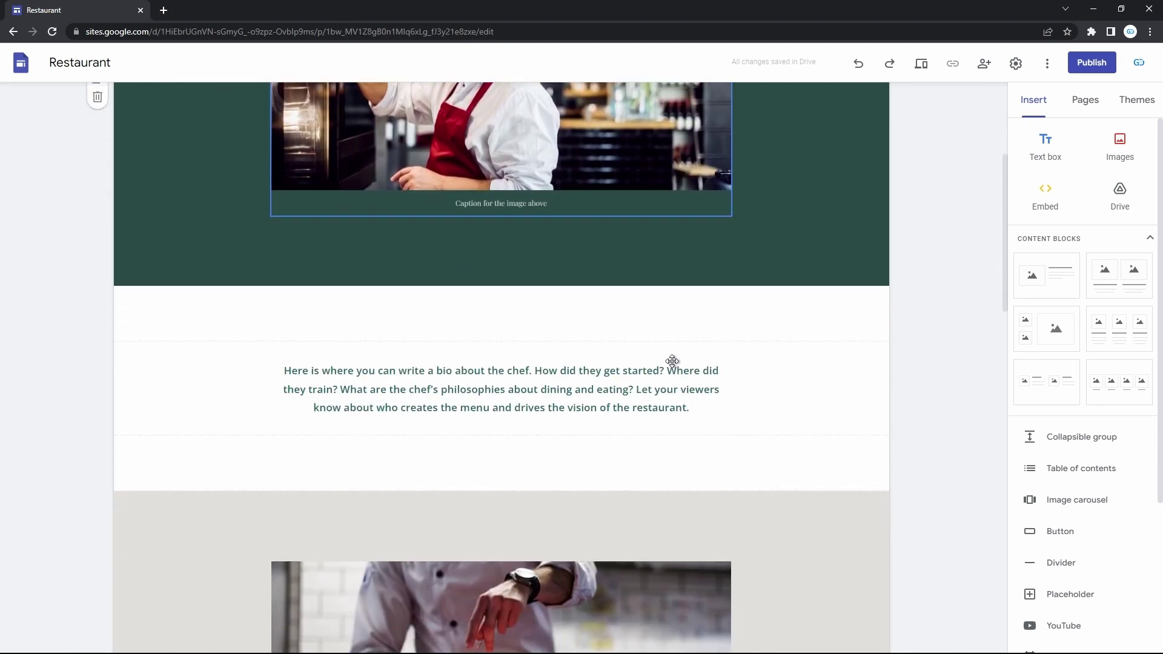
scroll(672, 361, "up", 4)
left_click(863, 104)
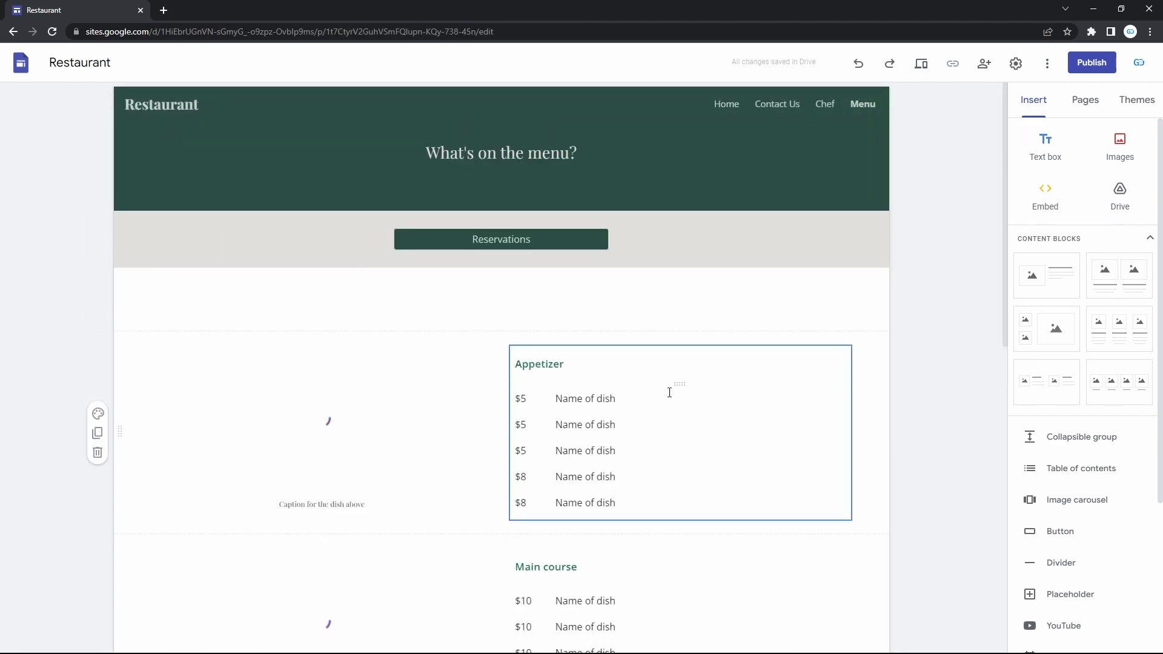
scroll(669, 393, "down", 10)
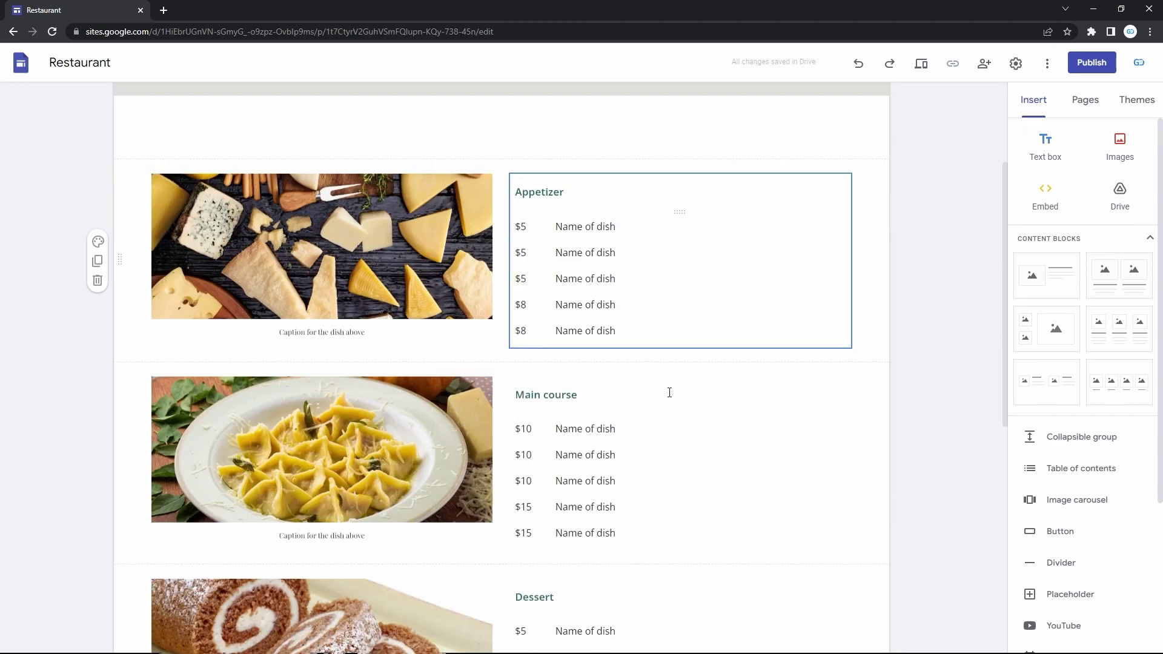
scroll(669, 393, "up", 10)
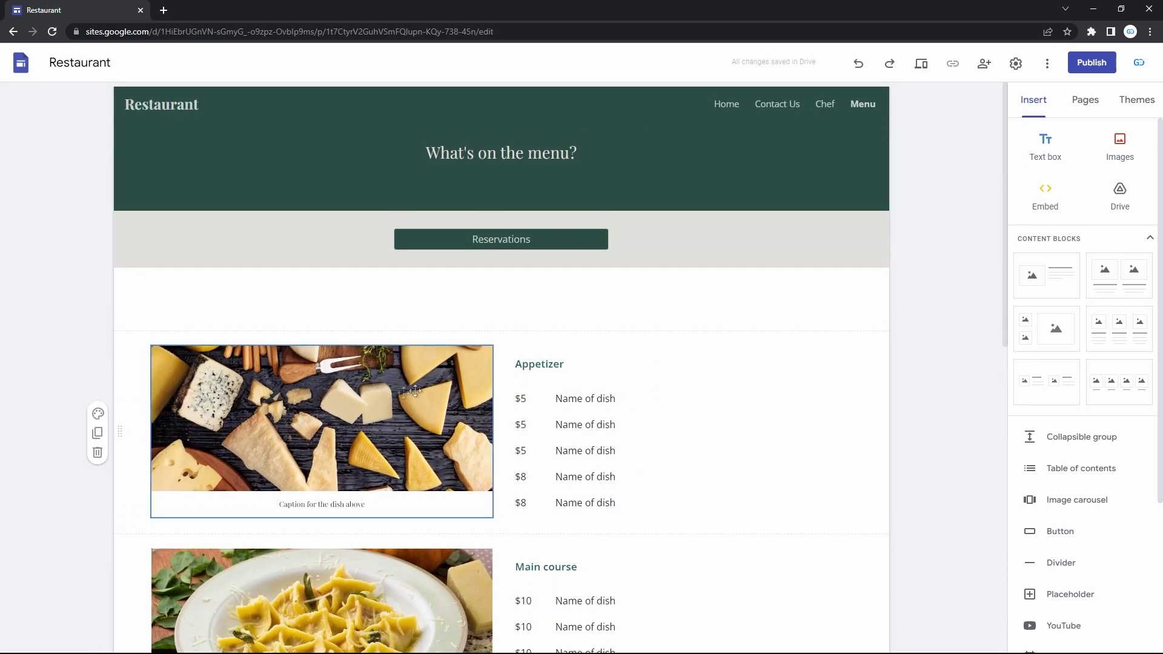
Duplicate the Appetizer section on the Menu page and select the image in the copy
left_click(98, 435)
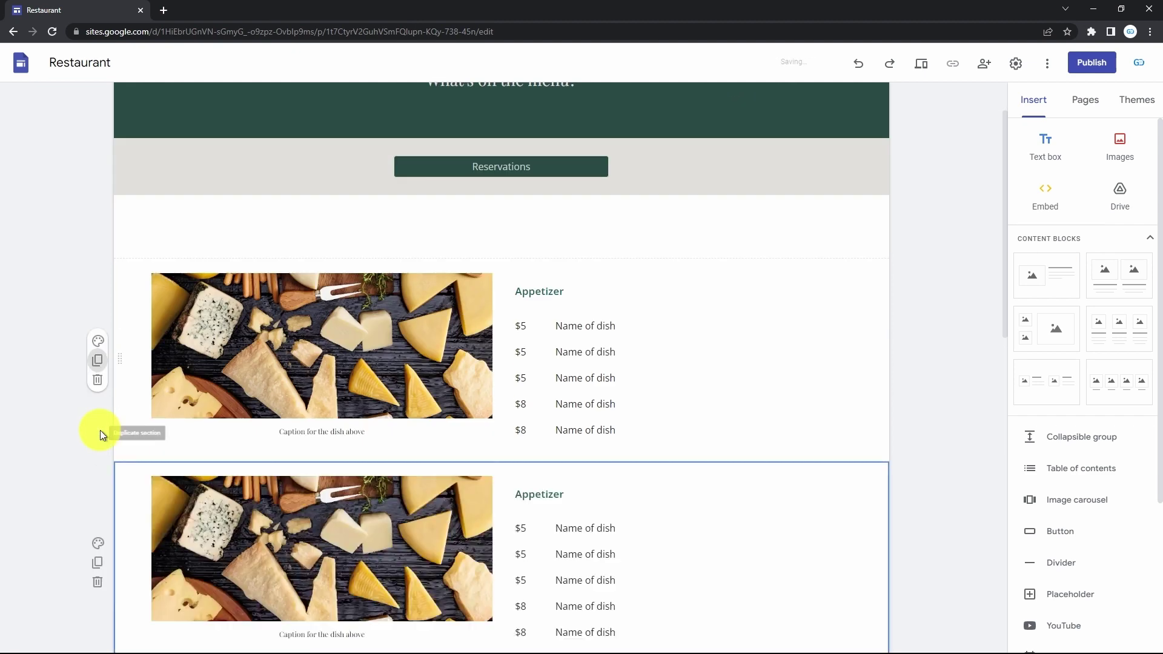
left_click(378, 266)
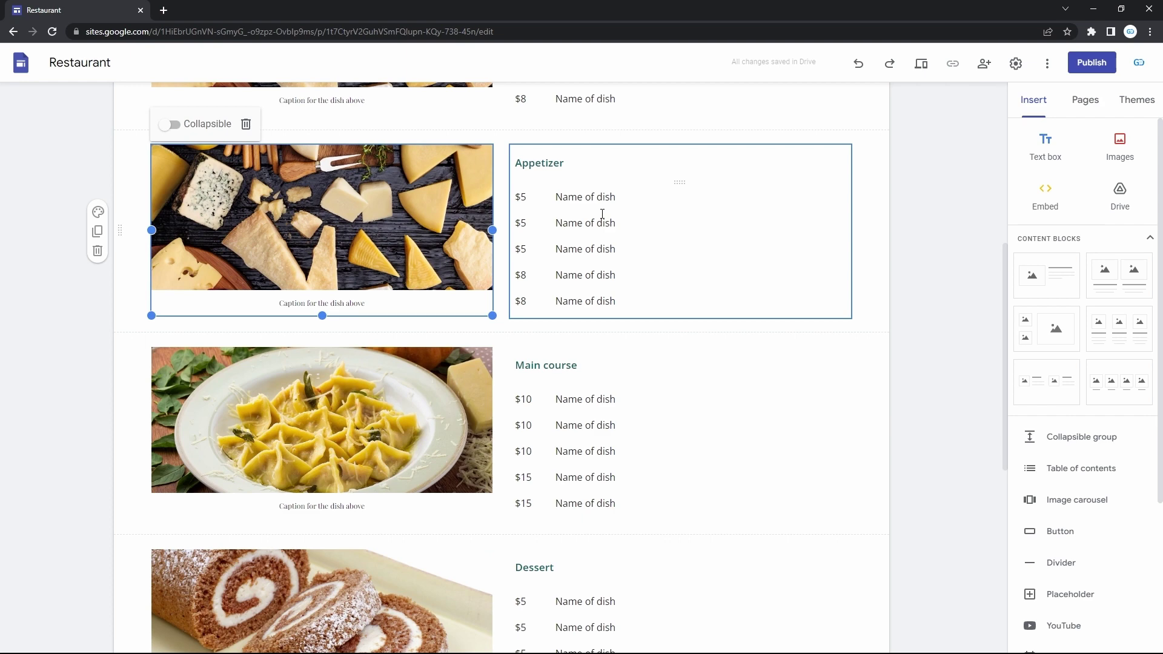
scroll(602, 218, "up", 6)
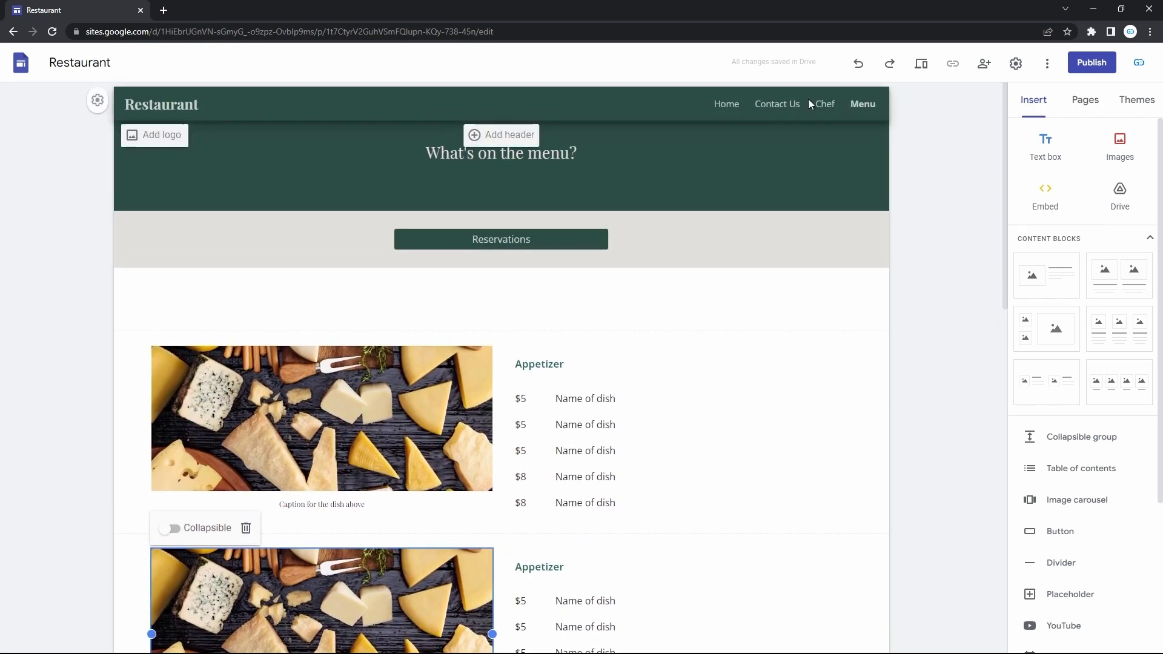
Duplicate the Menu page under the name Dessert
left_click(1075, 108)
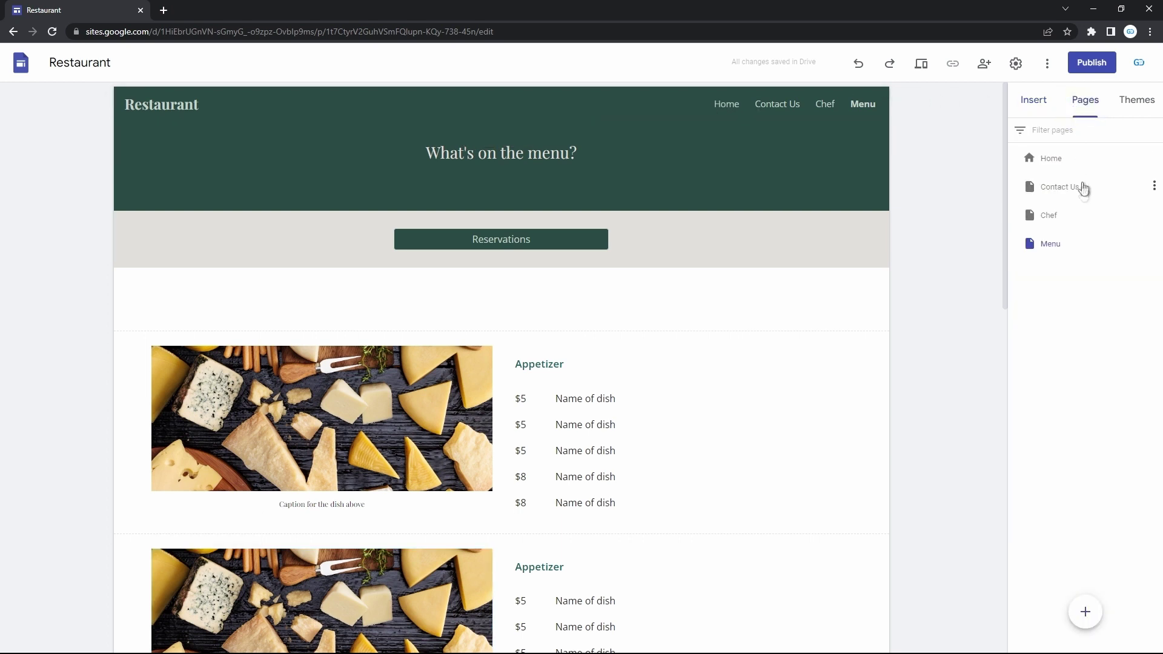
left_click(1155, 244)
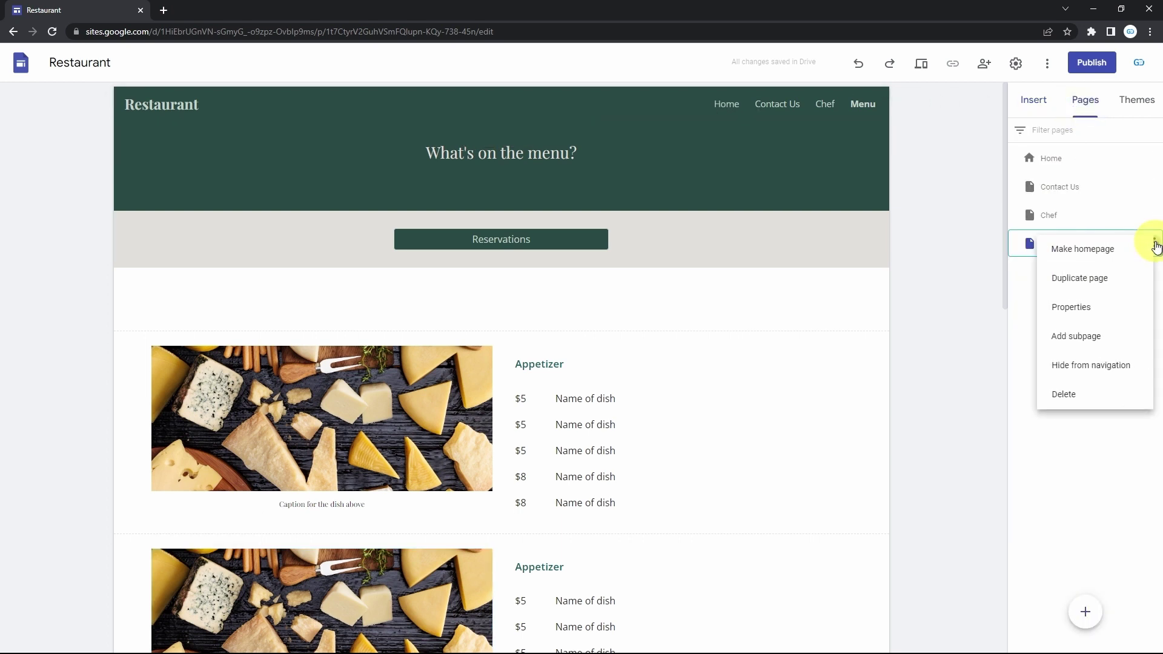
left_click(1113, 279)
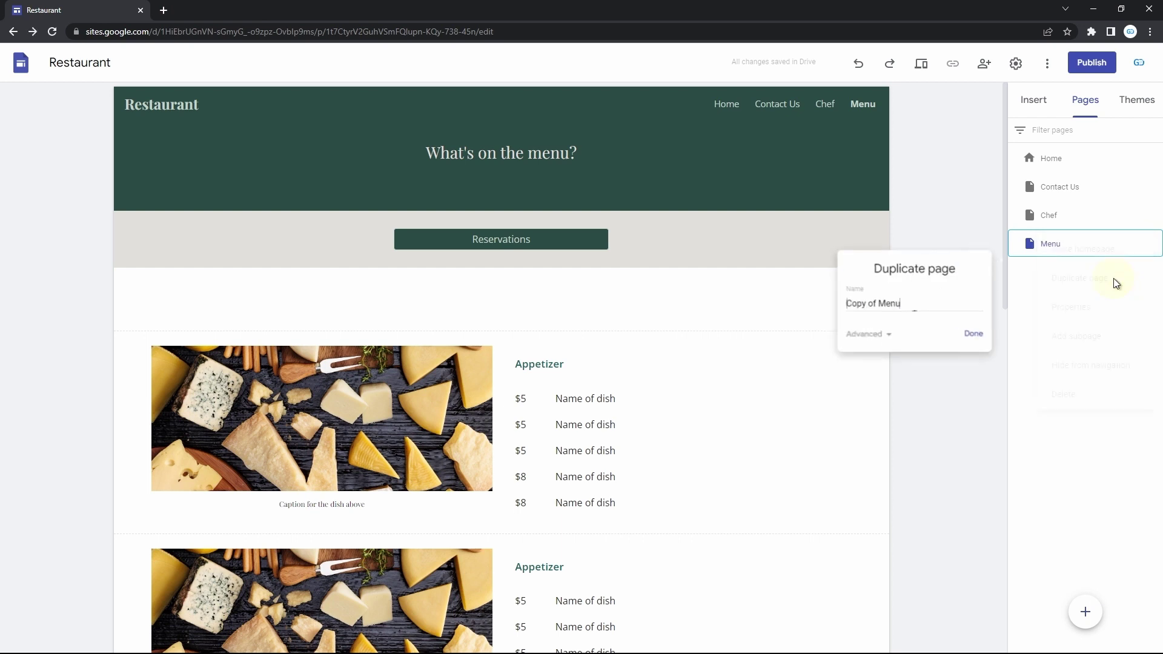
type("De")
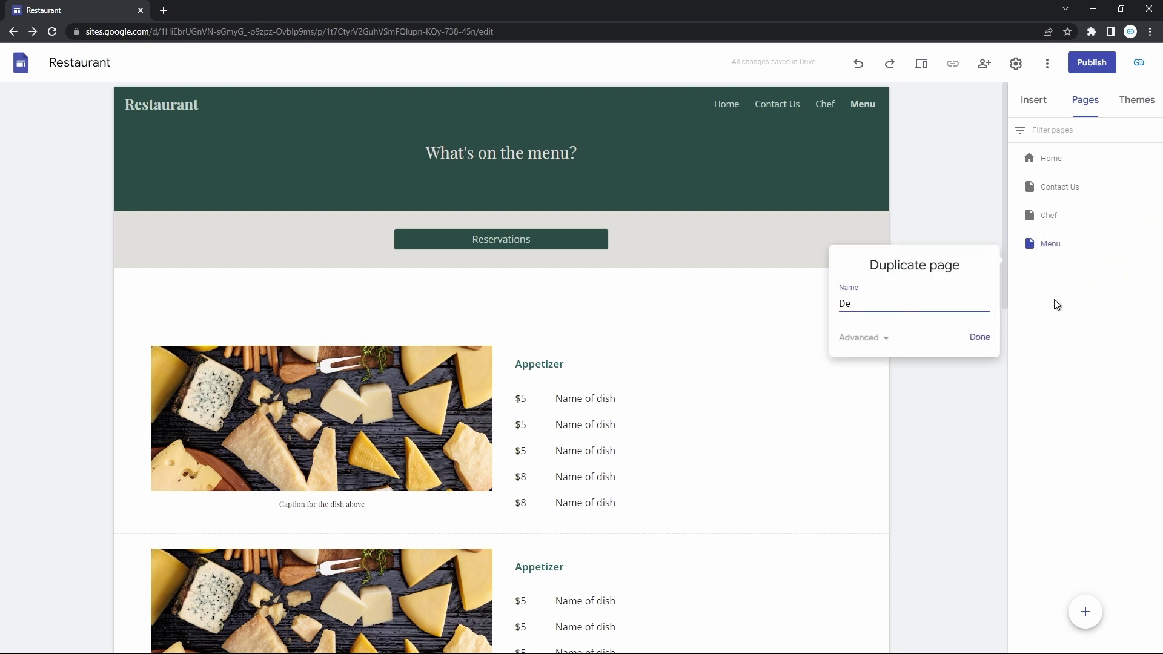
type("ssert")
left_click(979, 337)
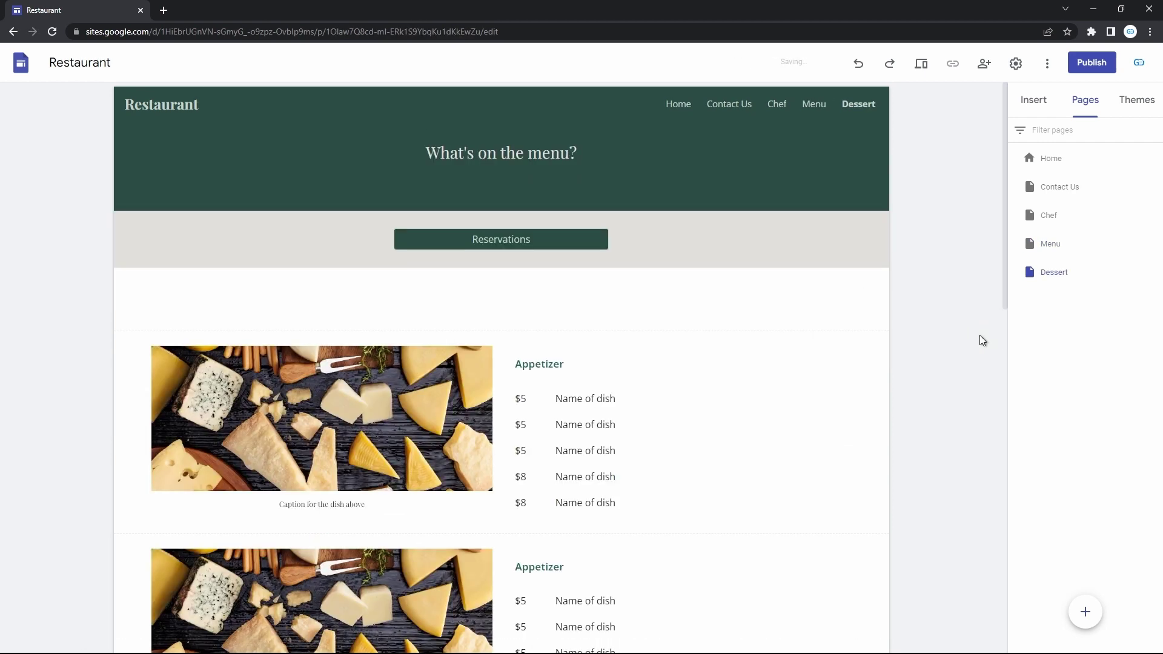
Rename the original Menu page to Main Dishes
double_click(1060, 246)
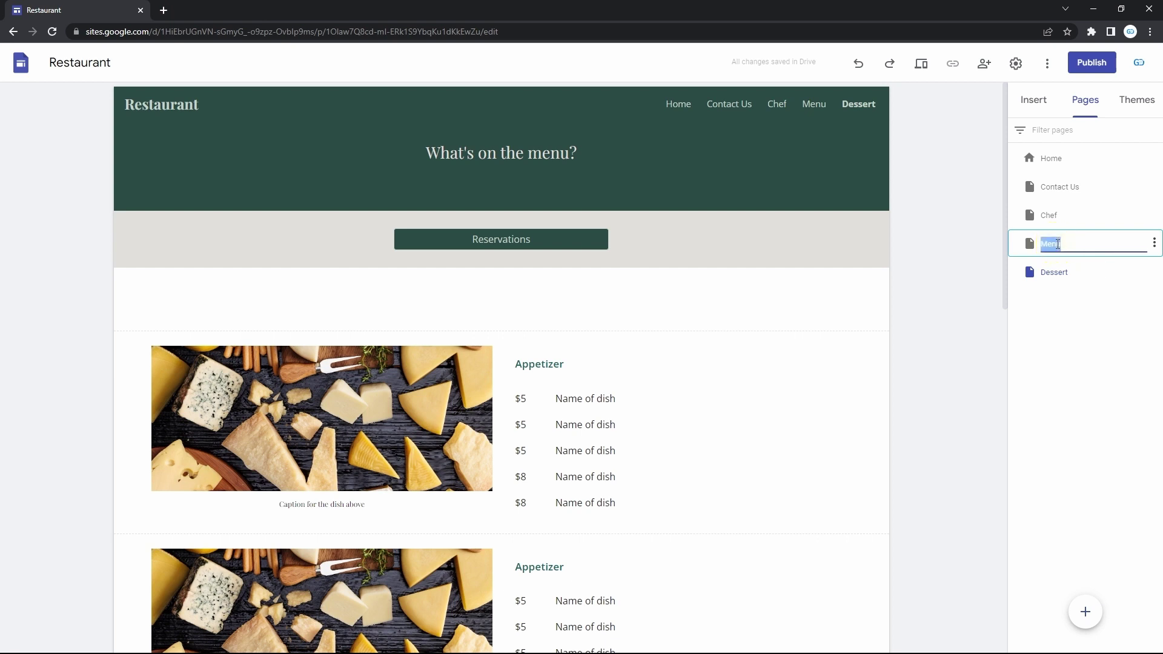
type("Main Dishes")
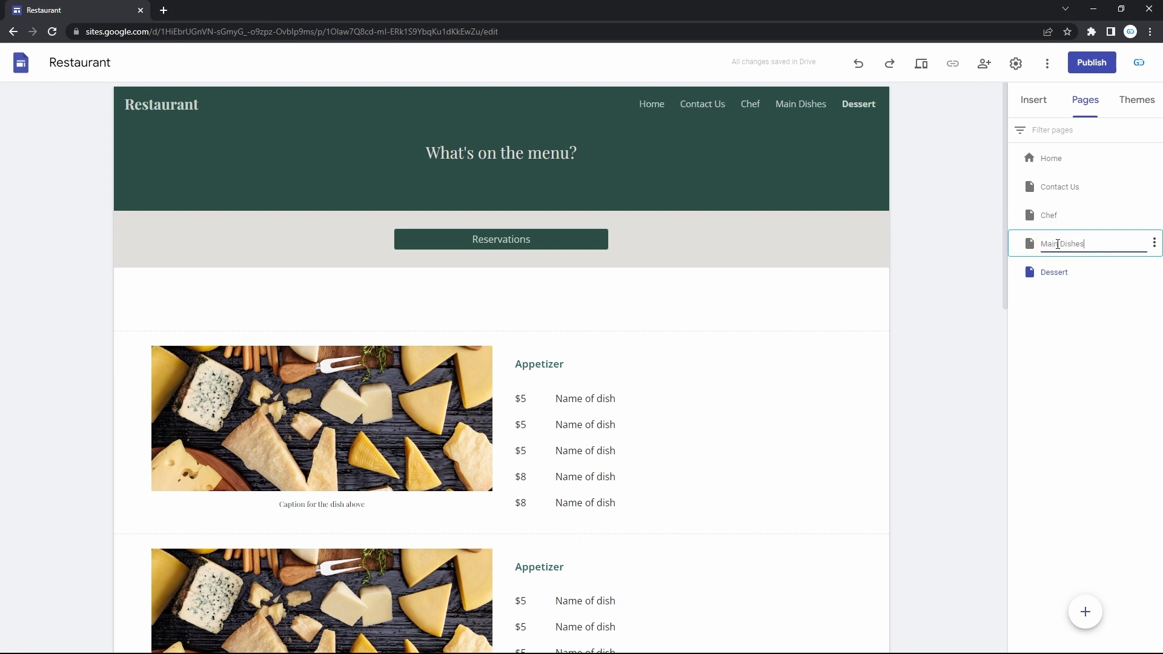
left_click(1051, 304)
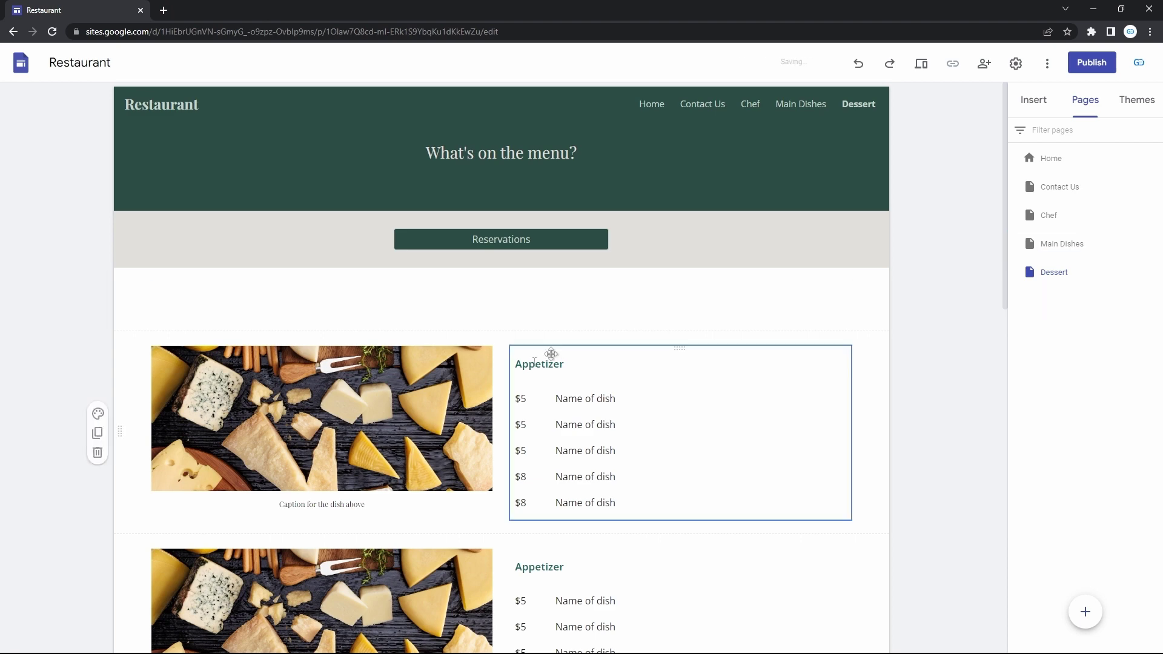
Look over the dish images and price lists on the Dessert page
left_click(448, 395)
left_click(401, 592)
left_click(591, 450)
scroll(592, 451, "down", 4)
scroll(591, 451, "down", 9)
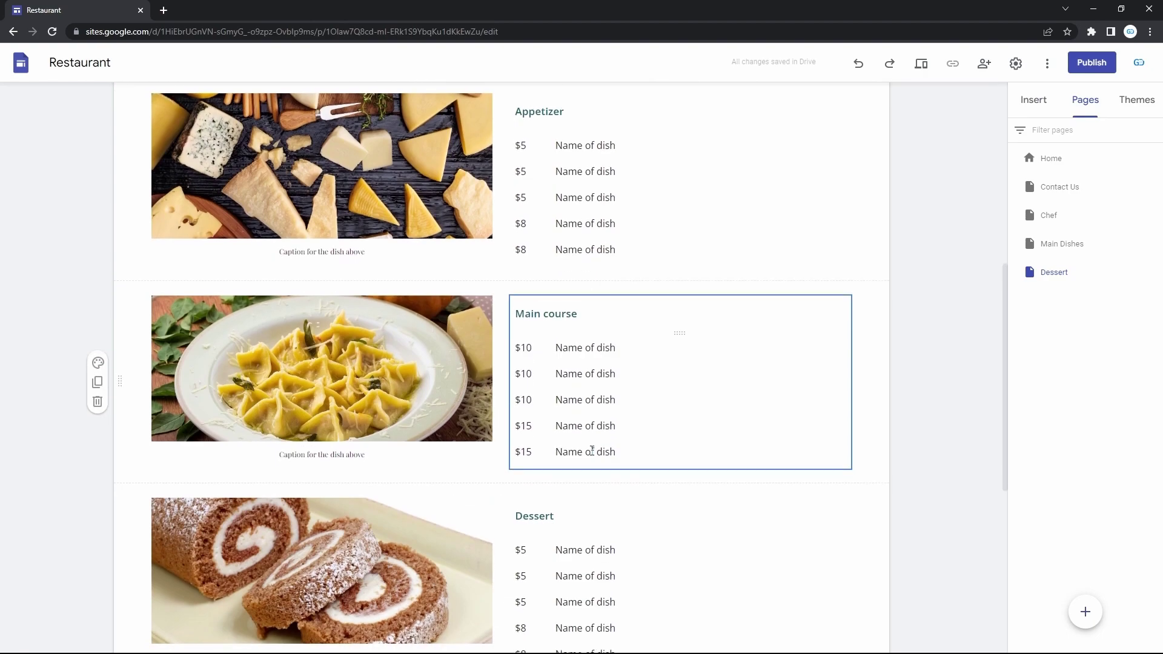
scroll(591, 450, "up", 13)
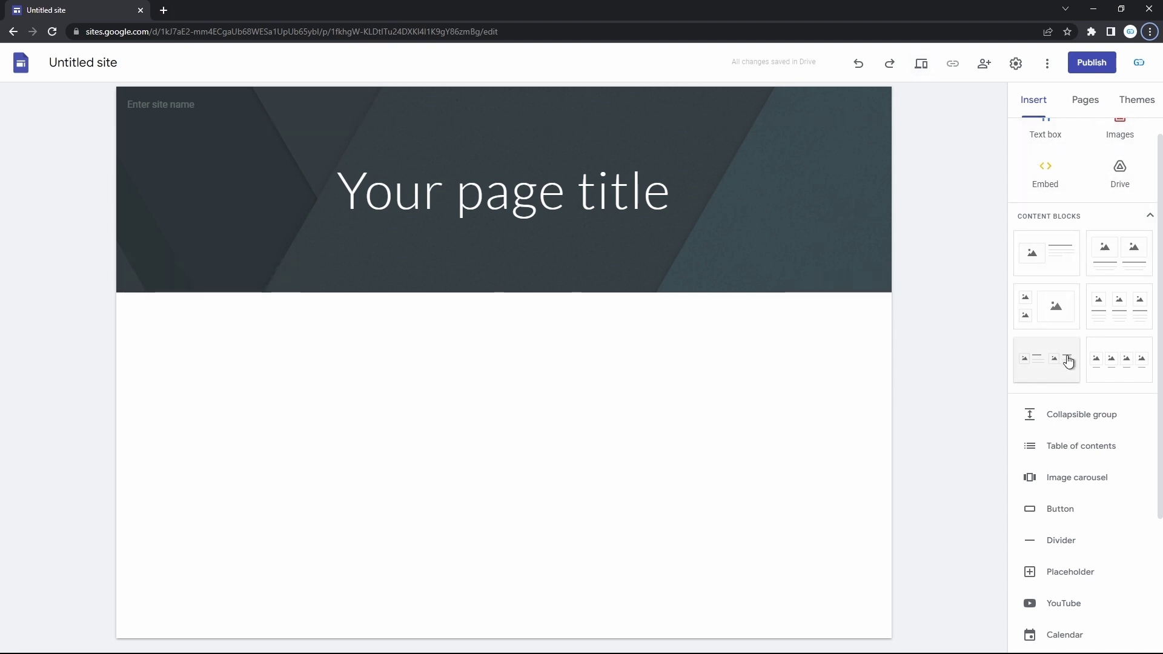
Review the insertable elements for the blank site and enter TheGooDocs as its site name
scroll(1126, 360, "down", 3)
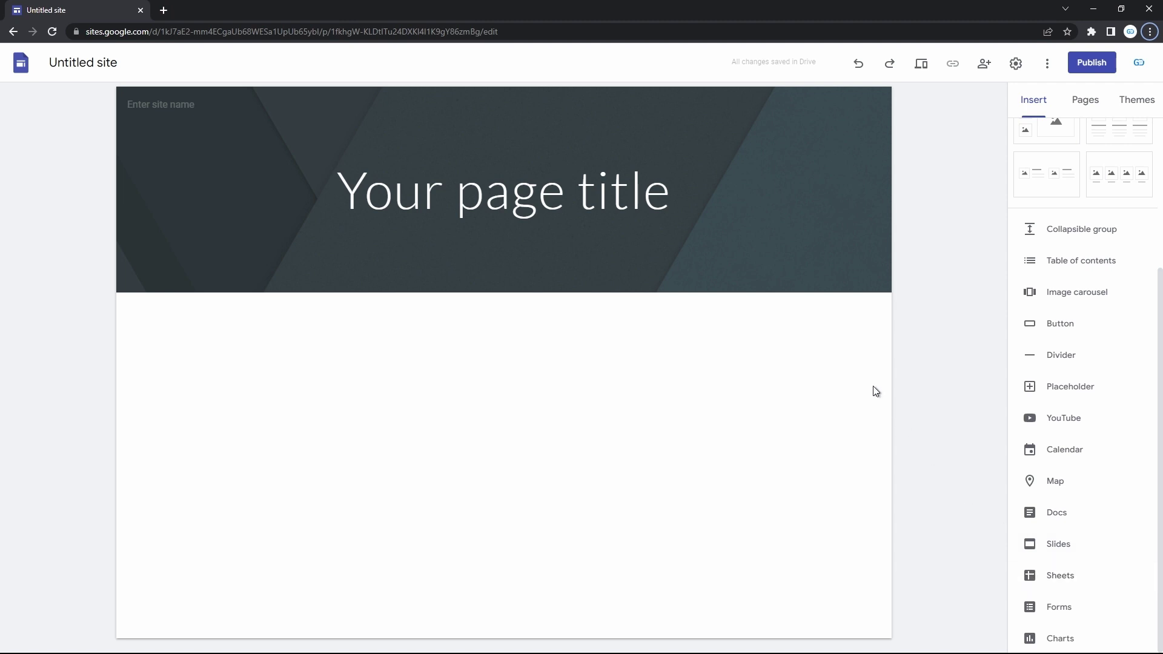
scroll(1092, 271, "up", 3)
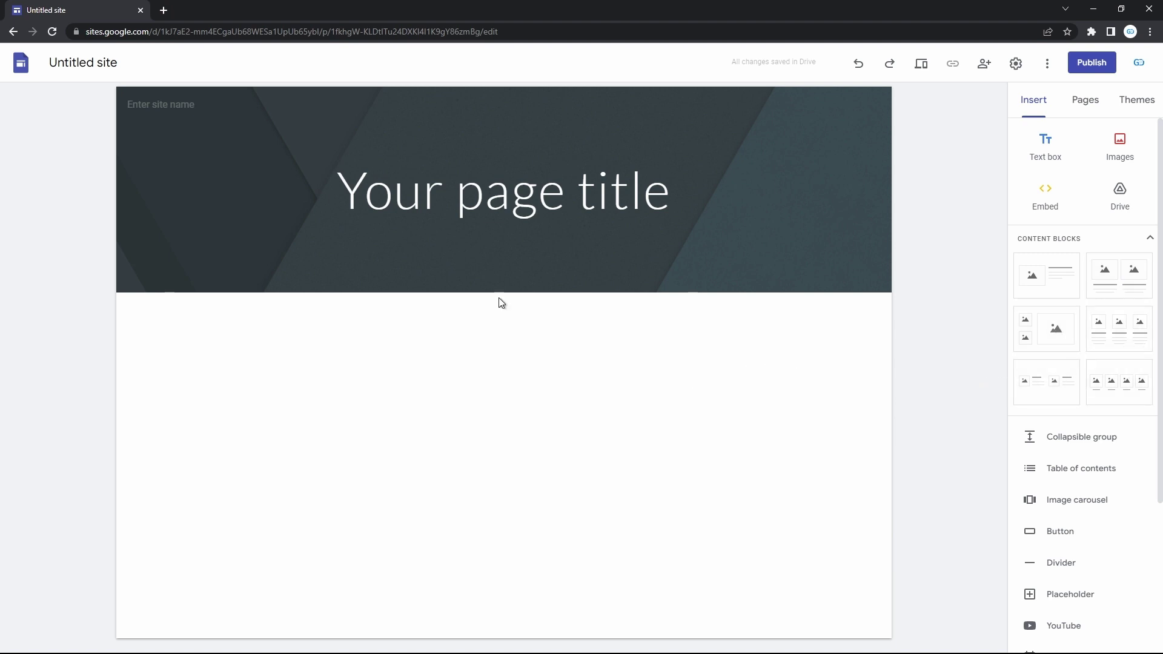
left_click(197, 108)
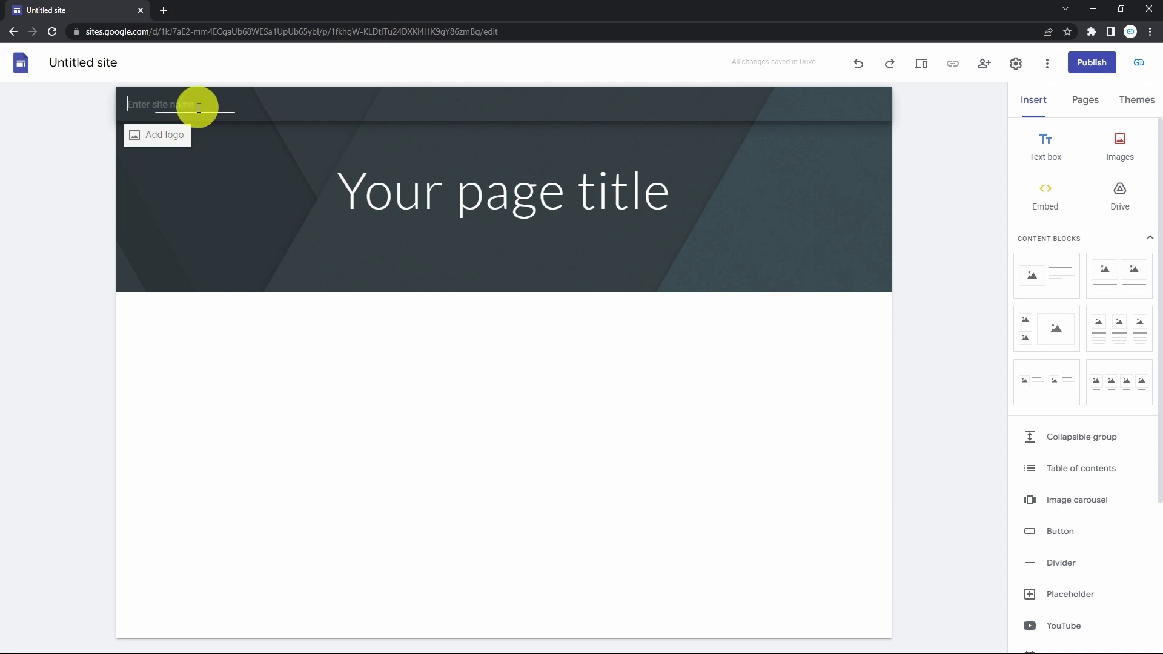
type("TheGooDocs")
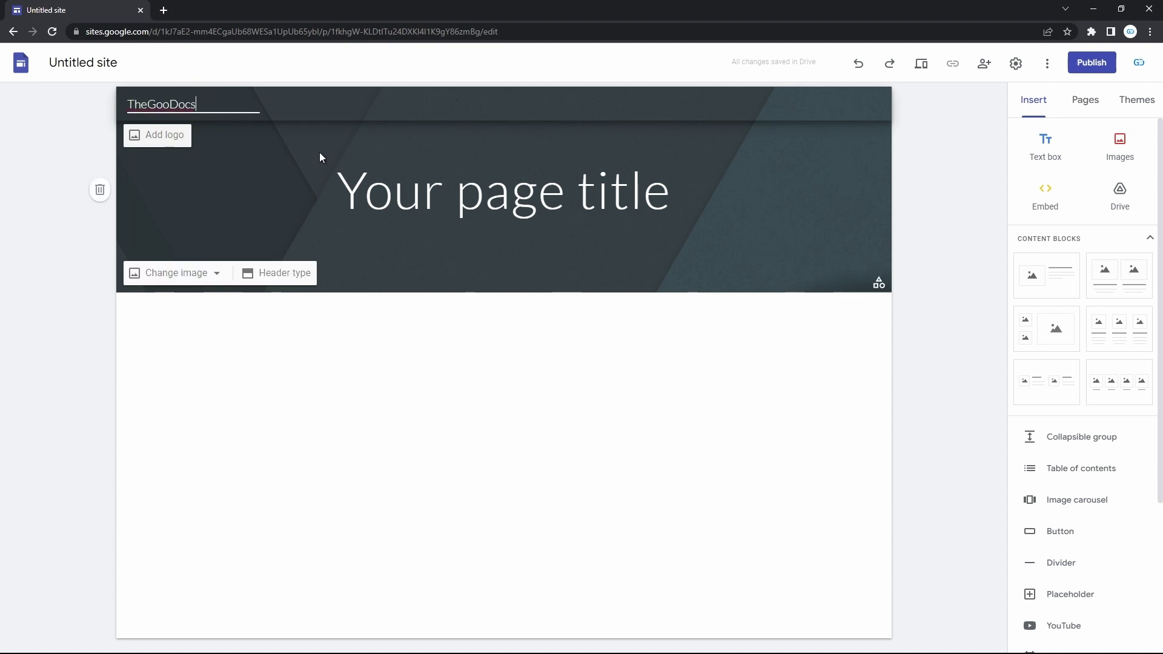
Add filename.jpg from My Drive as the site's logo
left_click(179, 140)
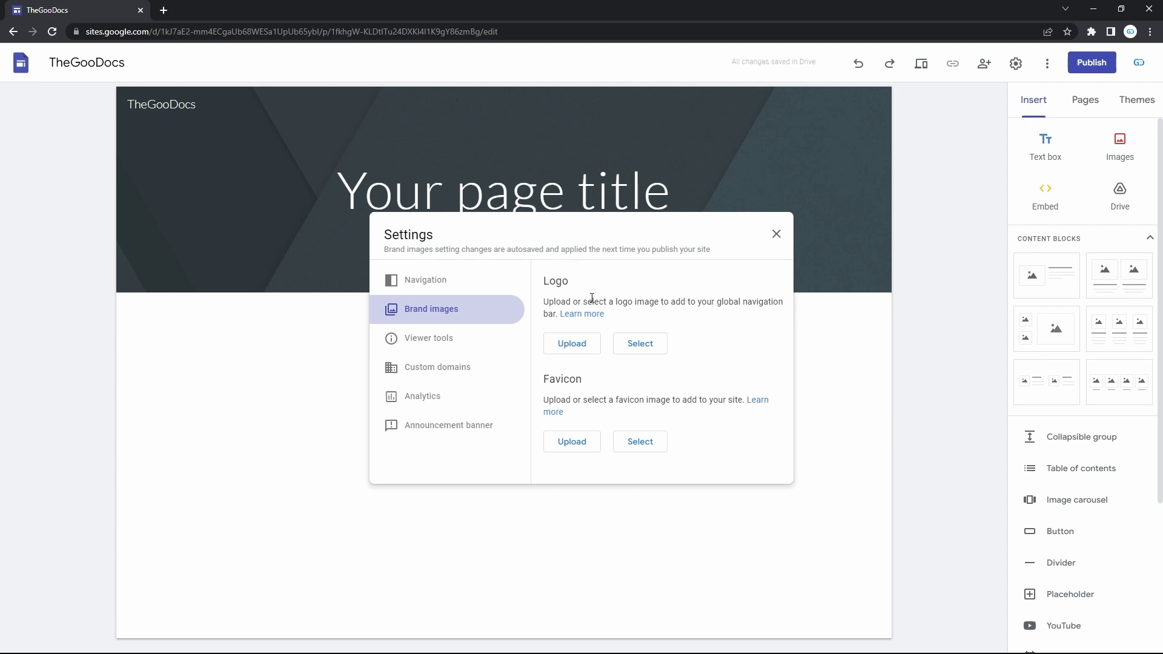
left_click(640, 343)
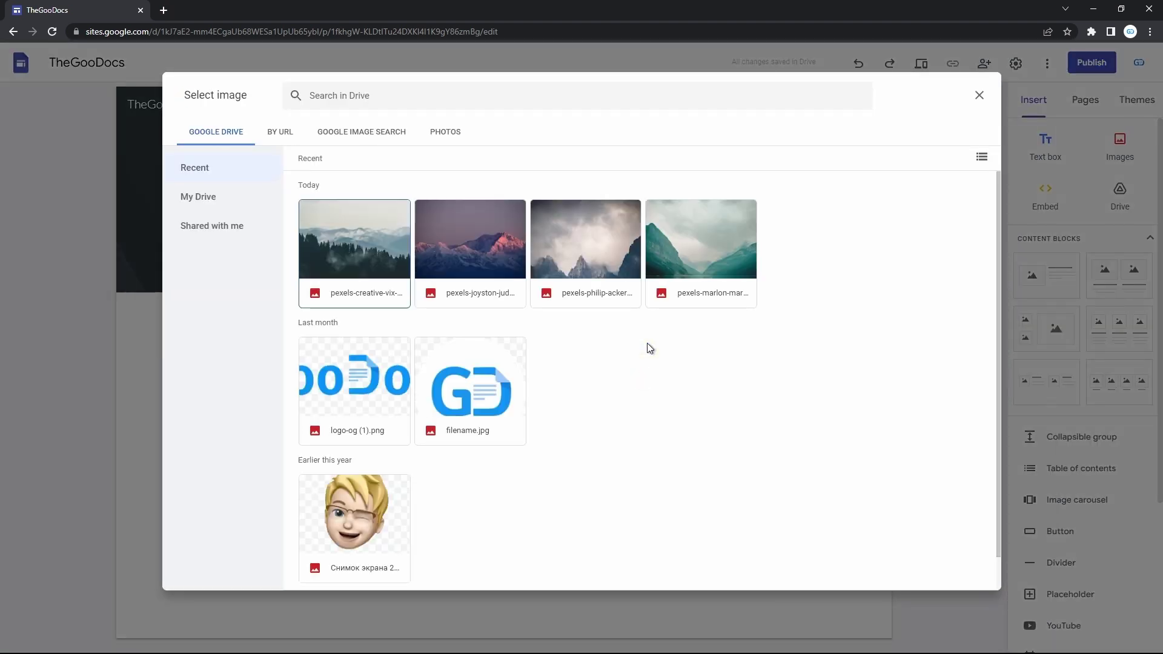
left_click(228, 199)
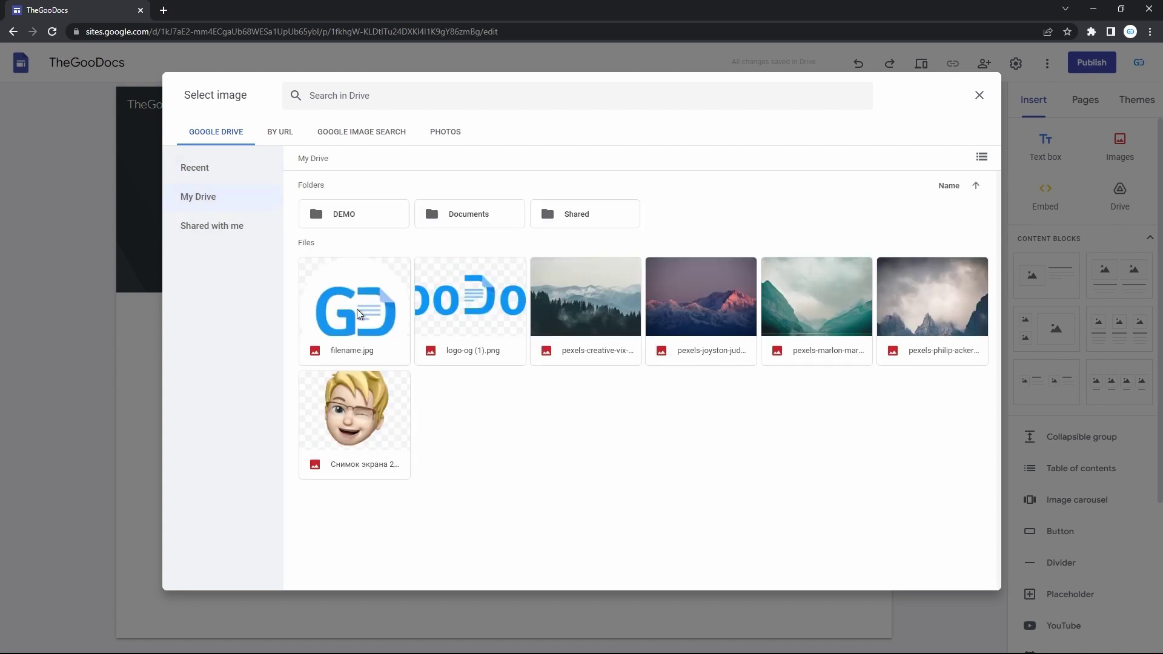
double_click(372, 327)
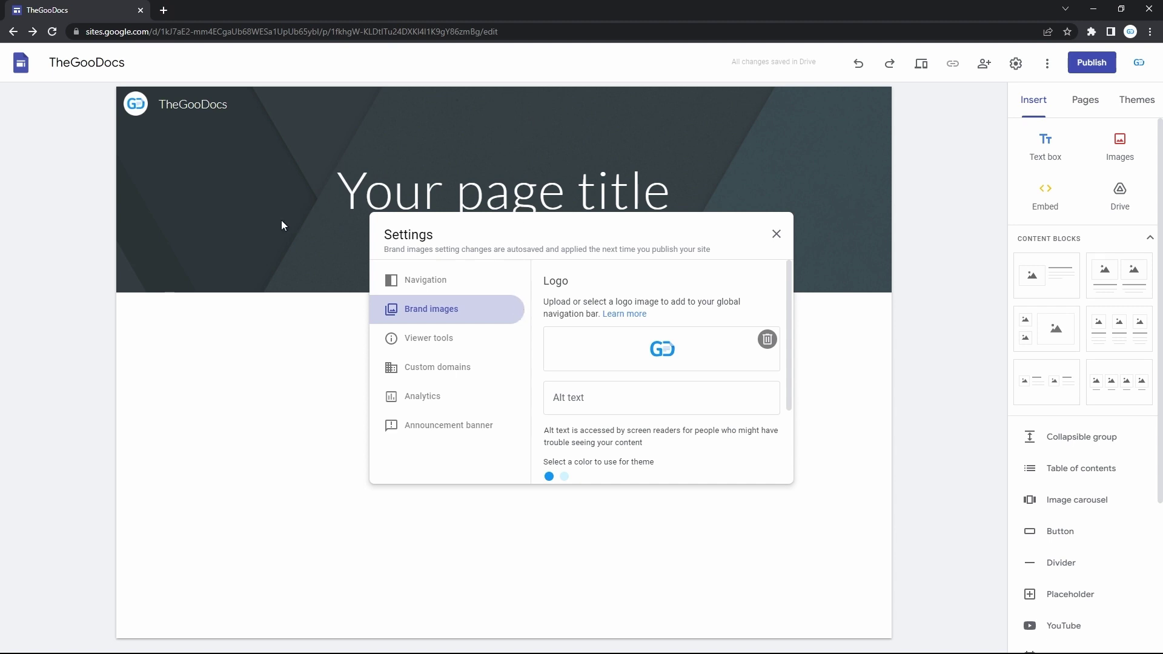
Set the site's navigation bar color to White and leave the settings
left_click(443, 288)
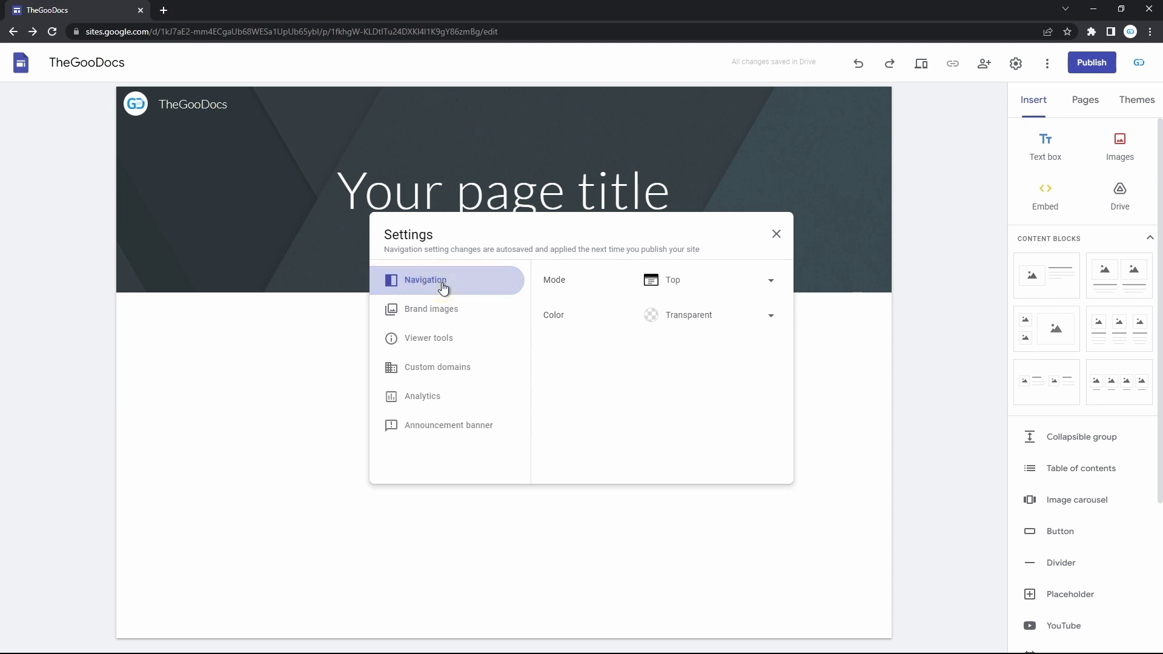
left_click(692, 316)
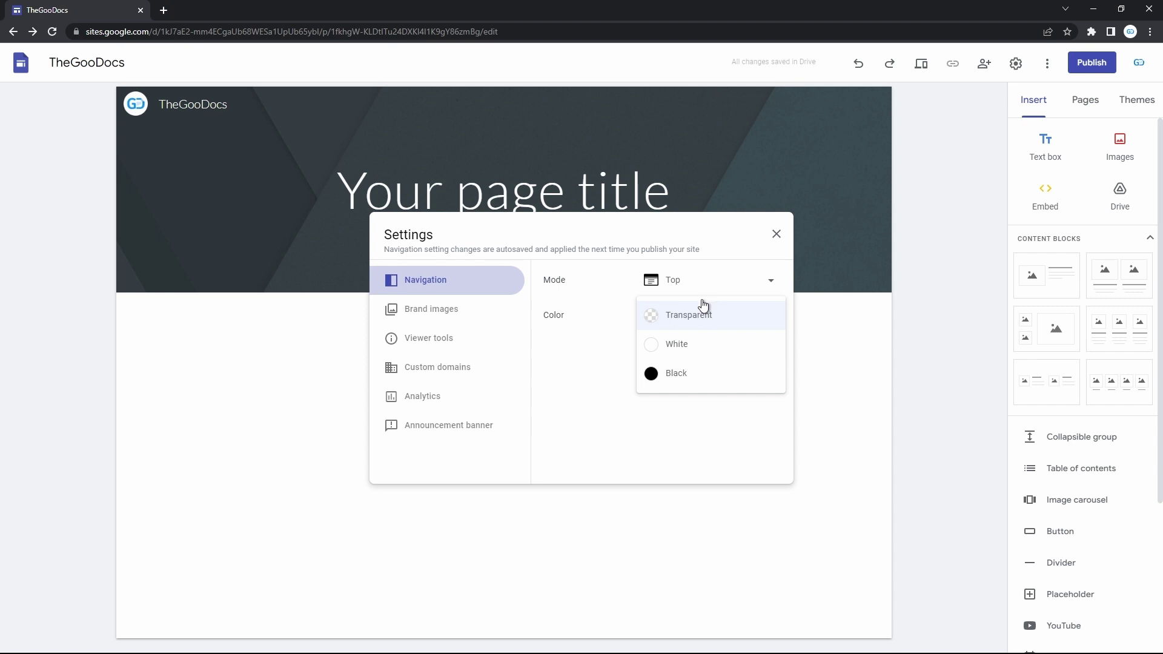
left_click(696, 347)
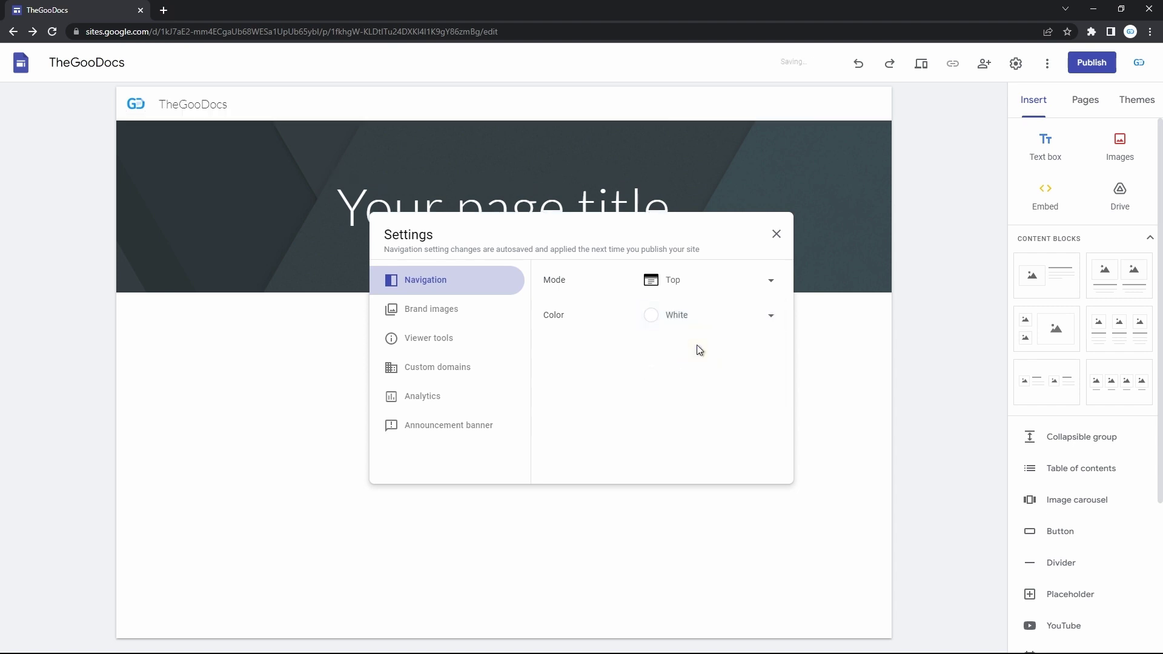
left_click(779, 231)
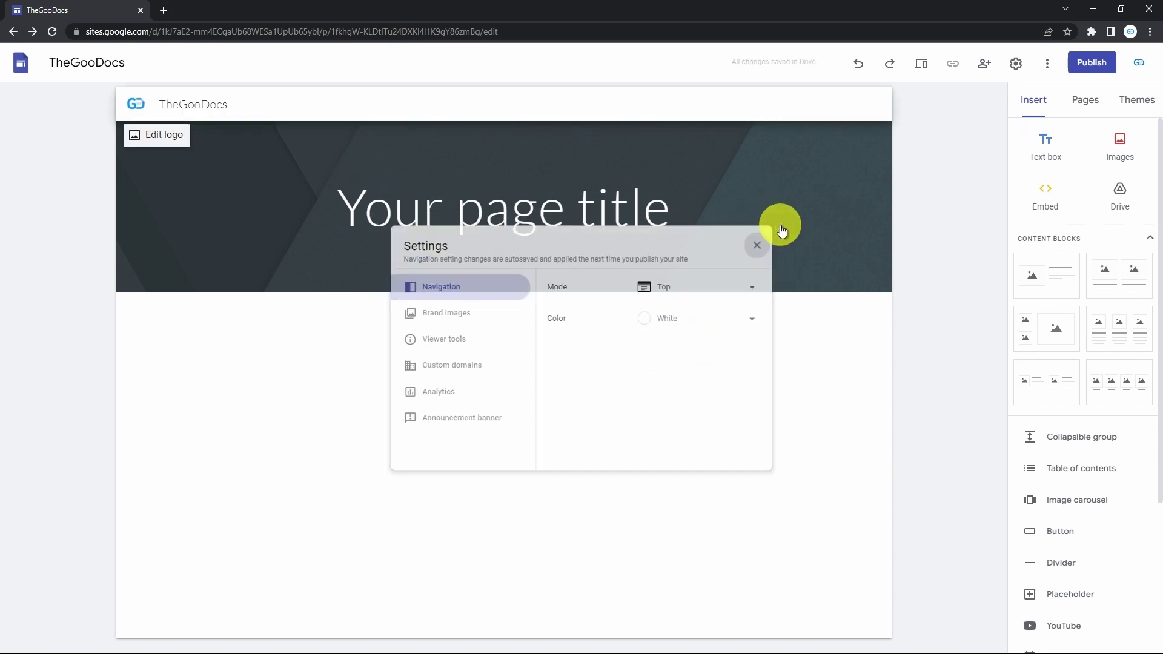
Replace the header's placeholder page title with Free Templates
mouse_move(474, 173)
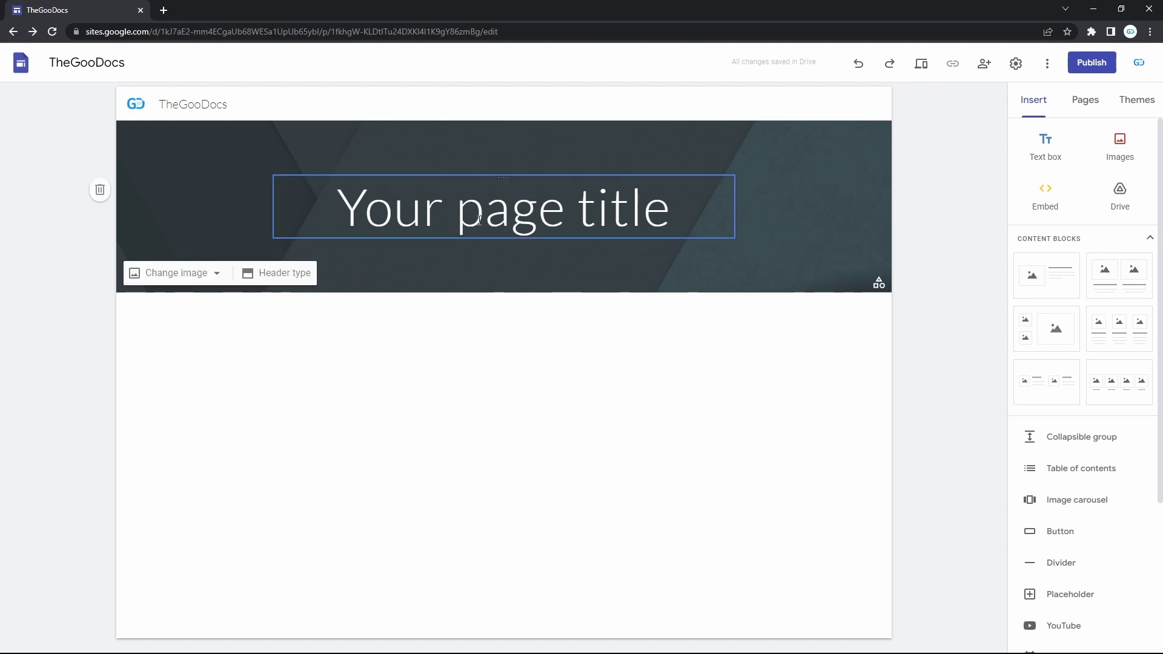
left_click(516, 218)
triple_click(517, 218)
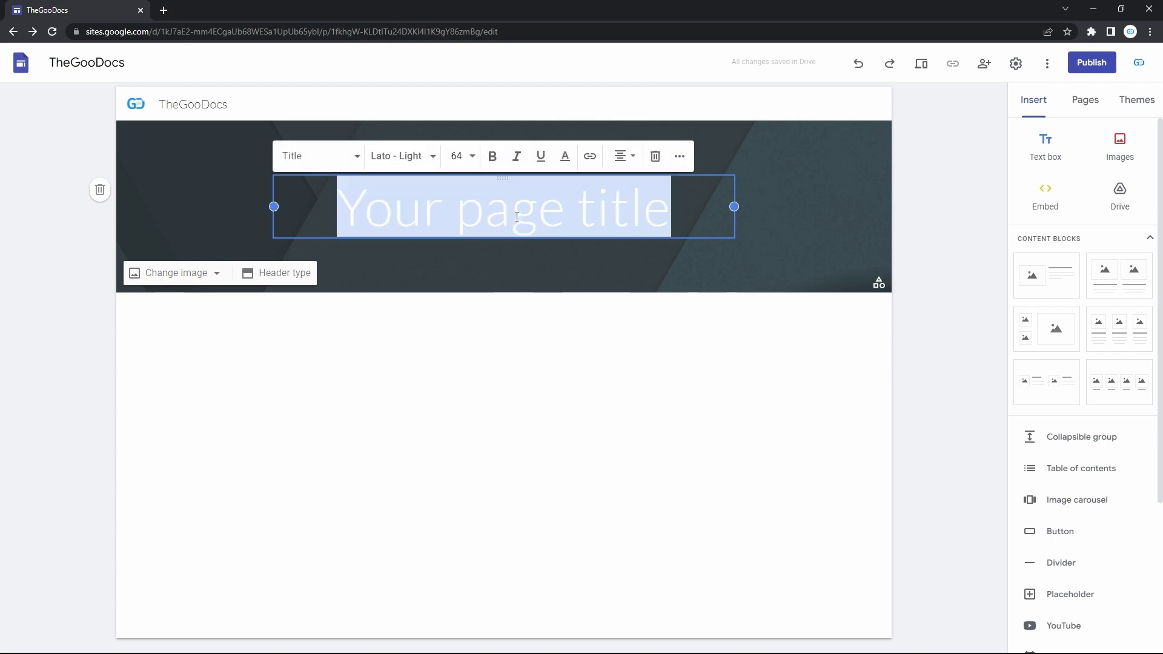
type("Free Templates")
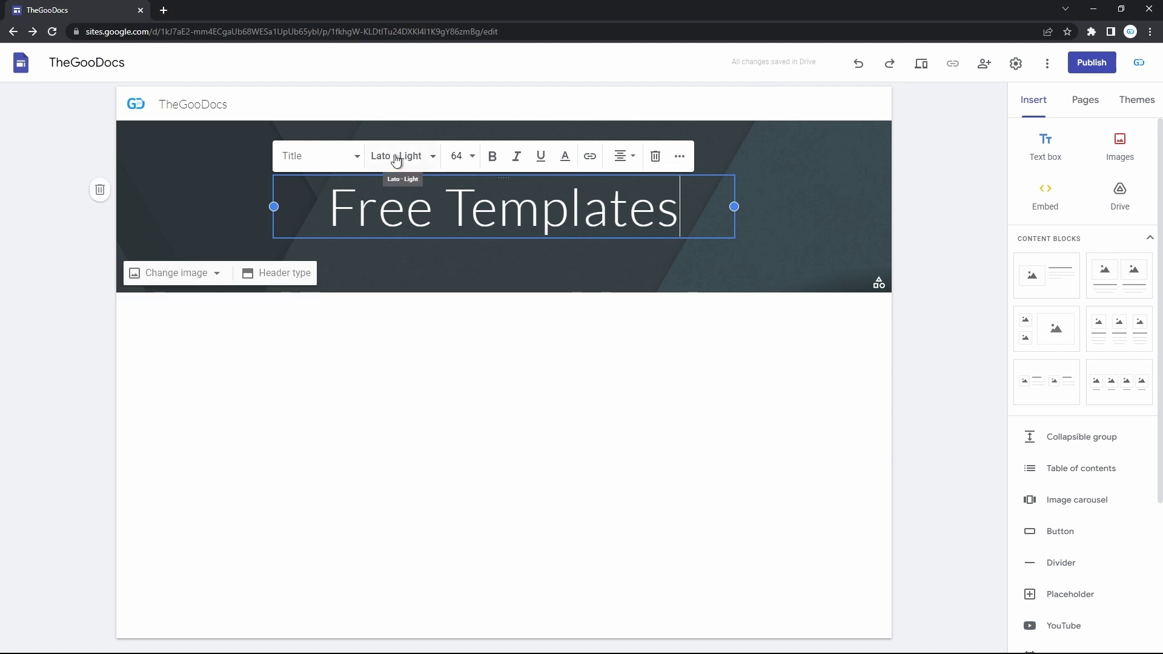
Format the whole page title in the Bebas Neue font at size 96
left_click(324, 215)
left_click_drag(324, 215, 683, 209)
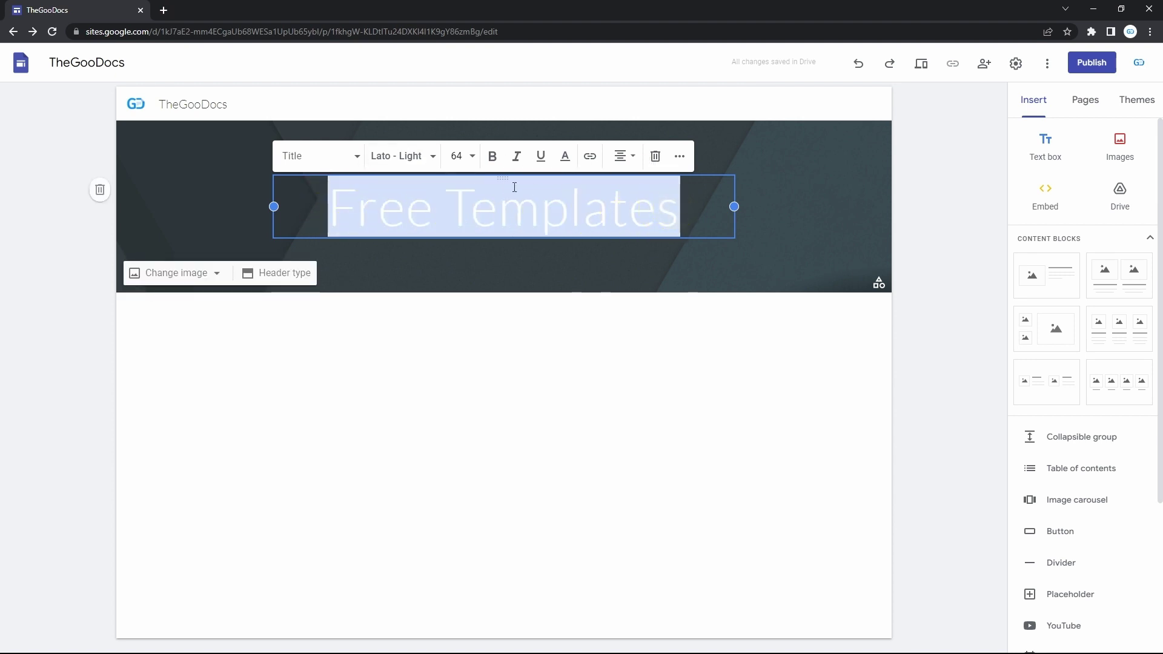
left_click(351, 158)
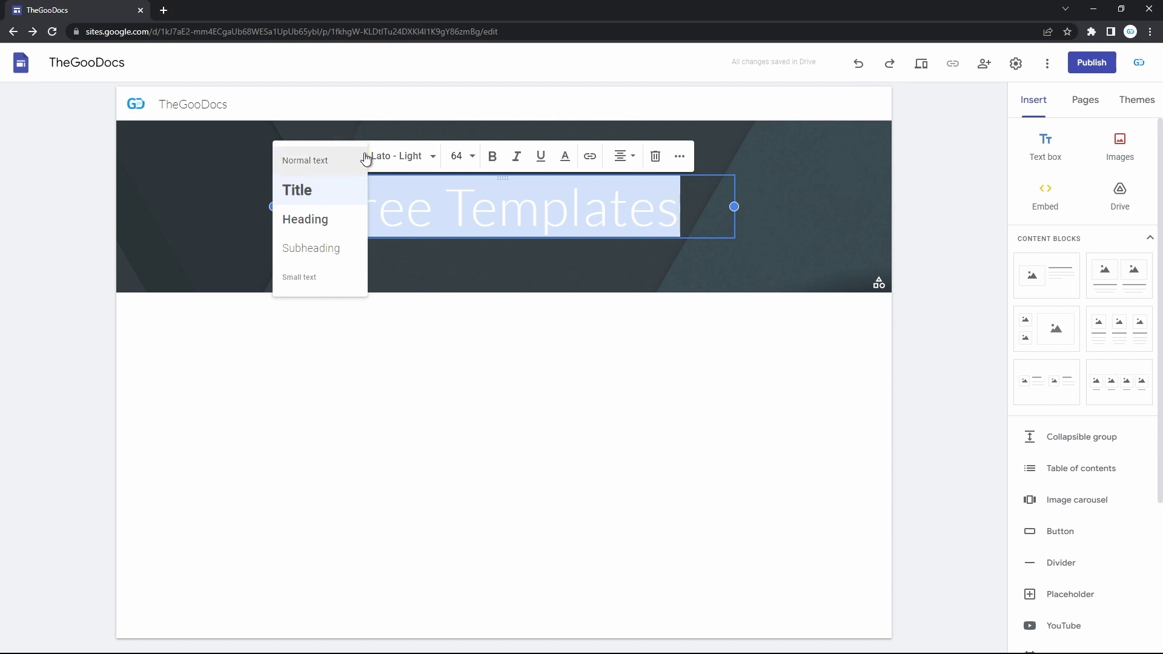
left_click(401, 157)
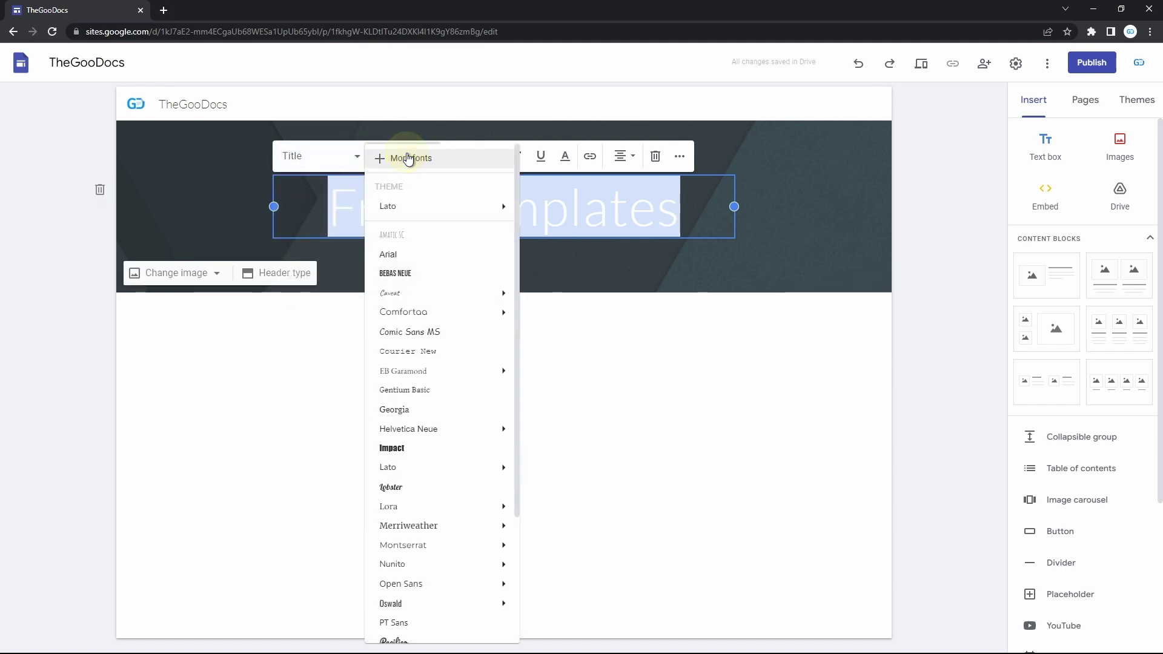
left_click(416, 273)
left_click(474, 159)
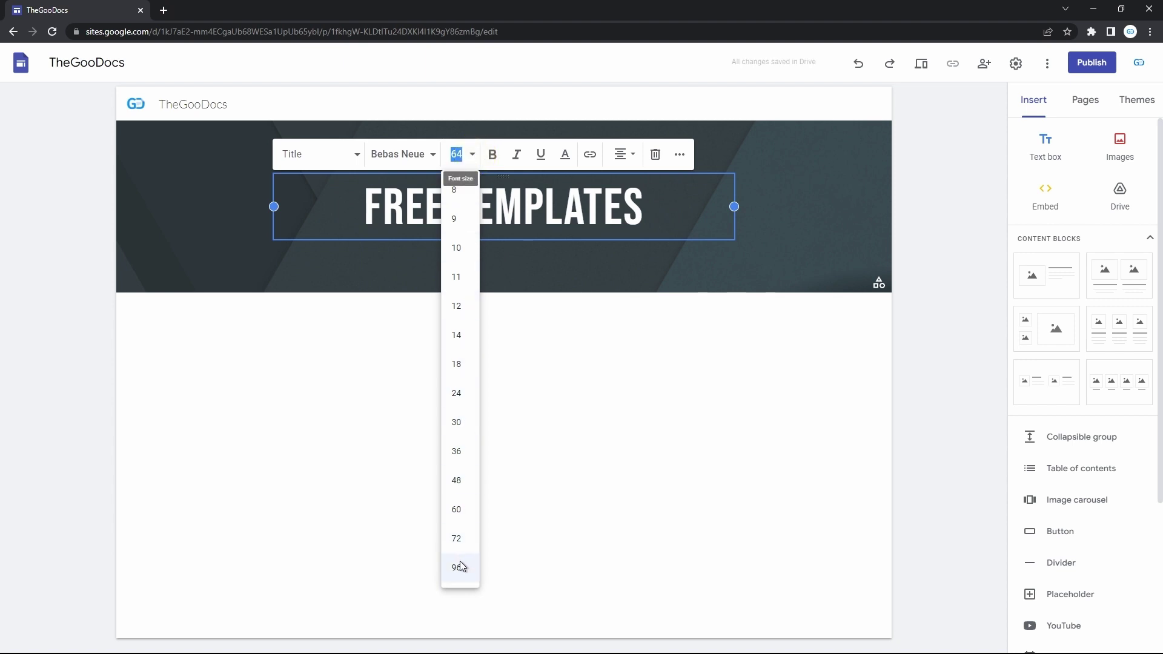
left_click(460, 566)
Try bold, italic and red text on the page title, revert them, and view the alignment and additional formatting options
left_click(497, 150)
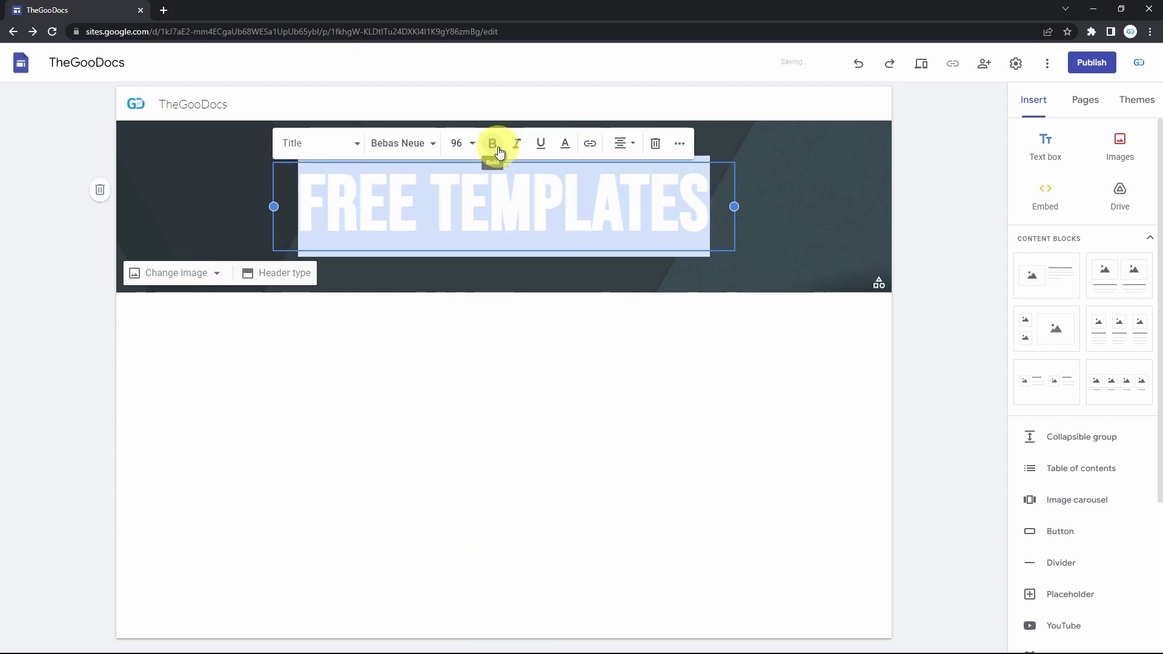
left_click(518, 145)
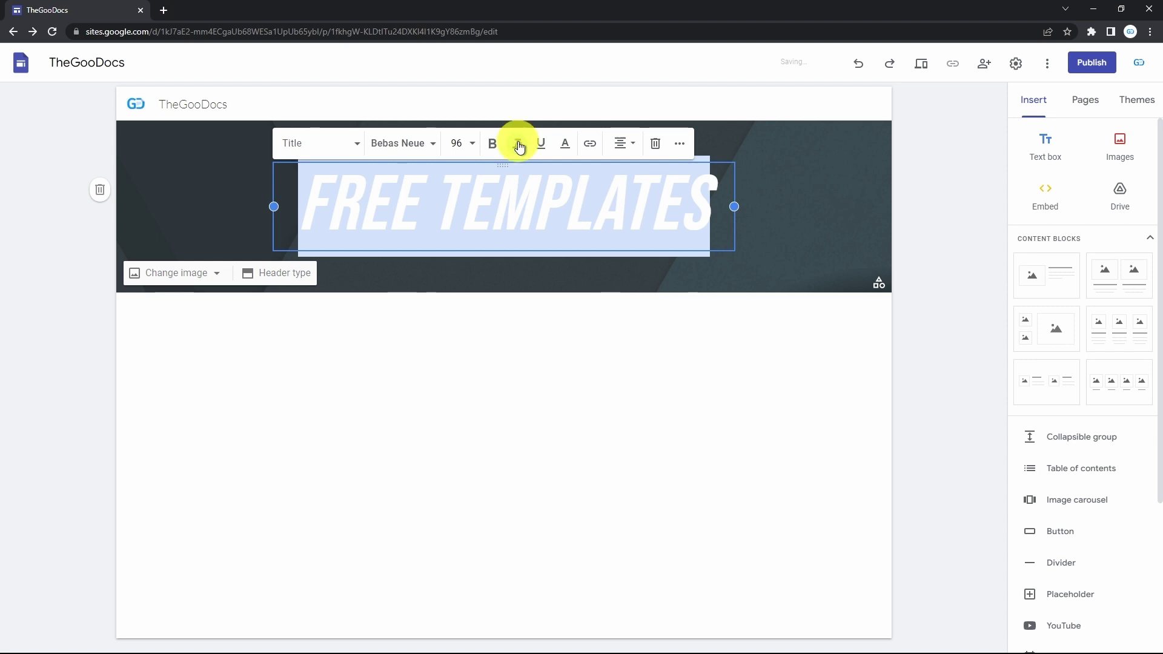
left_click(519, 146)
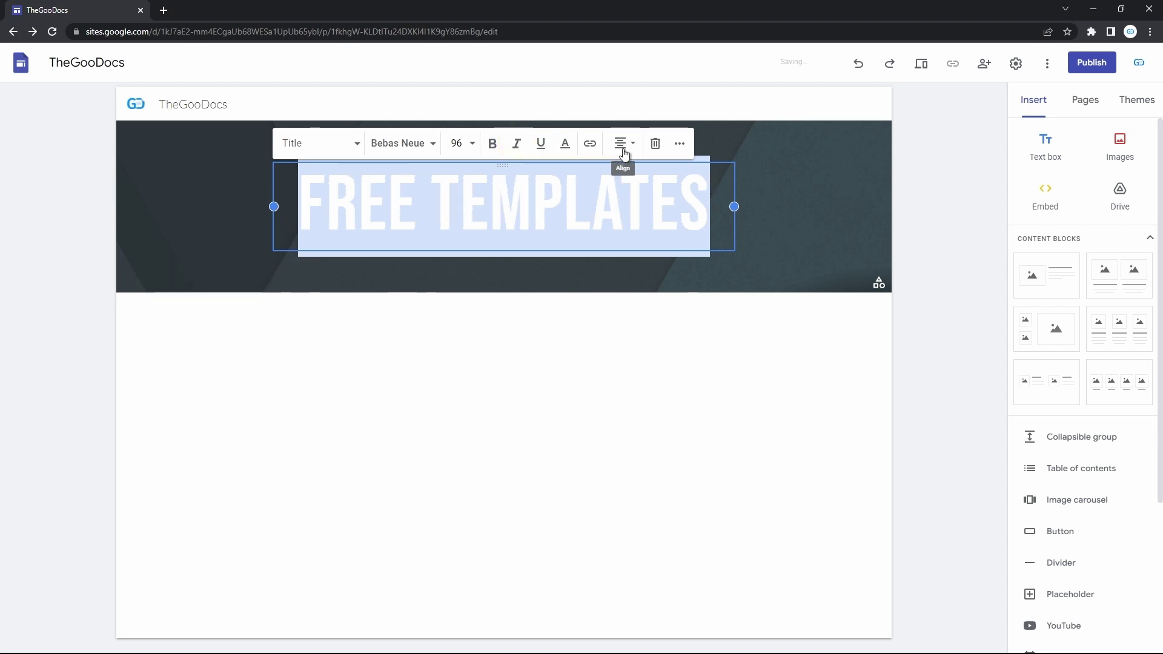
left_click(677, 146)
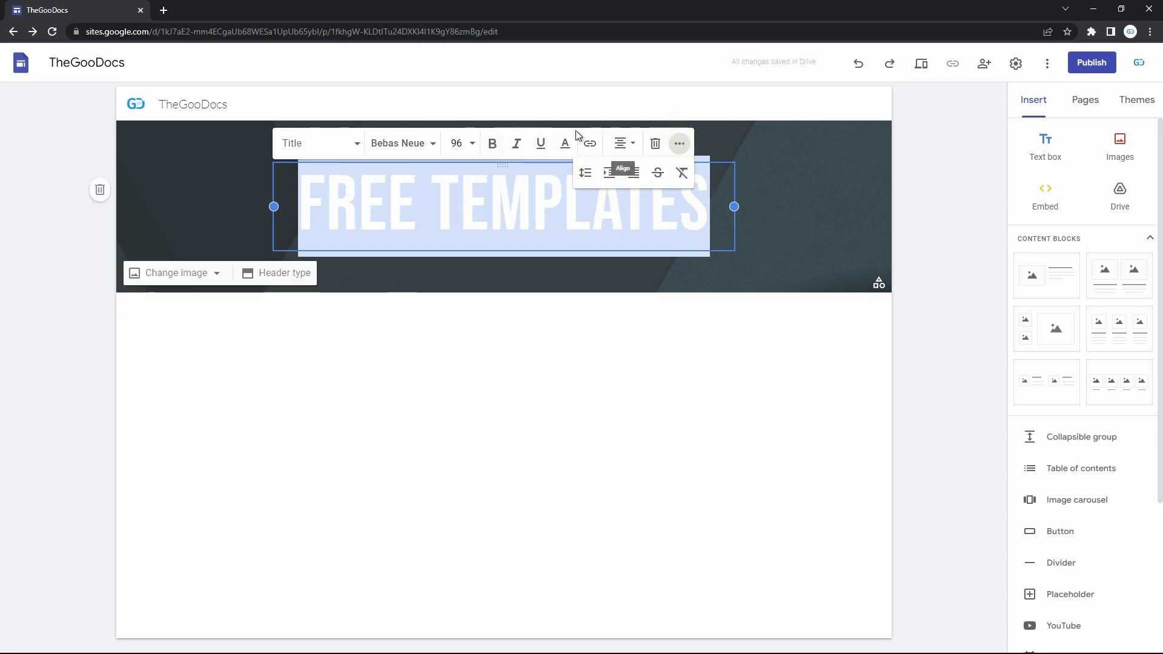
left_click(565, 145)
left_click(553, 194)
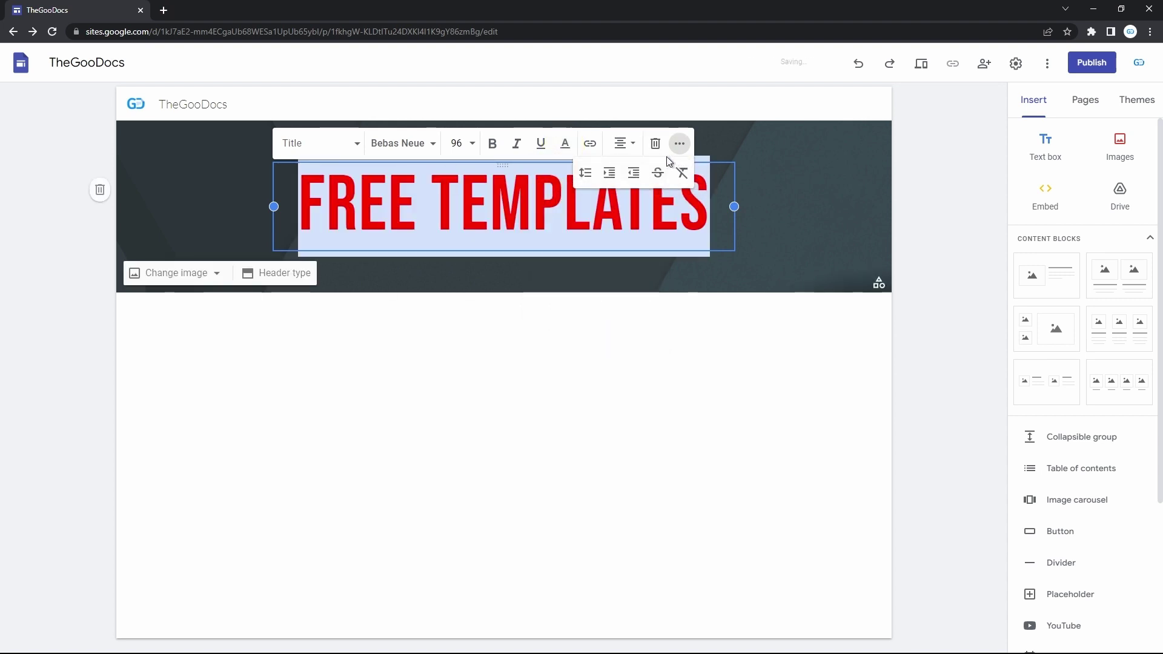
key("ctrl+z")
left_click(628, 149)
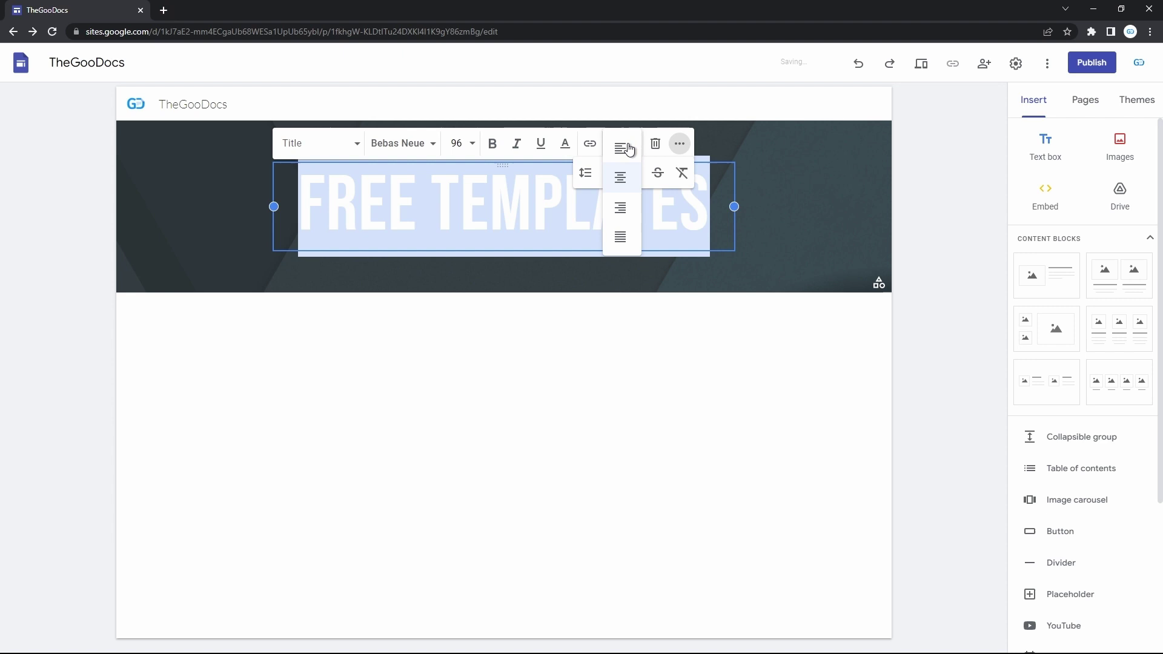
left_click(680, 146)
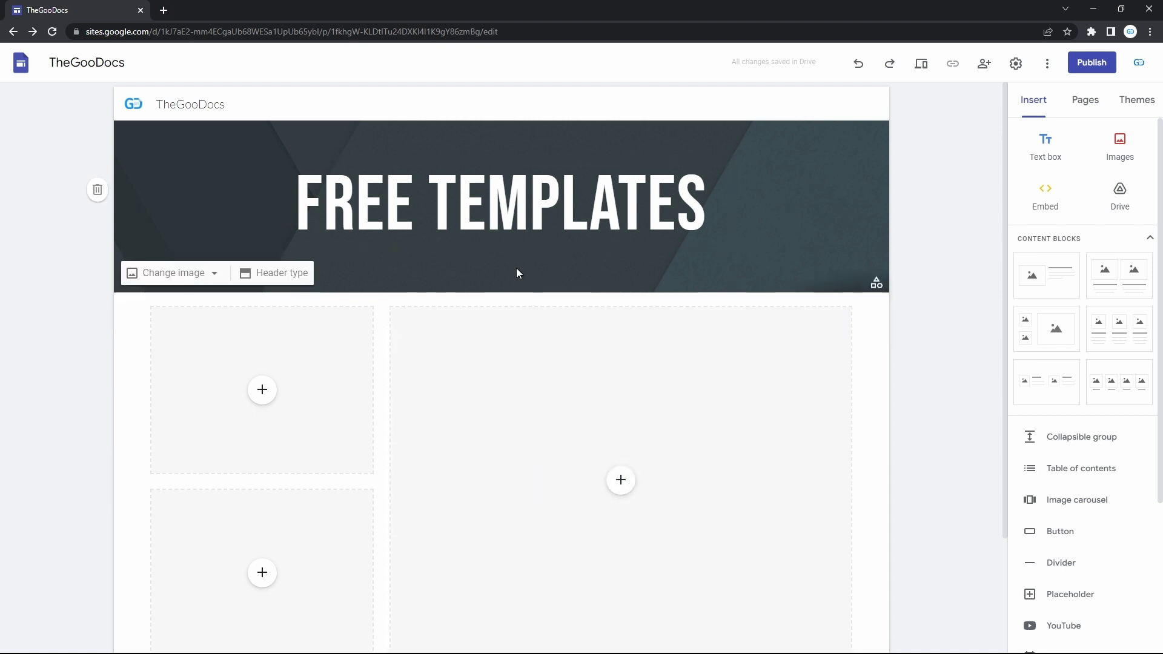
Upload pexels-creative-vix-9754.jpg from Downloads as the header background, try resetting the image, and undo the reset
left_click(201, 278)
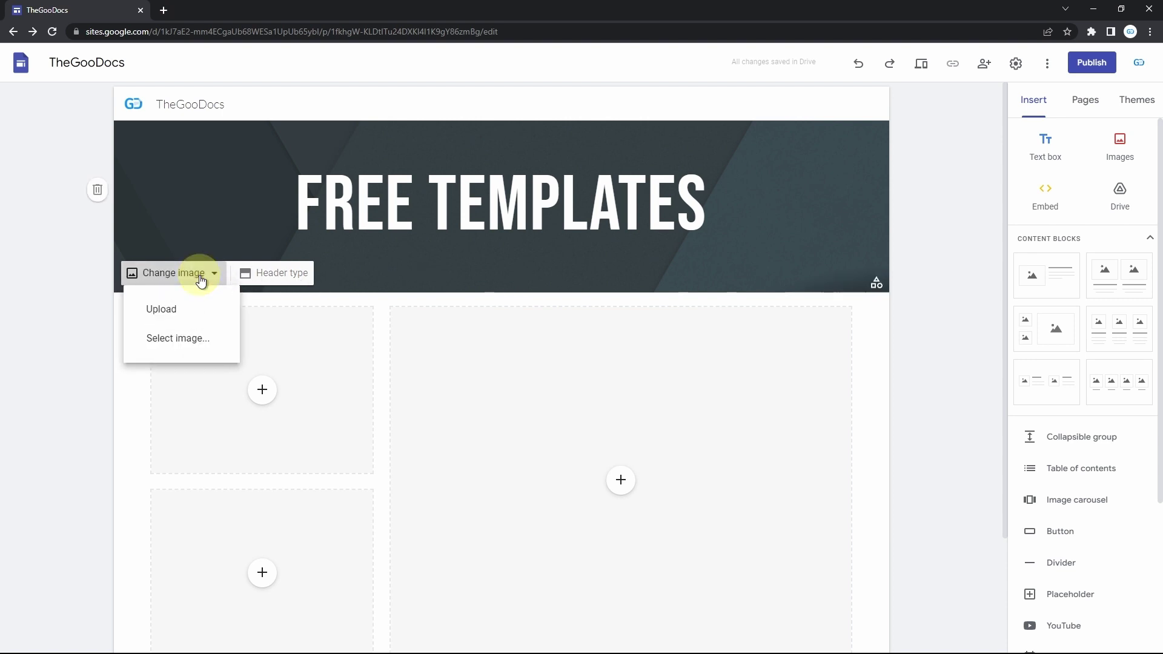
left_click(197, 306)
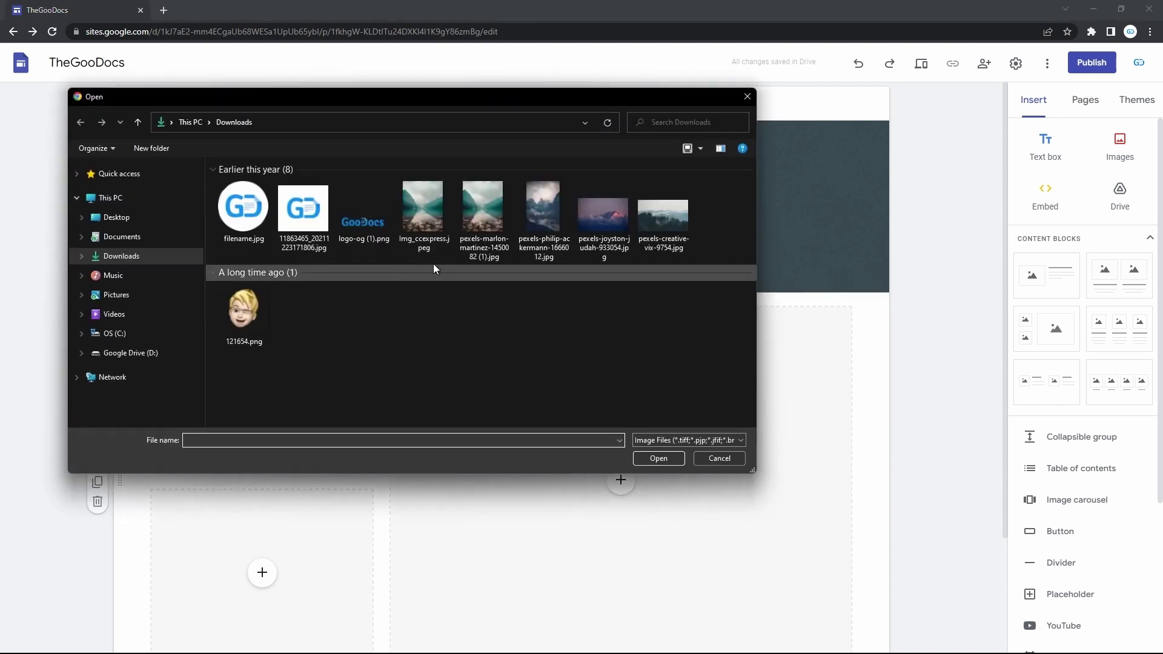
double_click(641, 216)
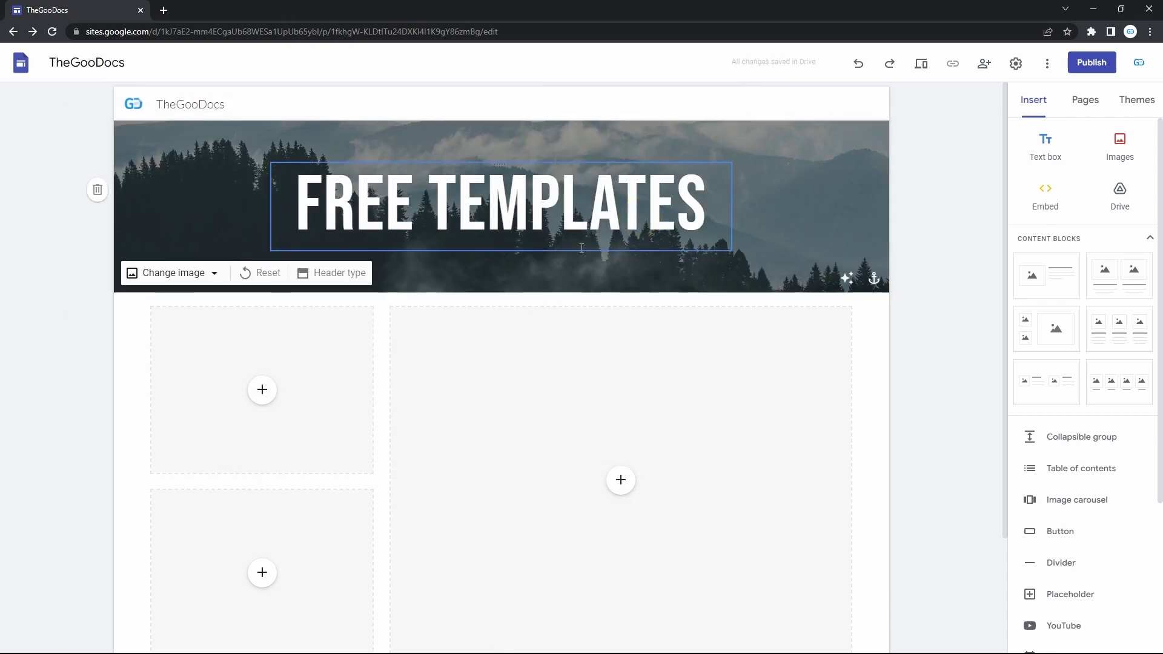
left_click(278, 273)
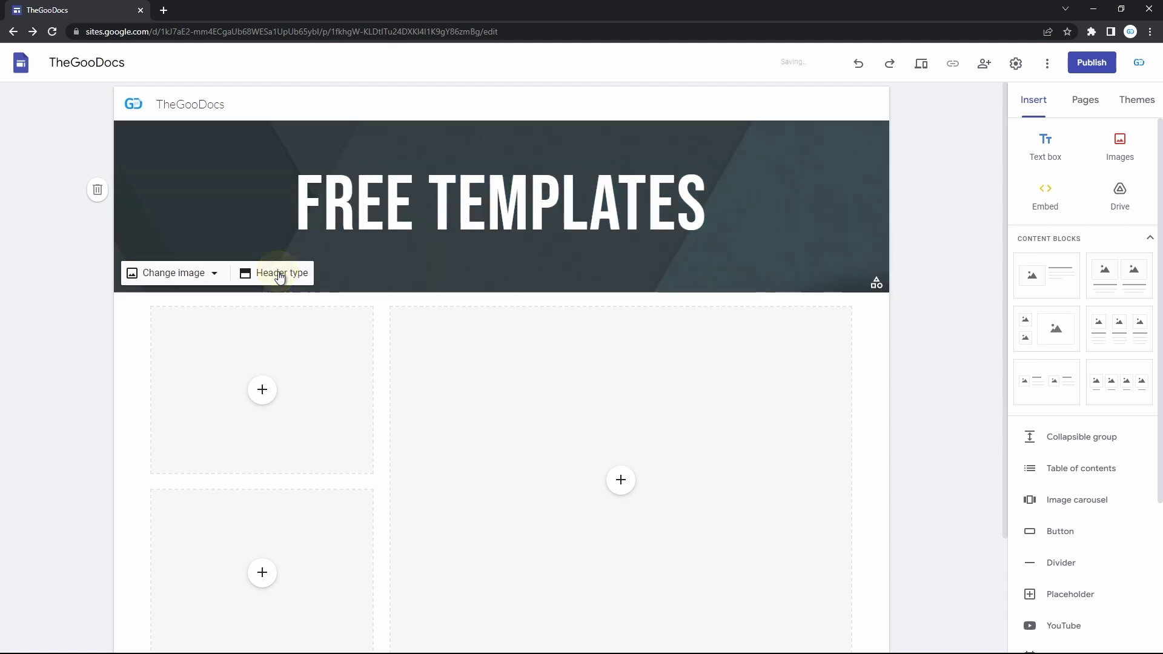
key("ctrl+z")
Change the page's header type to Cover
left_click(311, 276)
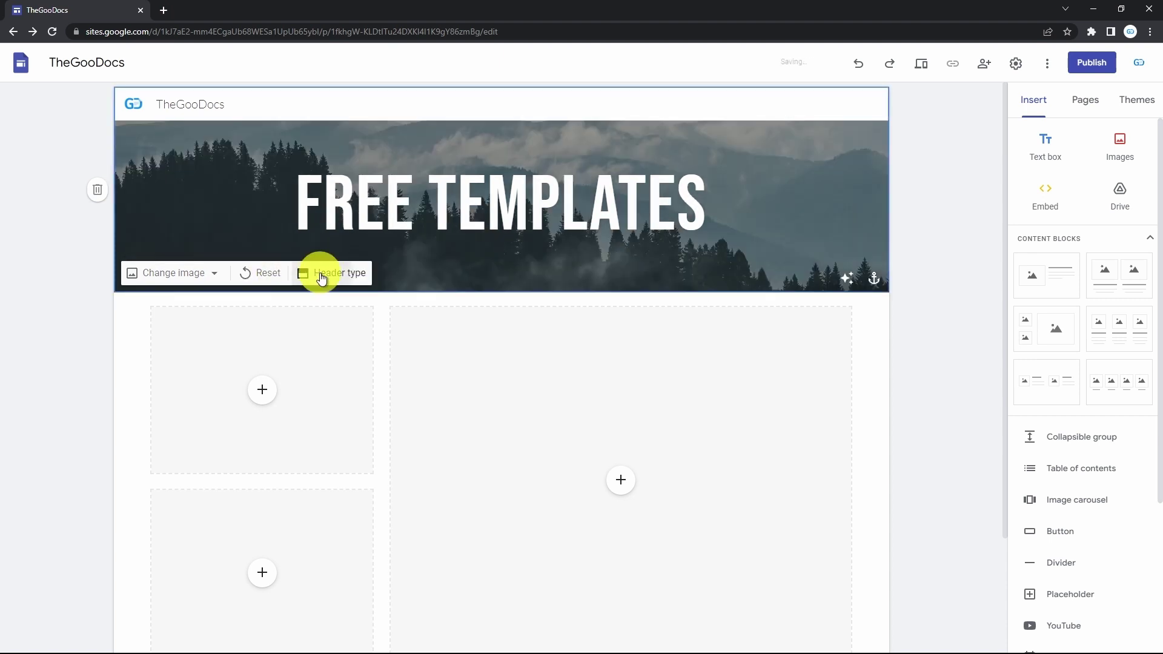
left_click(197, 273)
scroll(612, 304, "down", 2)
scroll(613, 304, "up", 2)
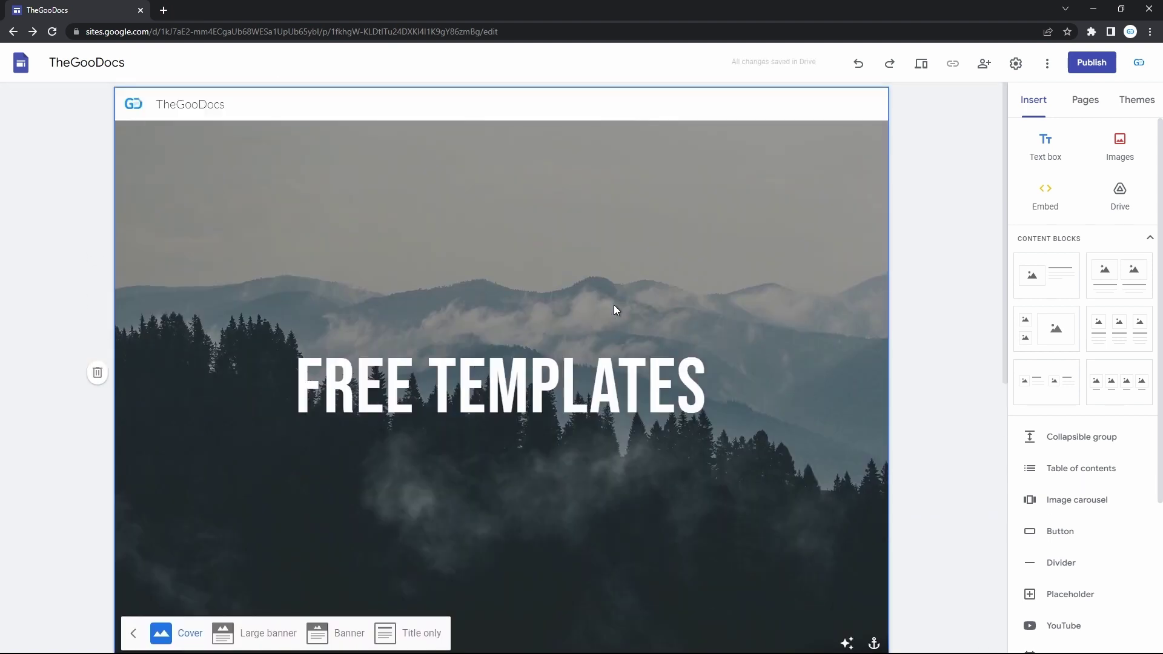
Preview the site in the large-screen view, examine the cover header and the layout below it, and return to editing
left_click(921, 63)
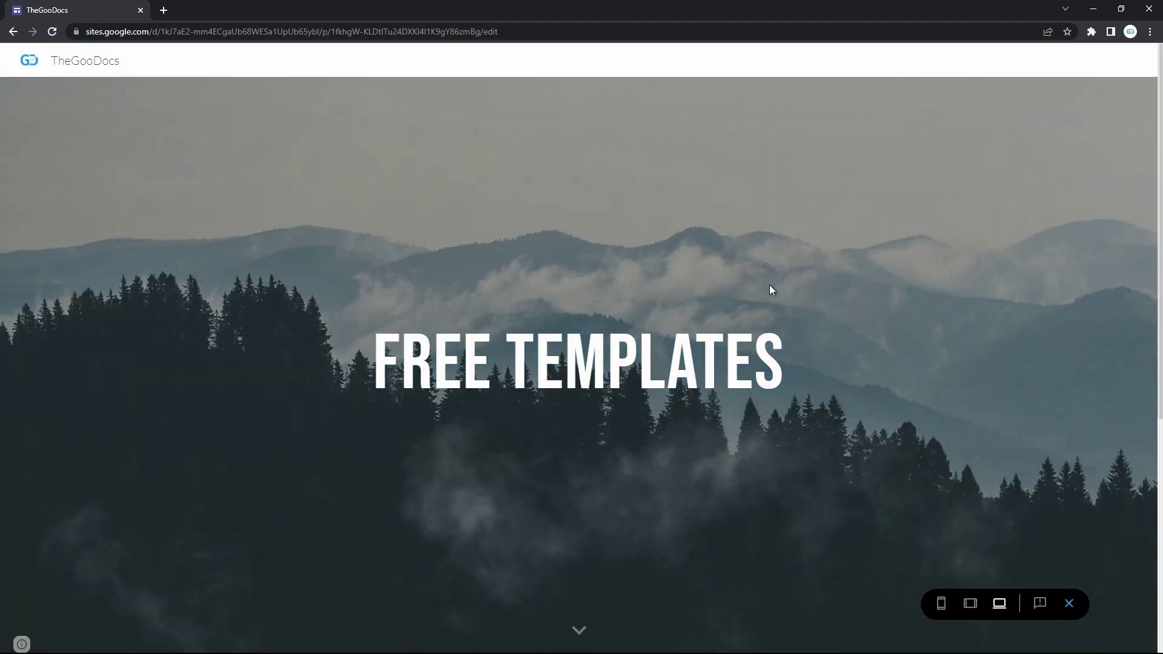
scroll(770, 290, "down", 6)
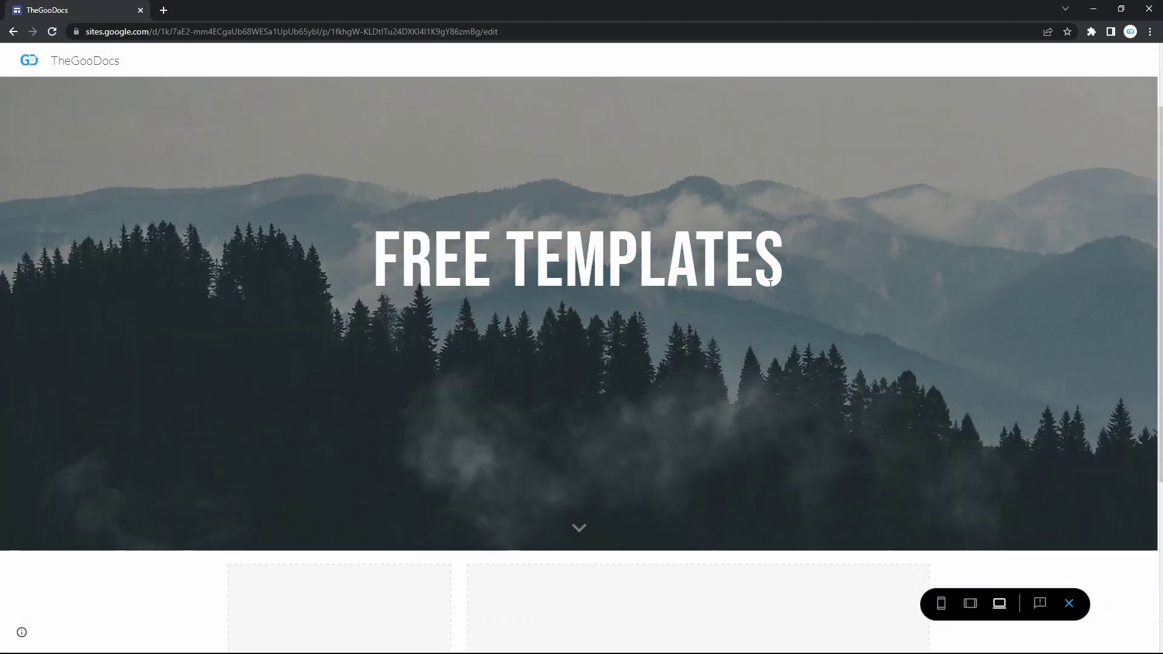
scroll(770, 290, "up", 6)
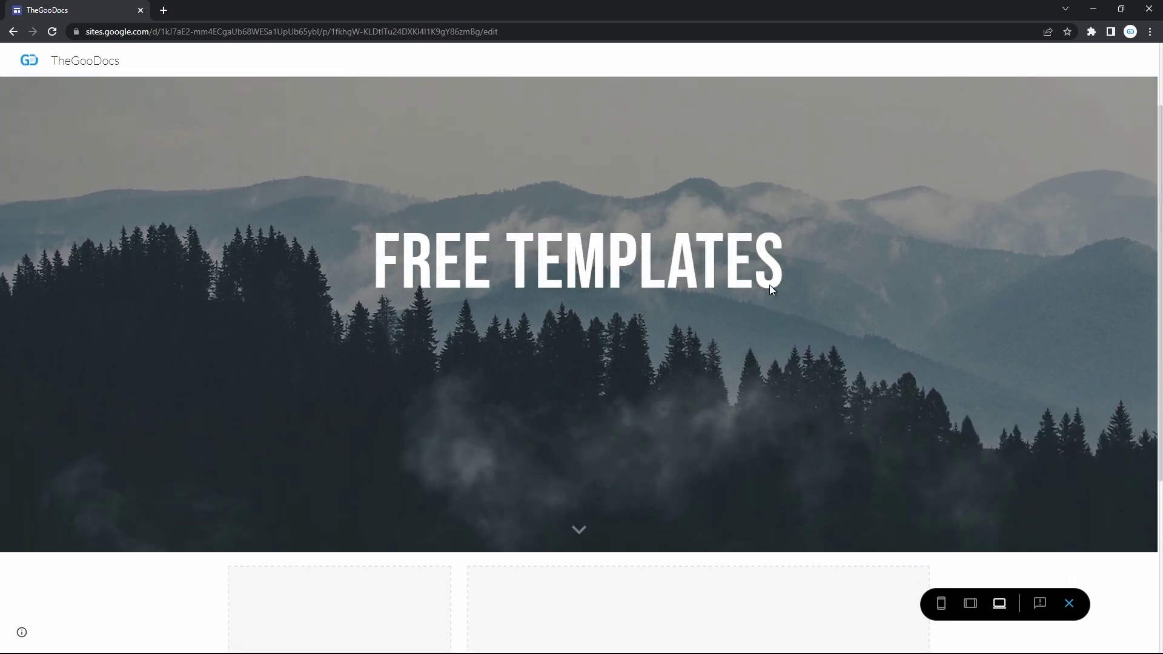
scroll(769, 285, "down", 6)
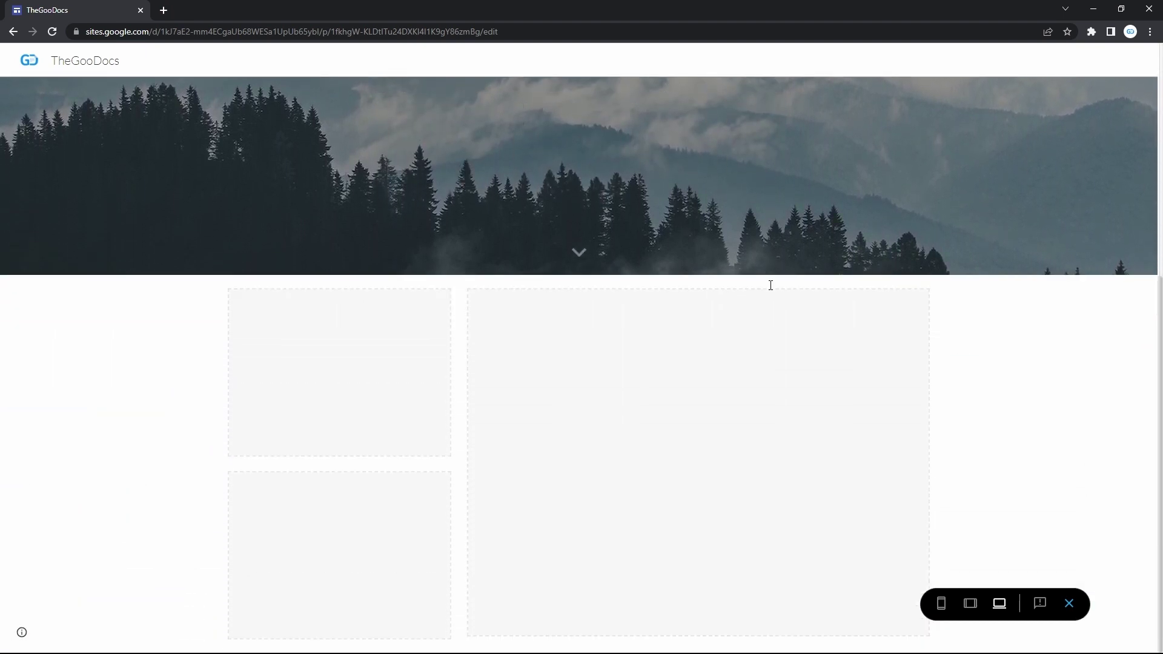
scroll(769, 285, "up", 6)
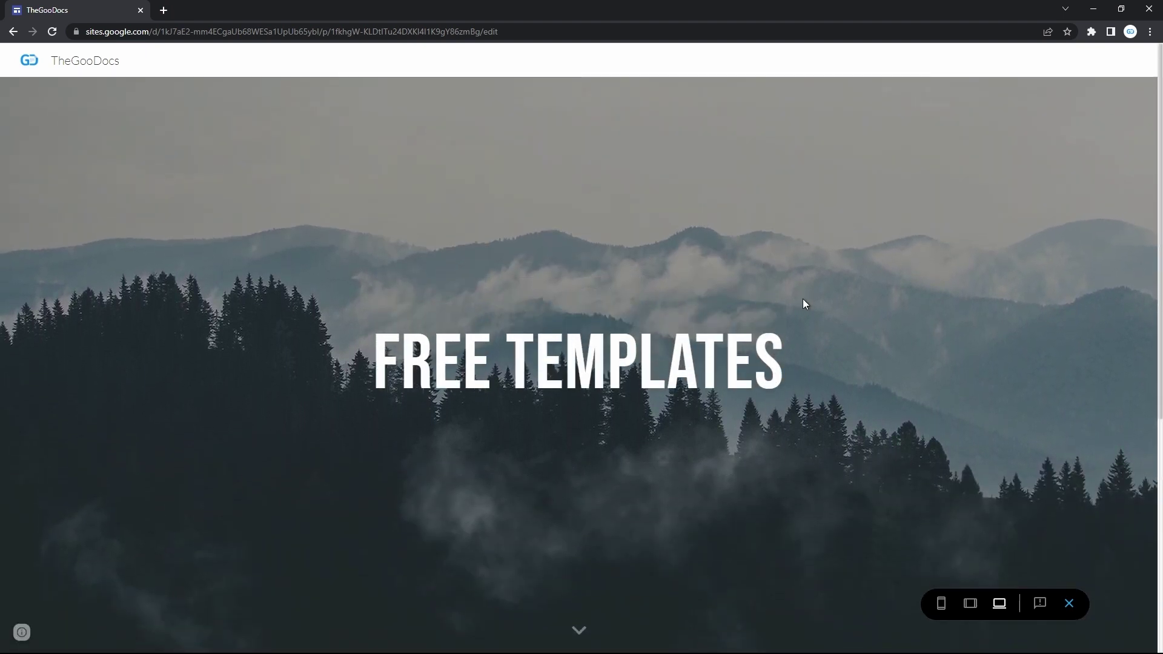
left_click(1069, 604)
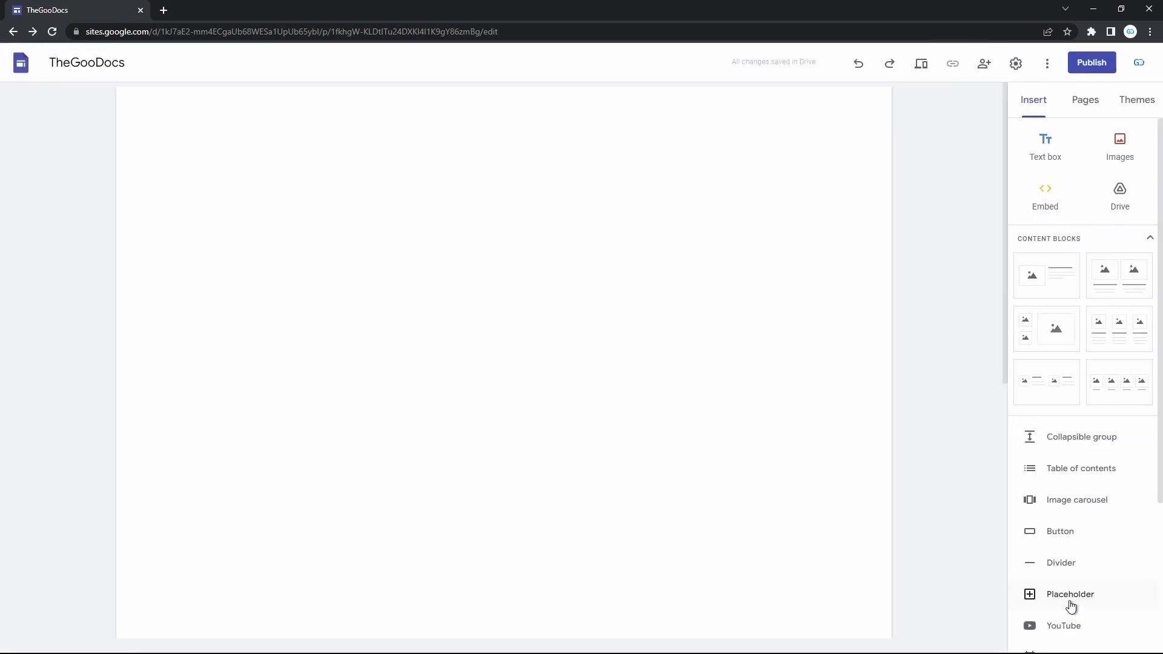
scroll(866, 489, "down", 4)
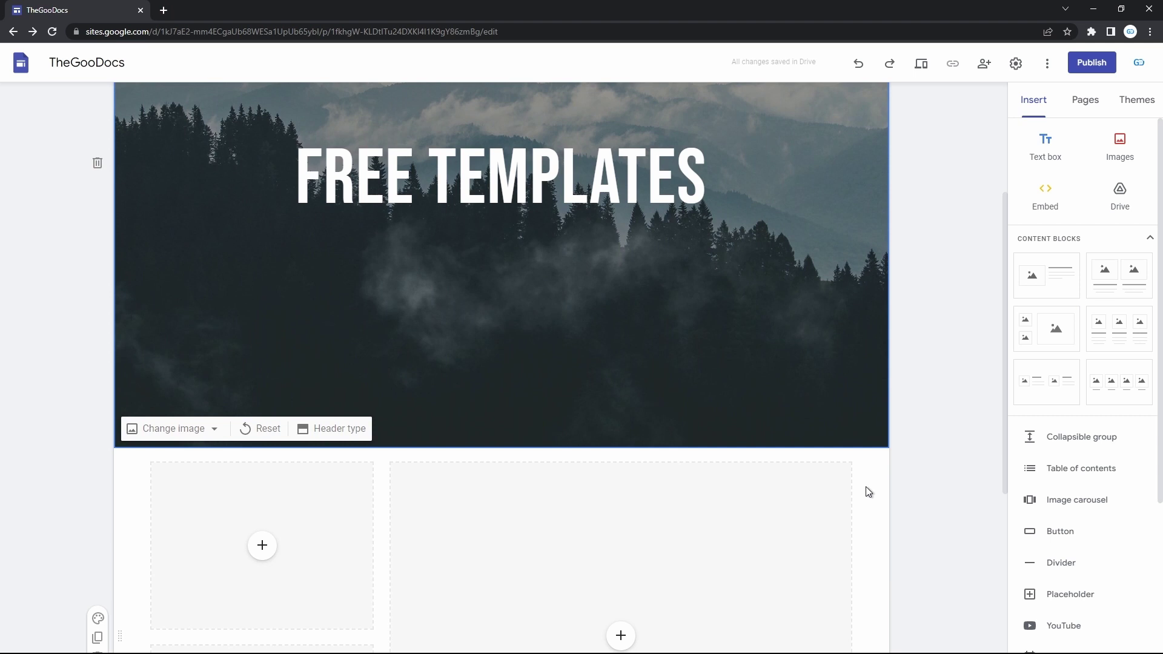
Try the Large banner, Banner and Title only header types, and set the page header to Large banner
left_click(360, 429)
left_click(281, 427)
left_click(348, 375)
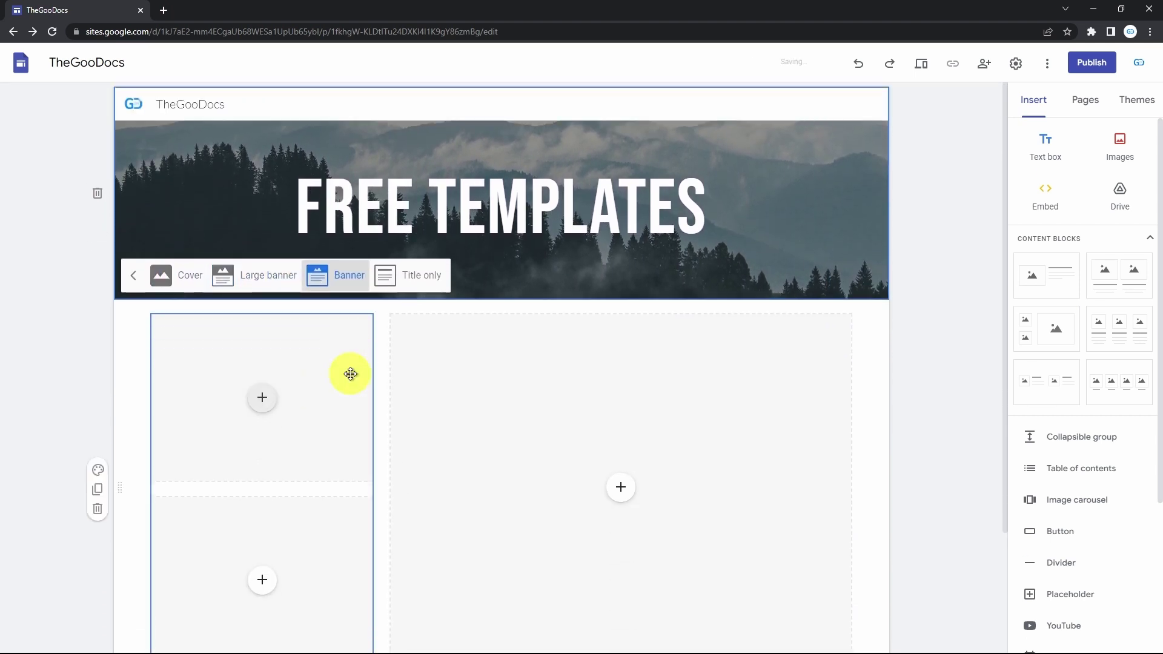
left_click(444, 273)
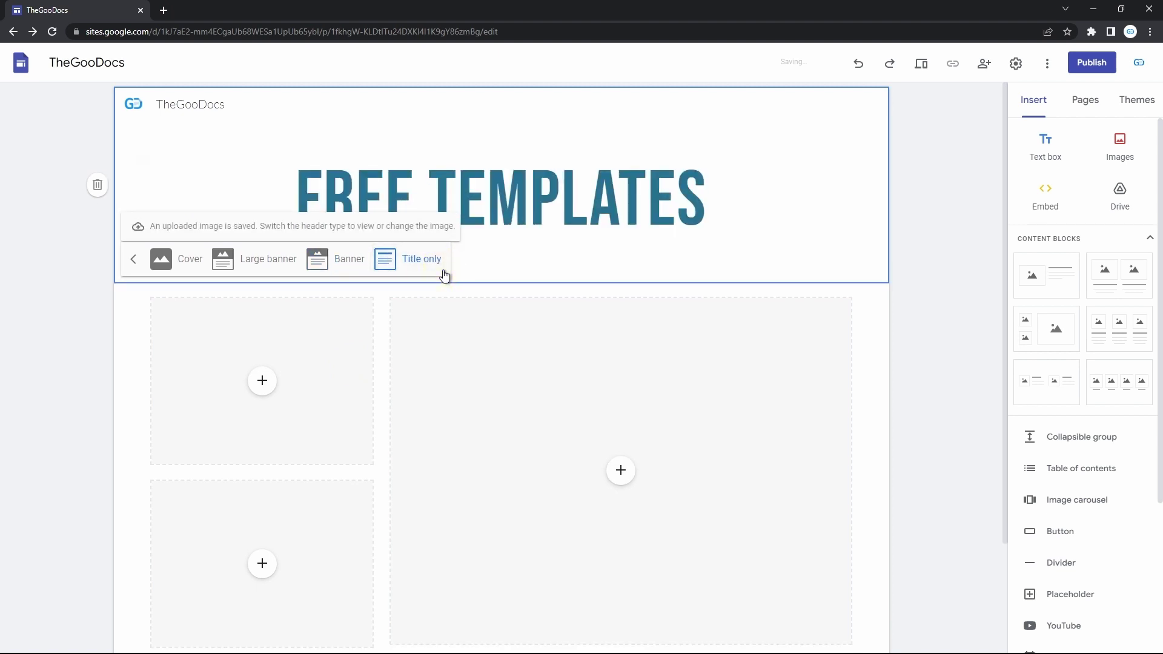
left_click(281, 260)
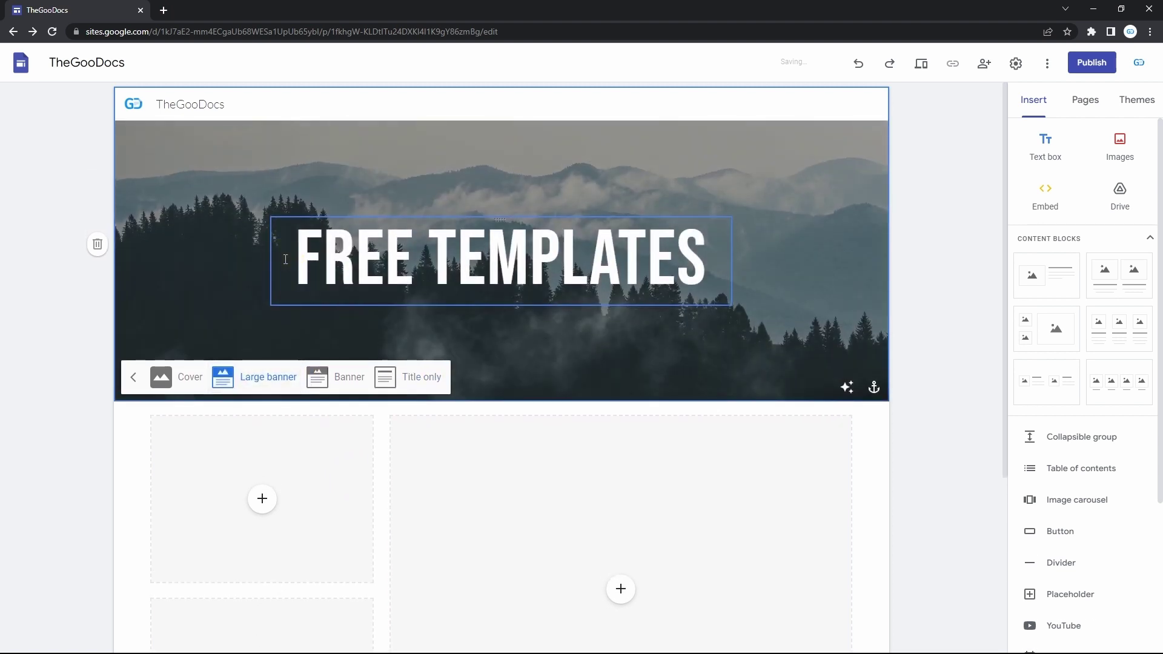
Toggle the header image's readability adjustment twice, try anchoring the image to the top, bottom and right, and anchor it to the left
left_click(848, 388)
left_click(847, 387)
left_click(874, 388)
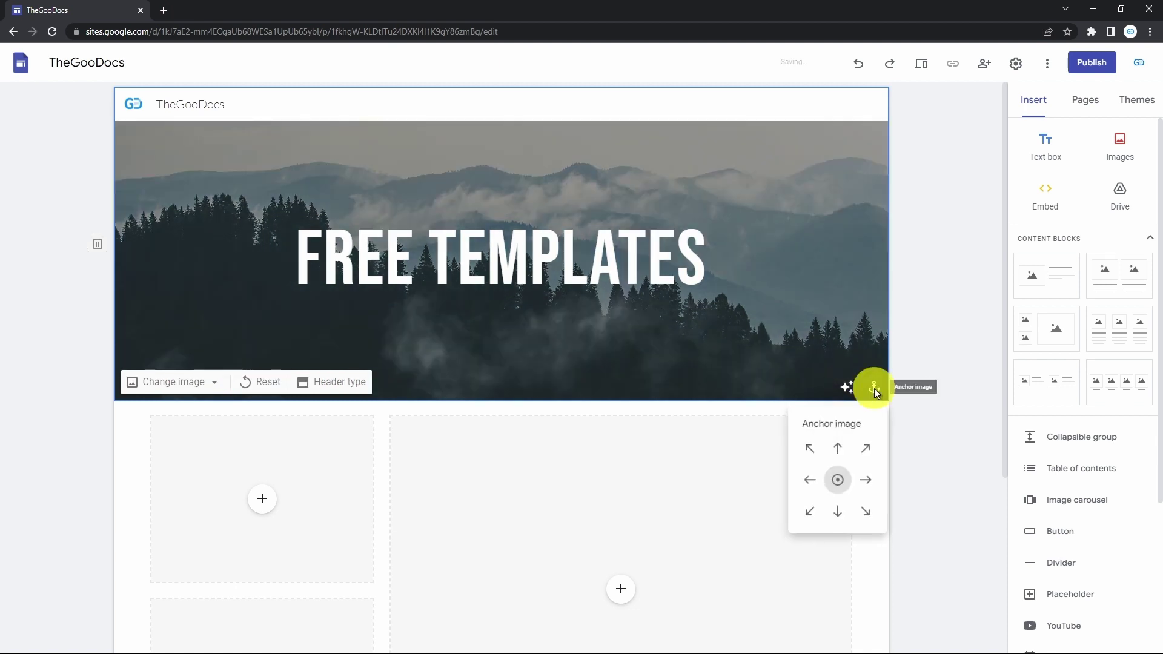
left_click(838, 449)
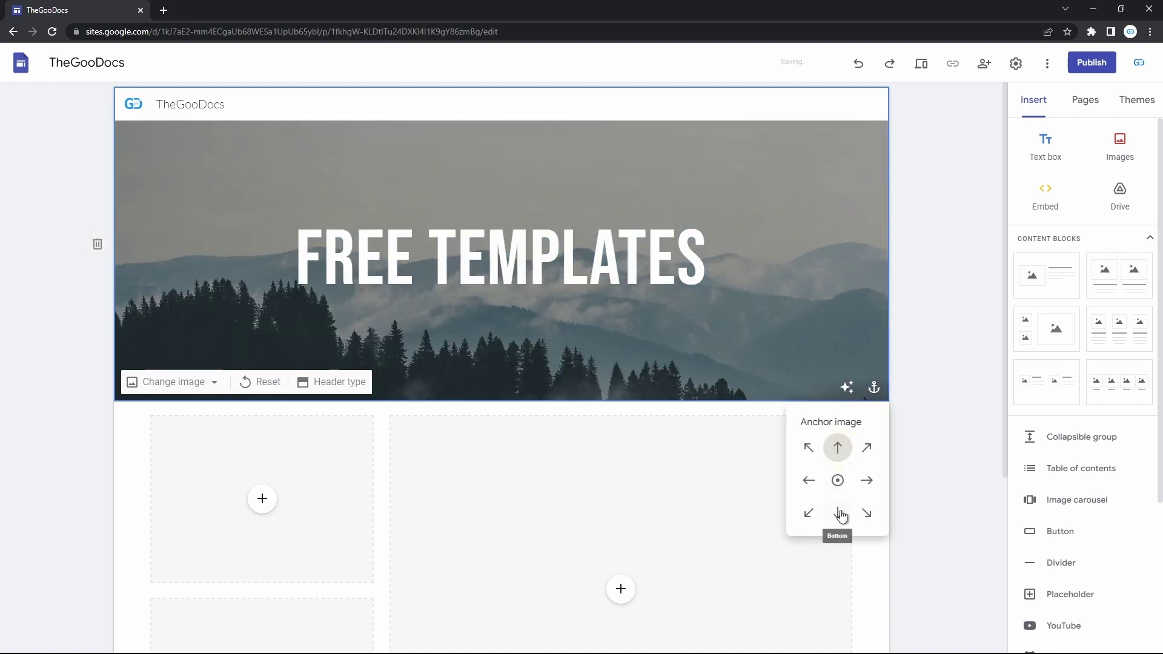
left_click(839, 514)
left_click(867, 480)
left_click(809, 481)
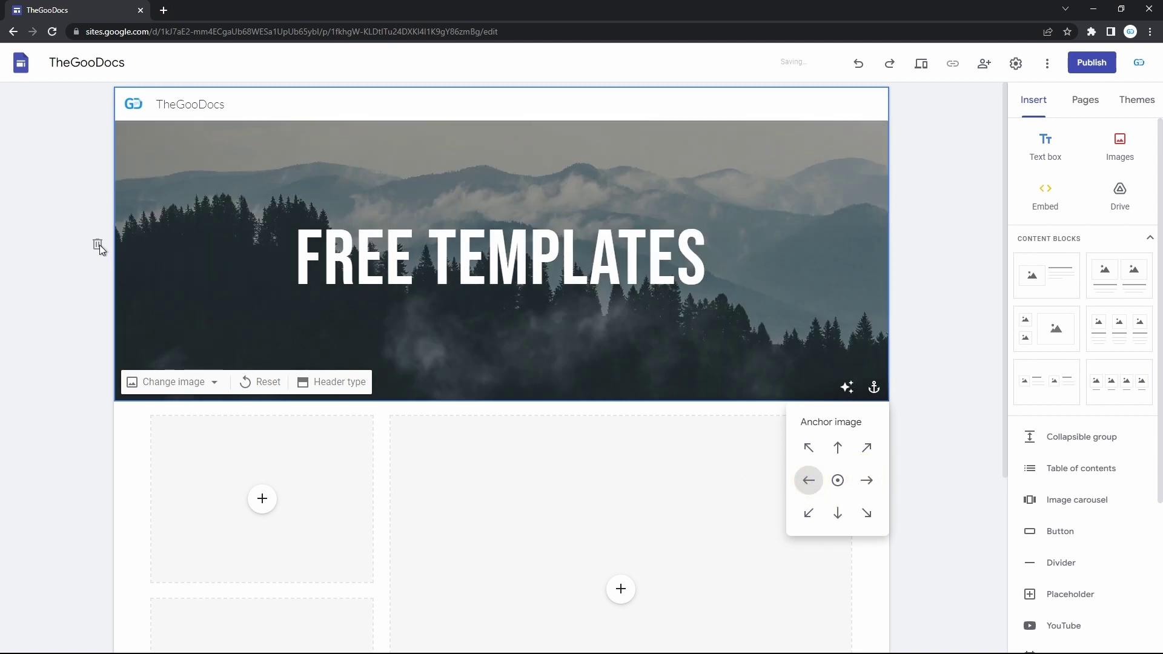